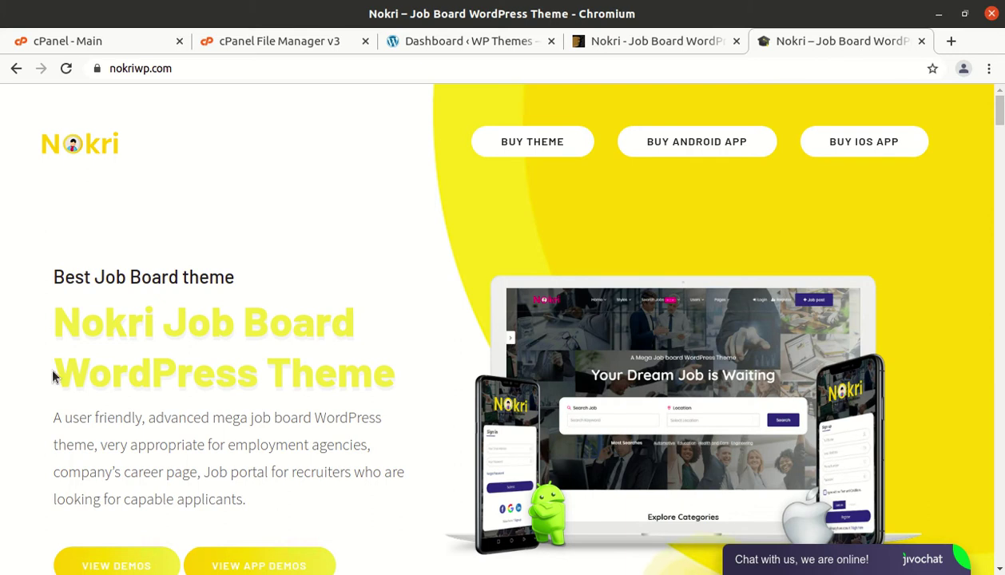
Step: Examine the introduction of the Nokri theme landing page, from its main heading down to the job filters section
scroll(53, 371, down, 1)
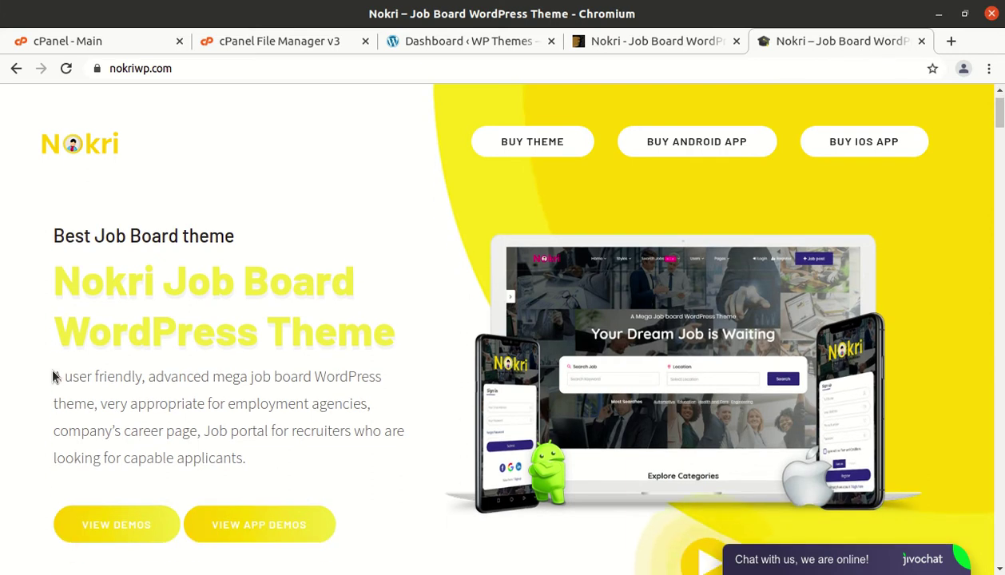
drag(41, 301, 360, 304)
drag(53, 352, 430, 346)
scroll(430, 346, up, 1)
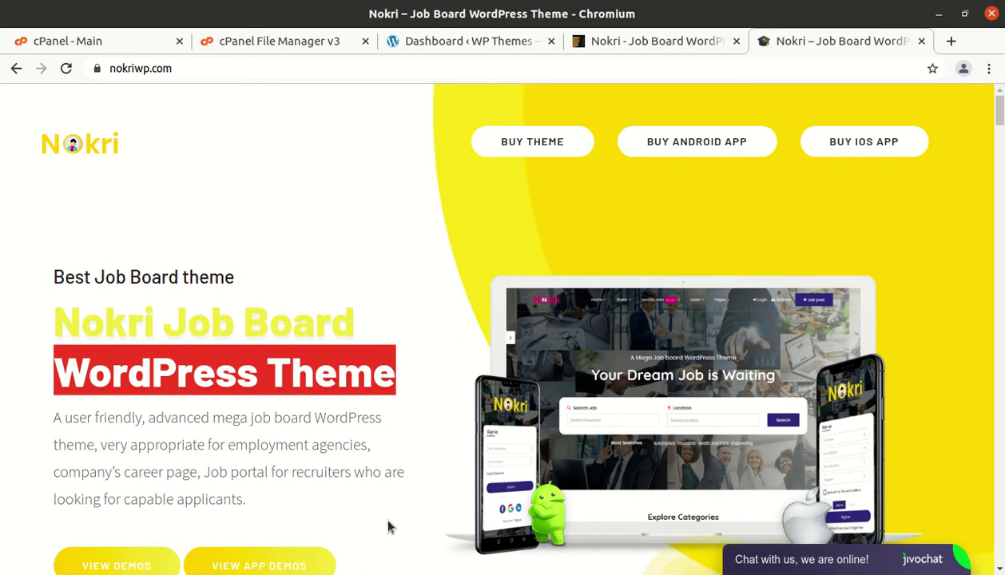
scroll(391, 505, down, 2)
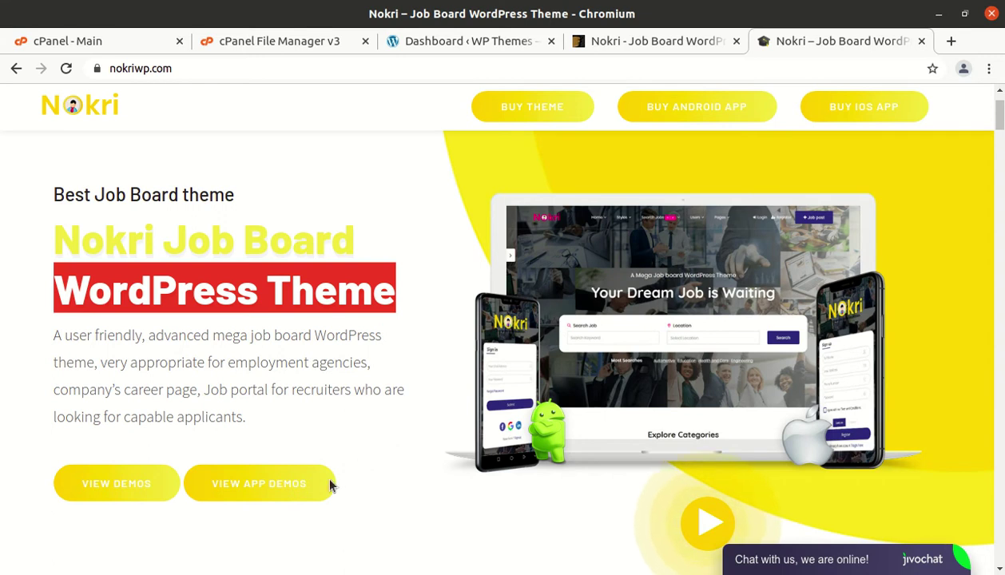
scroll(352, 466, up, 1)
scroll(351, 466, up, 2)
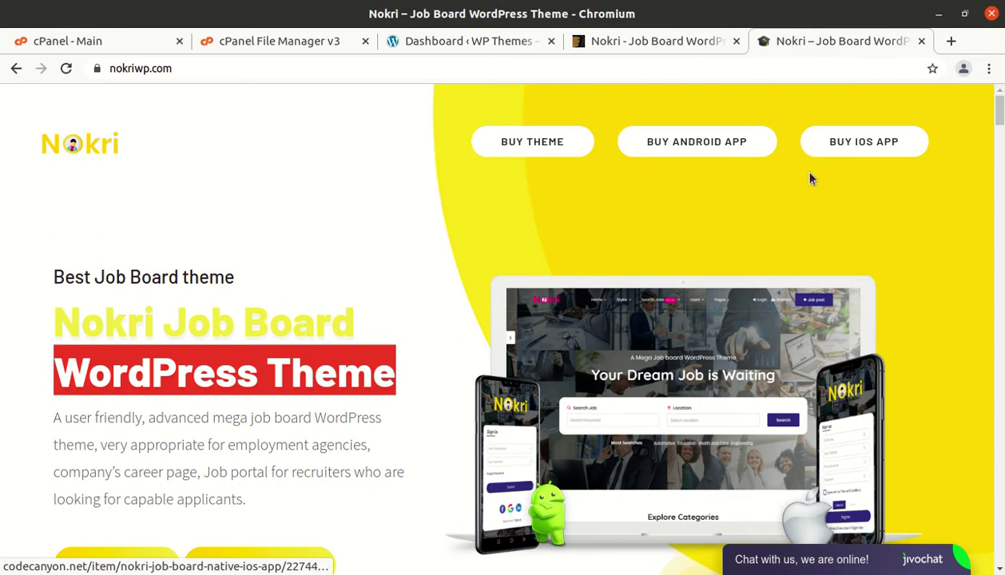
scroll(434, 263, down, 1)
scroll(434, 264, down, 5)
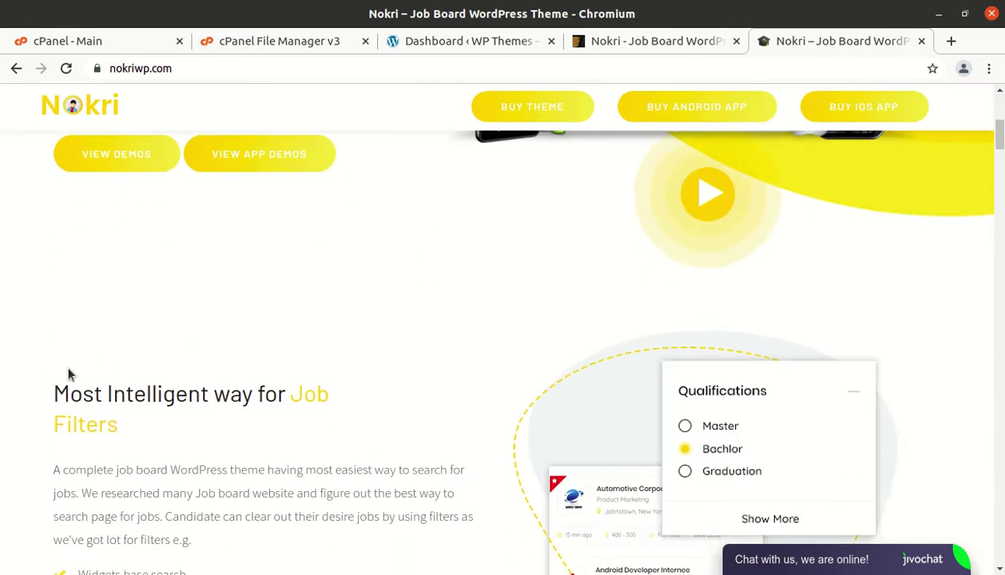
scroll(69, 374, up, 2)
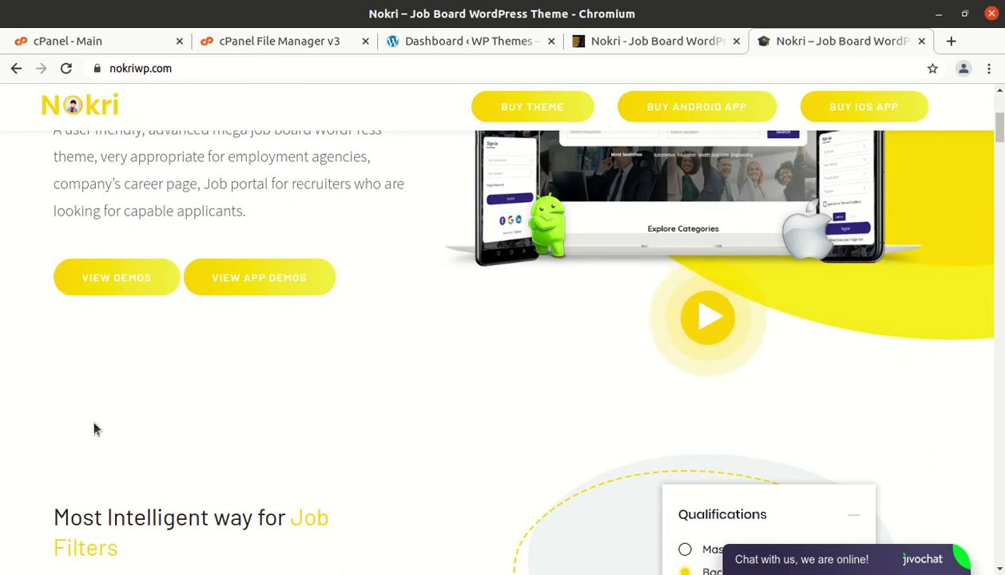
Step: Open the theme's demos section and look through the pre-defined homepage styles
click(111, 285)
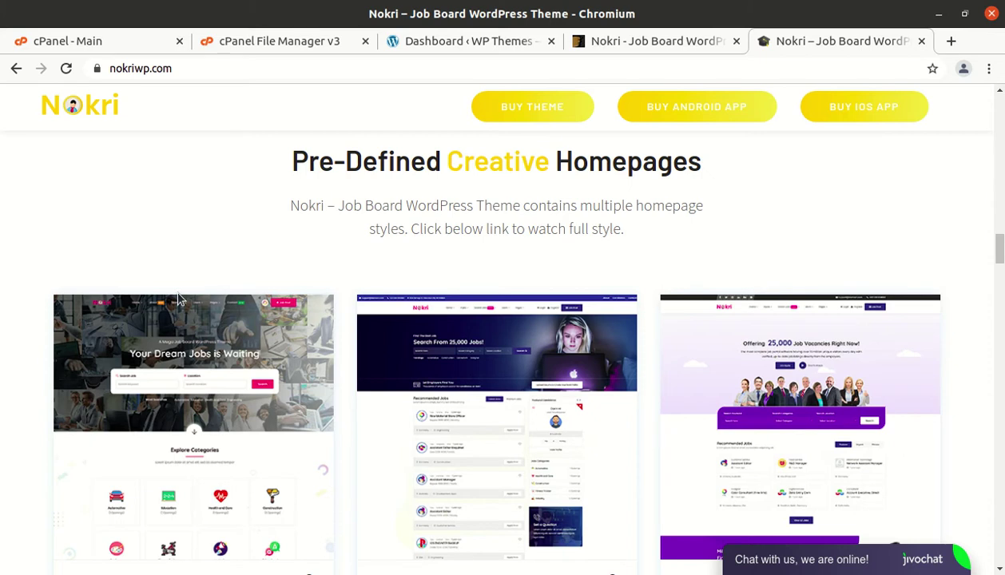
scroll(311, 335, down, 4)
scroll(337, 417, down, 12)
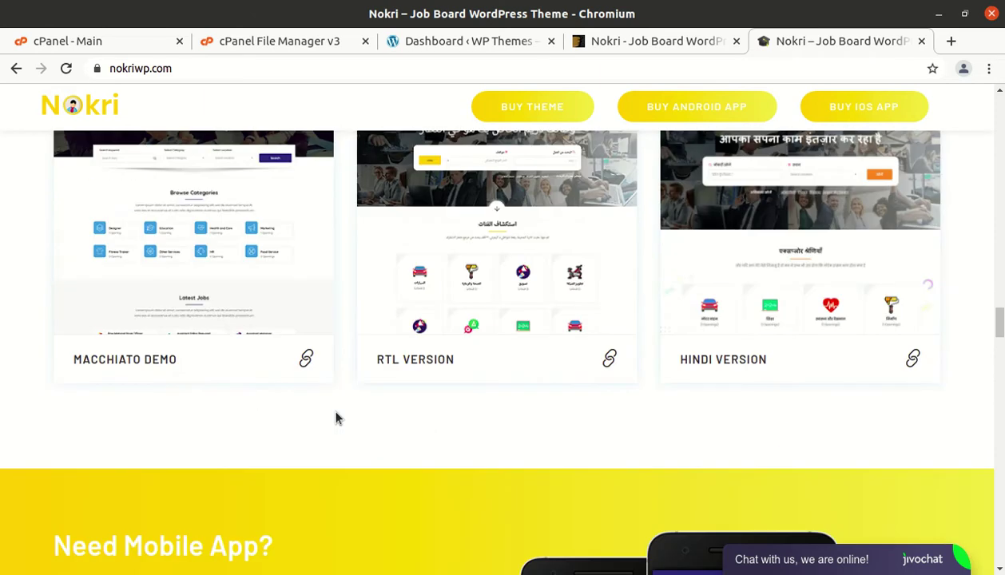
scroll(337, 417, up, 8)
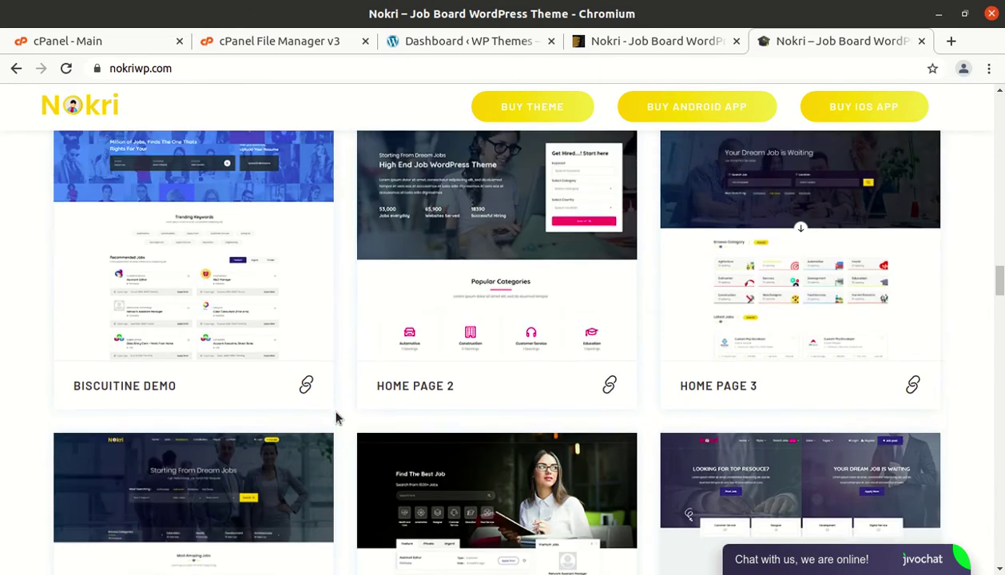
scroll(337, 417, up, 4)
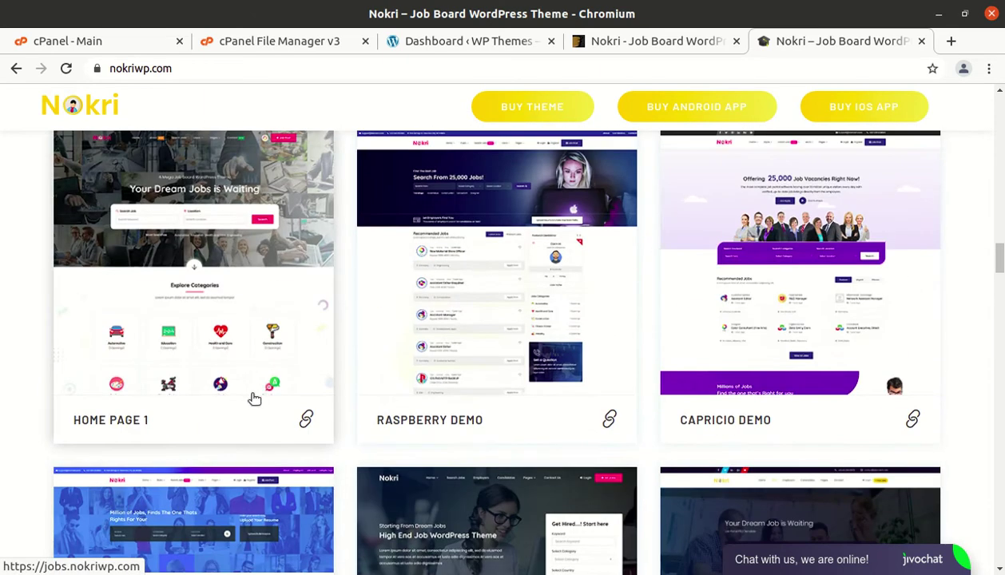
Step: Open the Home Page 1 demo and look through its job search banner, categories and call-to-action sections
click(192, 233)
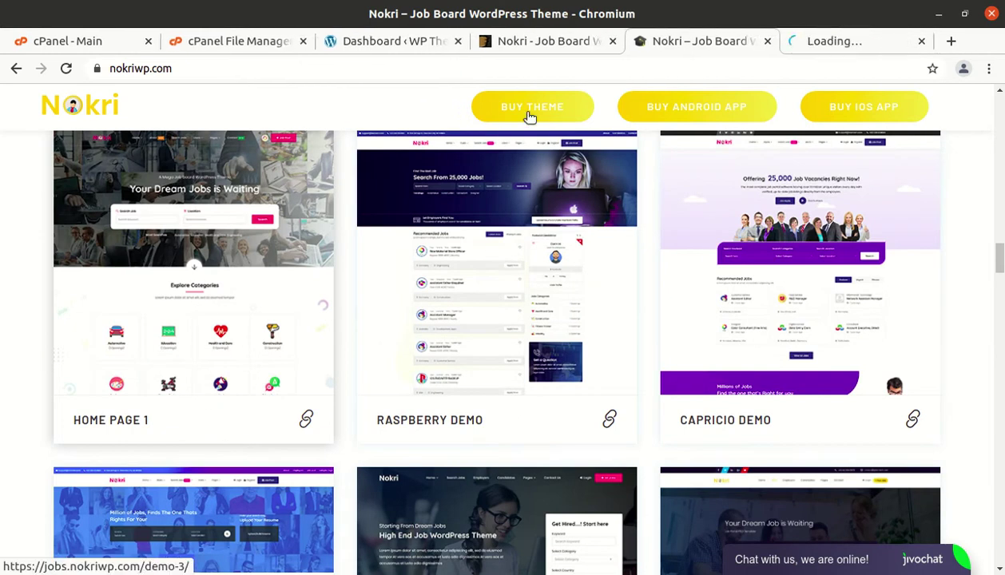
click(823, 42)
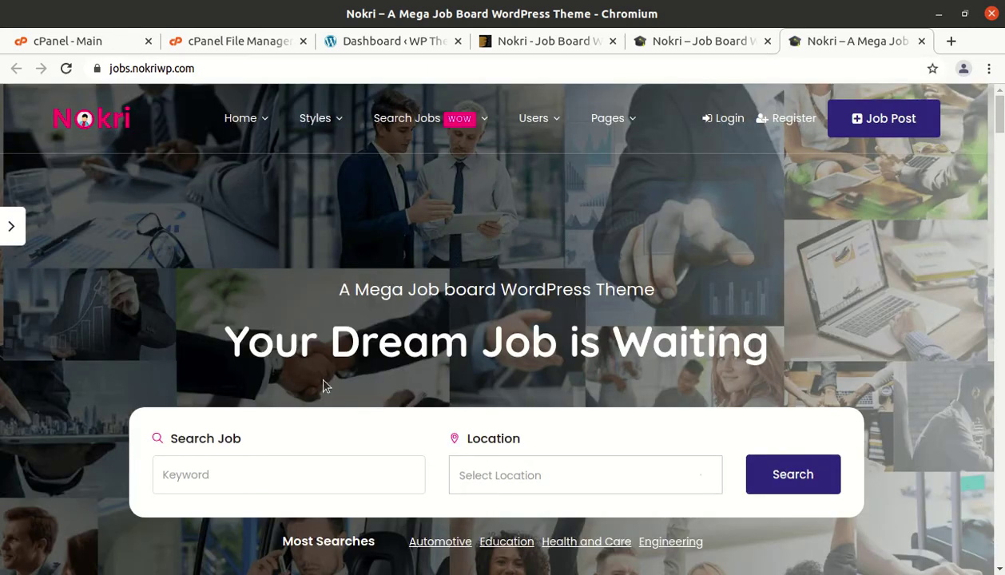
scroll(331, 391, down, 5)
scroll(334, 395, down, 2)
scroll(334, 396, up, 4)
scroll(334, 396, up, 3)
scroll(332, 391, down, 1)
scroll(332, 390, down, 9)
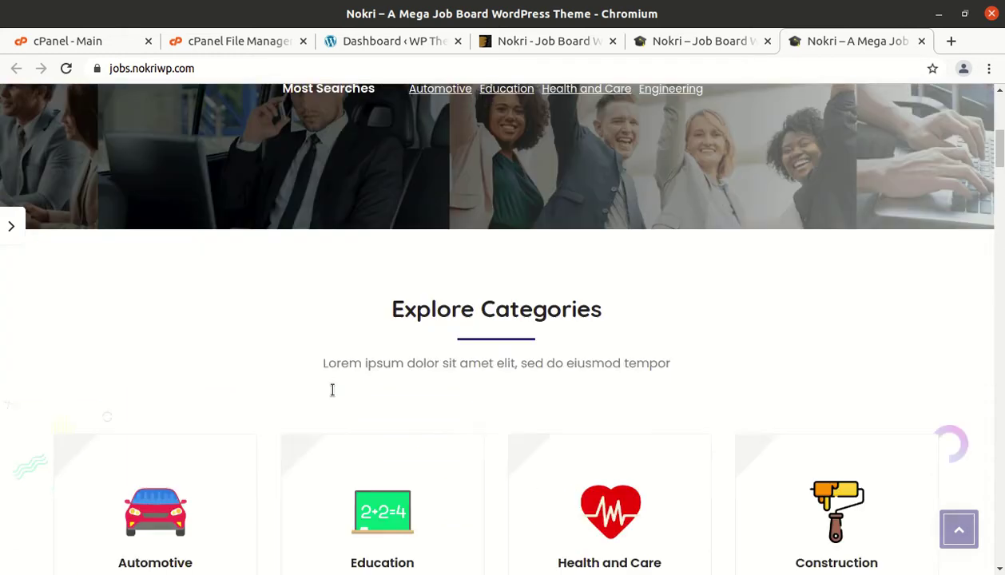
scroll(332, 390, down, 6)
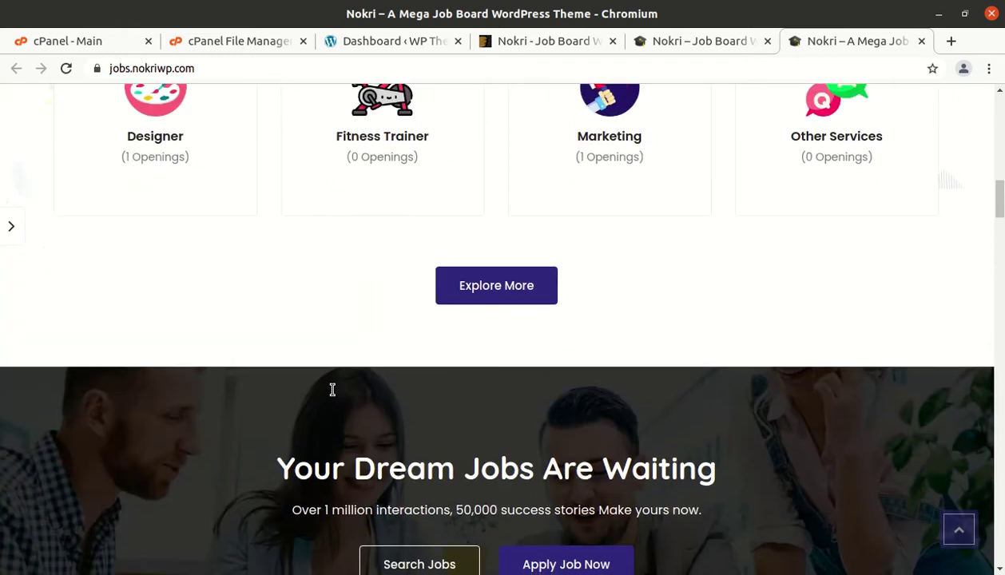
Step: Return to the theme landing page and review the homepage demos from Home Page 1 down to the Caramel demo
click(691, 48)
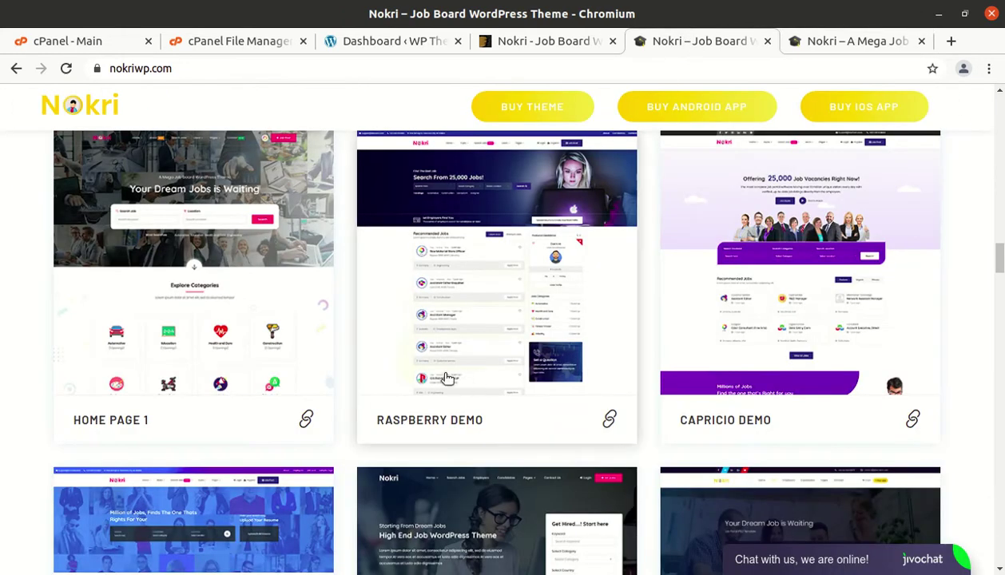
scroll(384, 361, up, 3)
scroll(384, 361, down, 3)
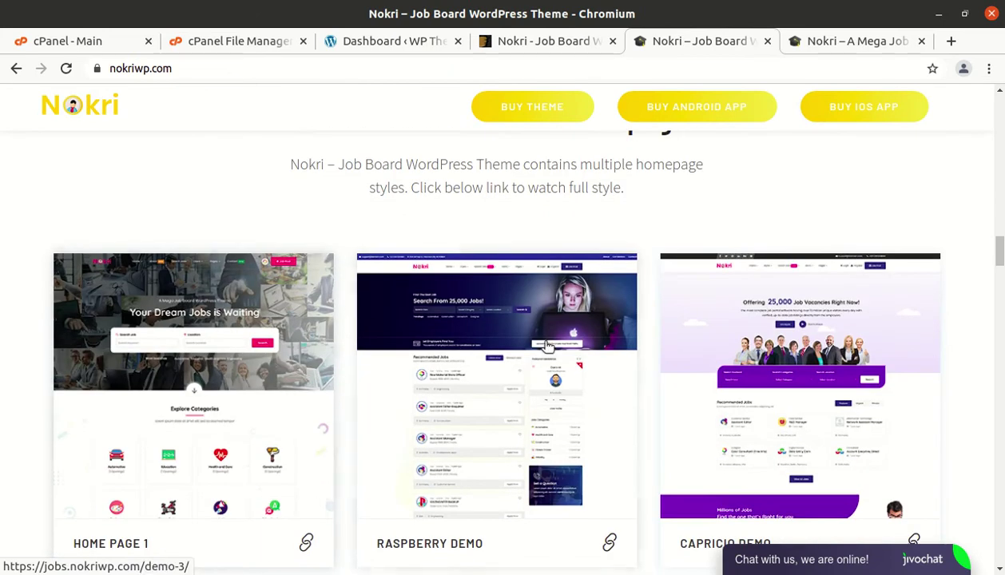
scroll(531, 357, down, 1)
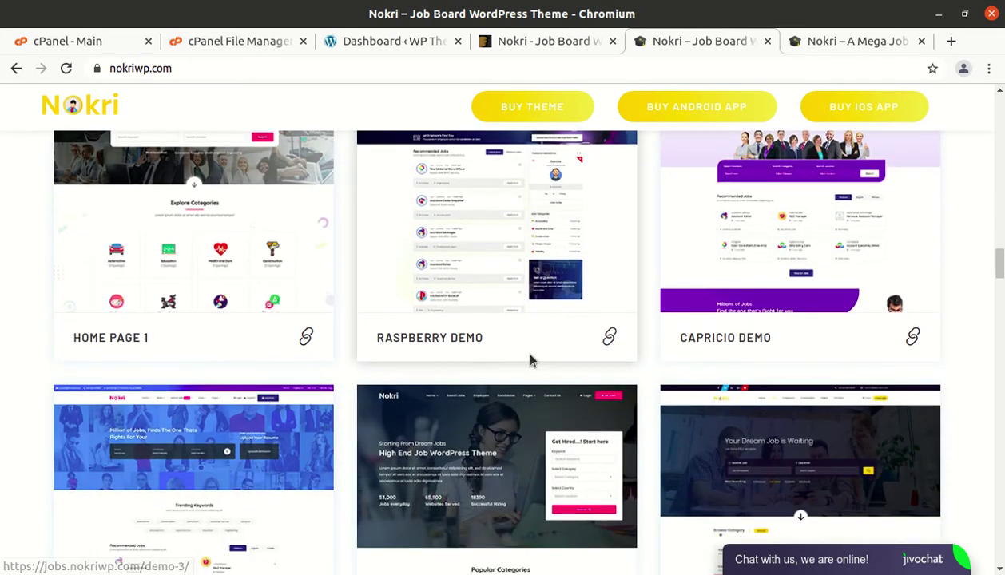
scroll(766, 312, down, 3)
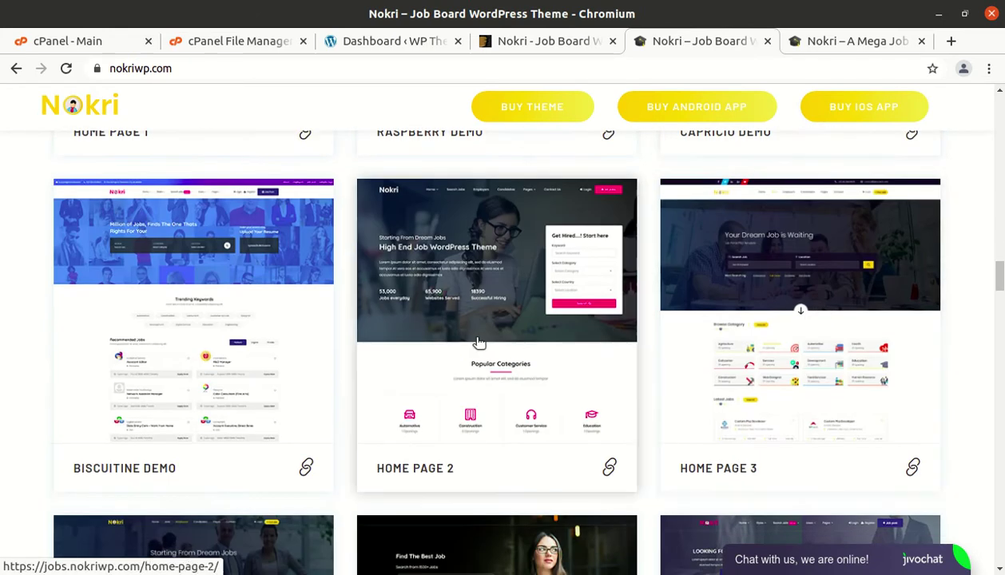
scroll(554, 345, down, 5)
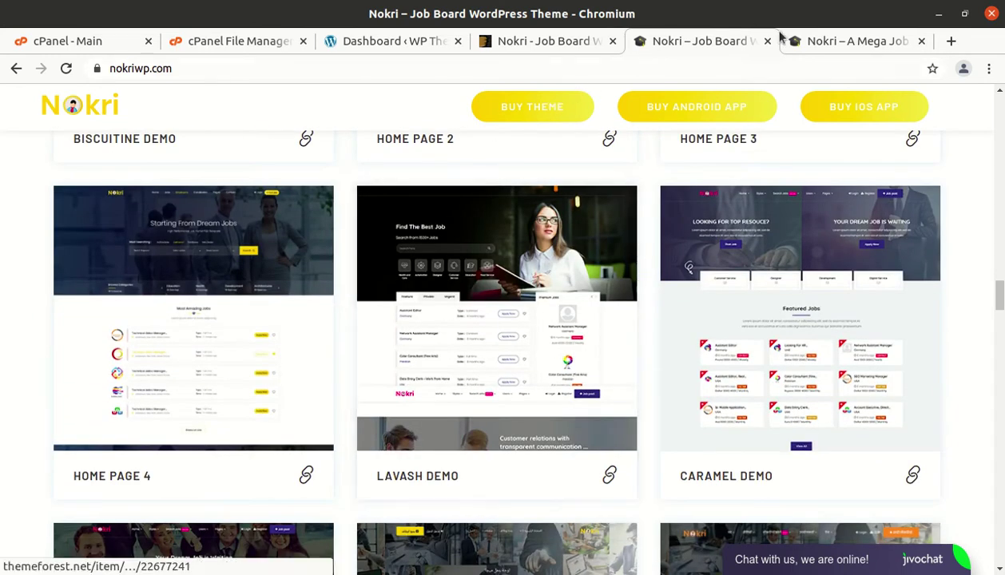
Step: Switch back to the Home Page 1 demo and view the location choices in its job search form
click(814, 40)
scroll(525, 442, up, 15)
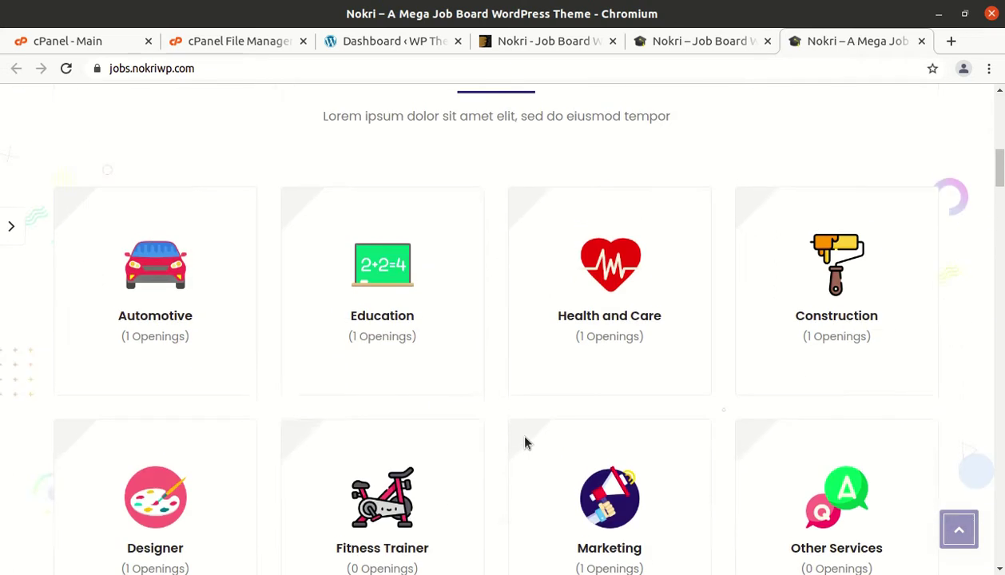
scroll(525, 442, up, 1)
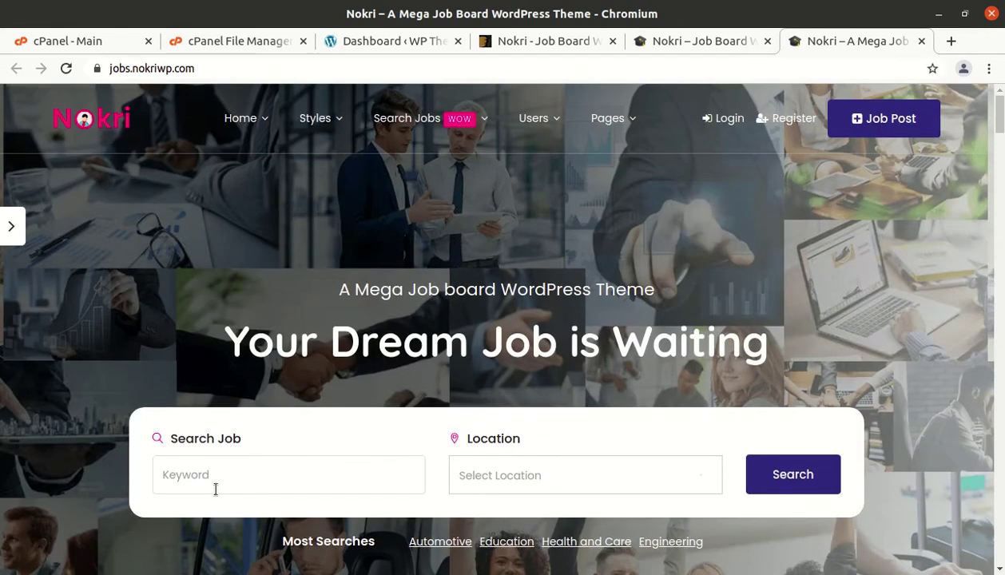
click(505, 478)
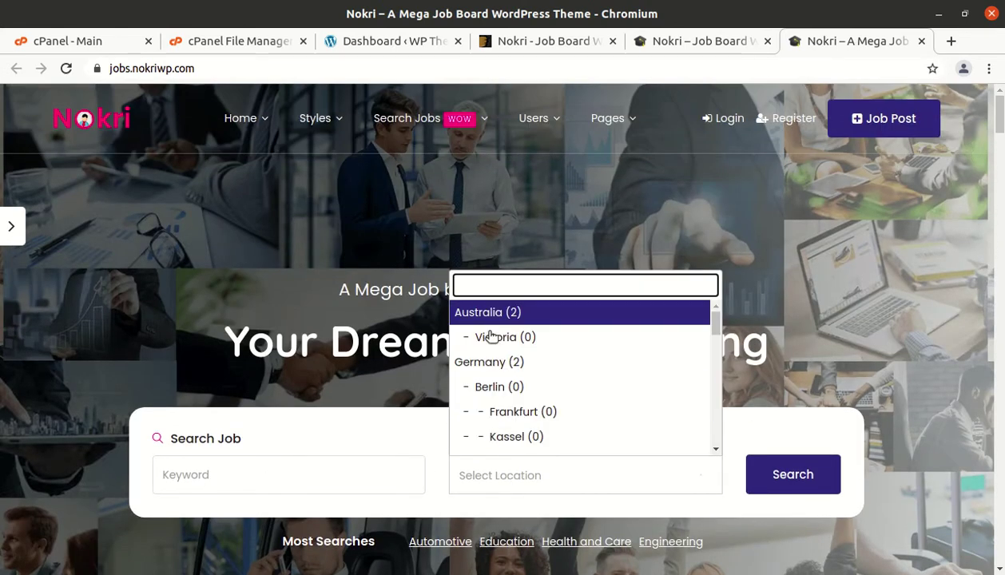
click(934, 249)
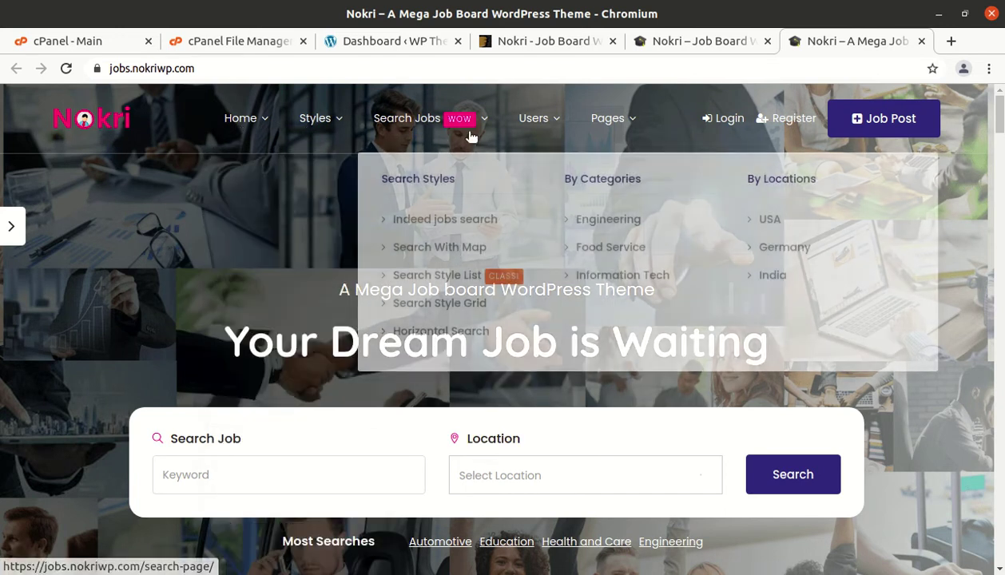
Step: Examine the demo's Explore Categories section and return to the job search banner
scroll(558, 276, down, 2)
scroll(558, 277, down, 3)
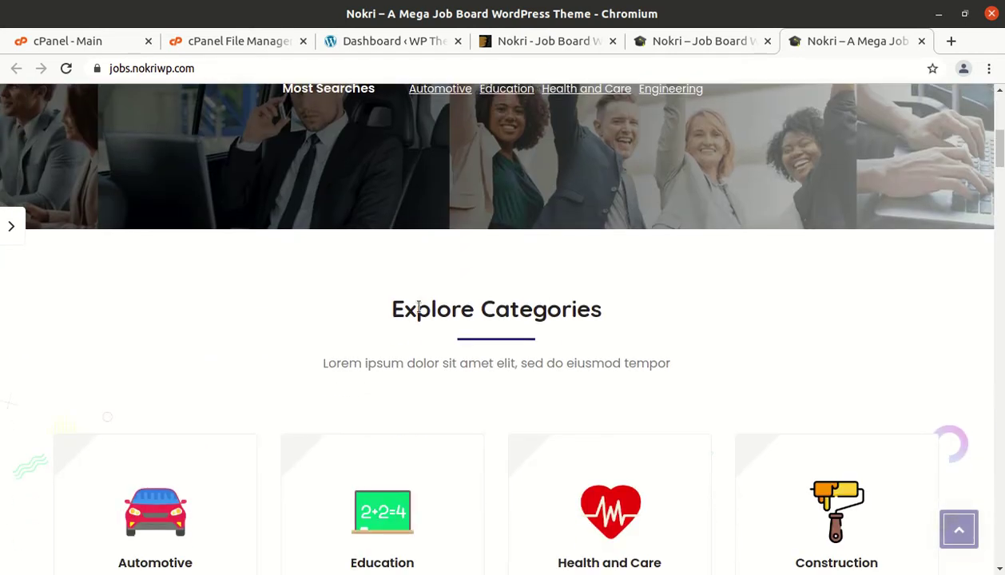
scroll(413, 304, down, 2)
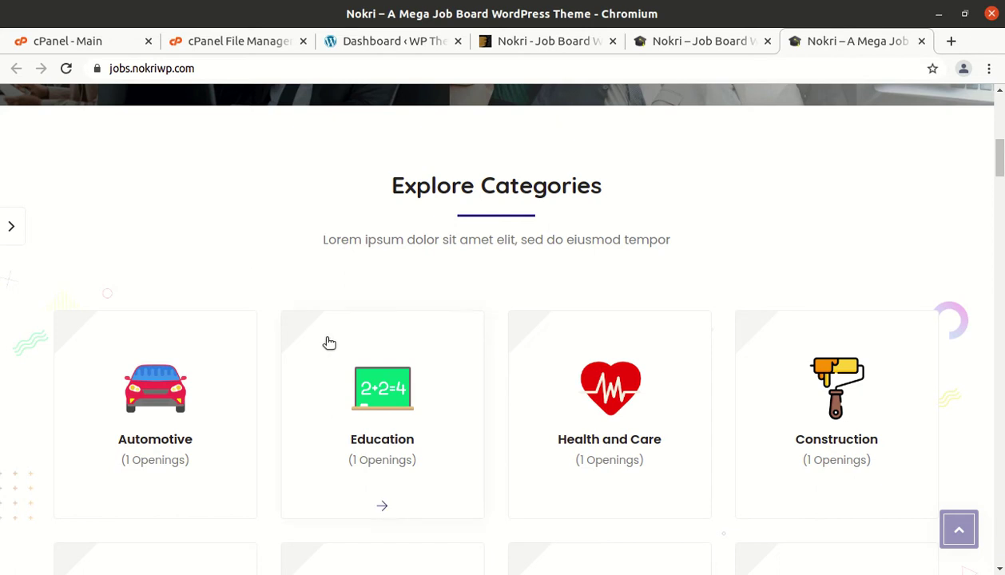
scroll(327, 341, up, 4)
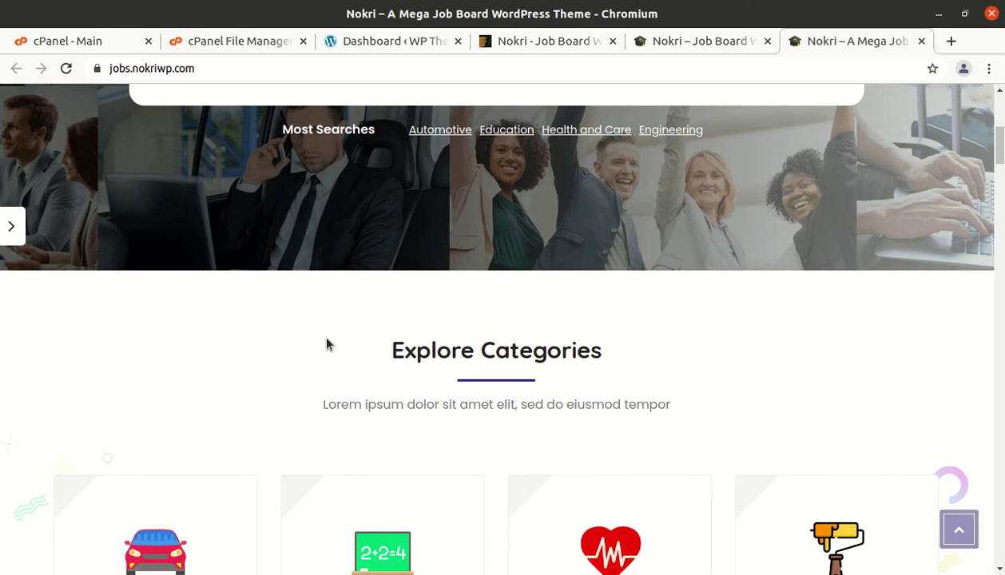
scroll(360, 375, up, 5)
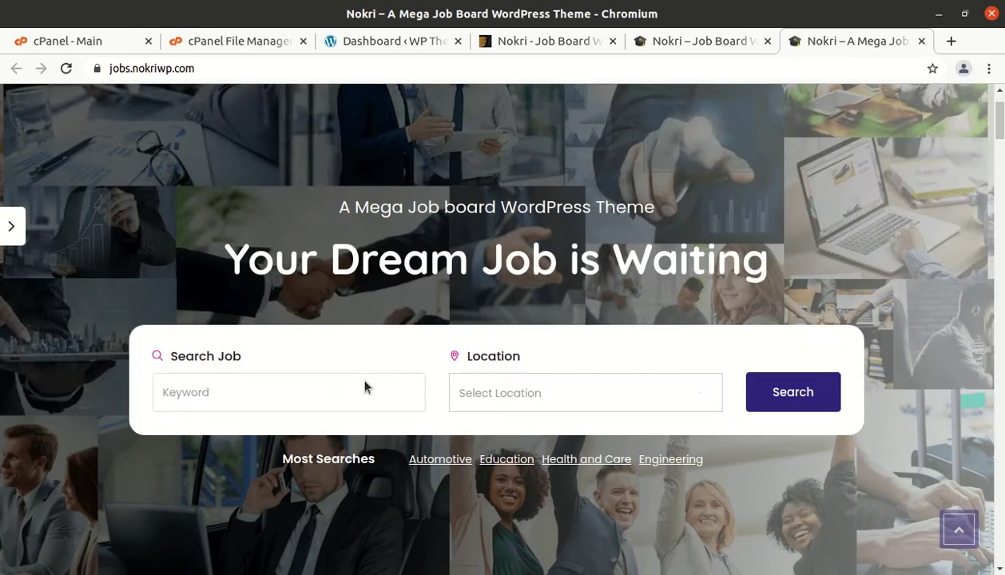
scroll(364, 381, up, 2)
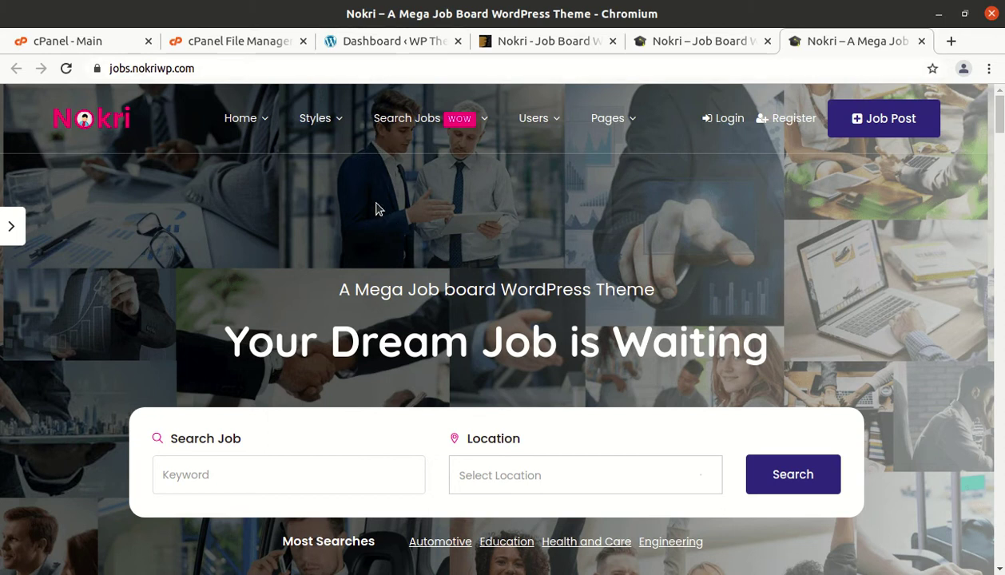
Step: Switch to the WordPress dashboard and view the WP Themes site's front page
click(391, 42)
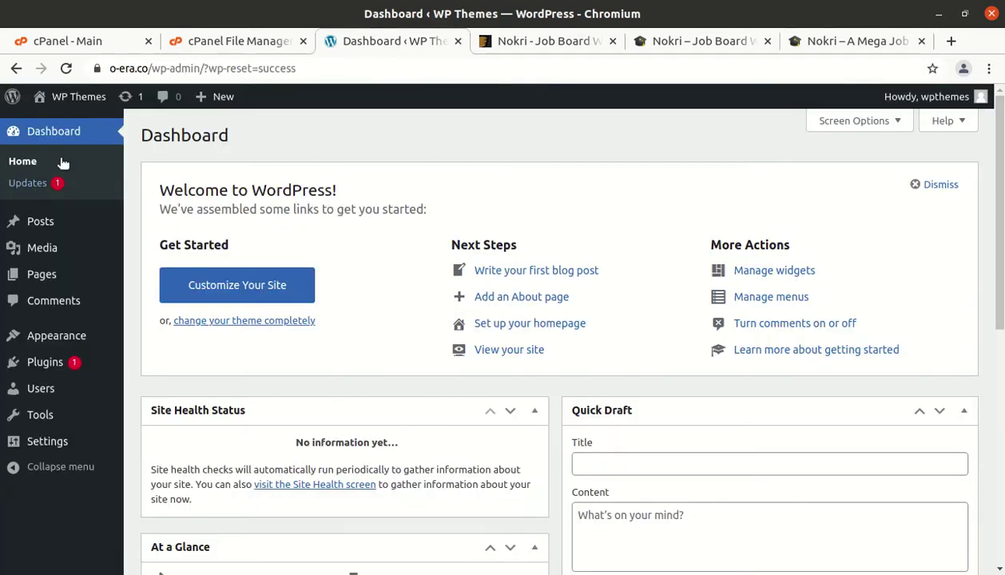
mouse_move(68, 103)
click(67, 126)
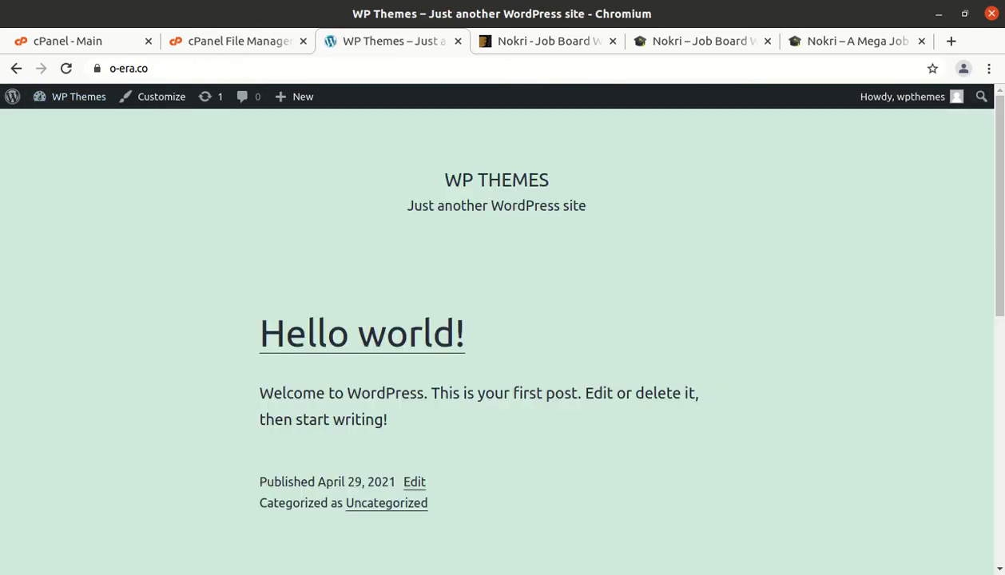
Step: Switch to the file manager, check the contents of the nokri_v1.4.4 folder in Downloads, and minimize the window
key(alt+Tab)
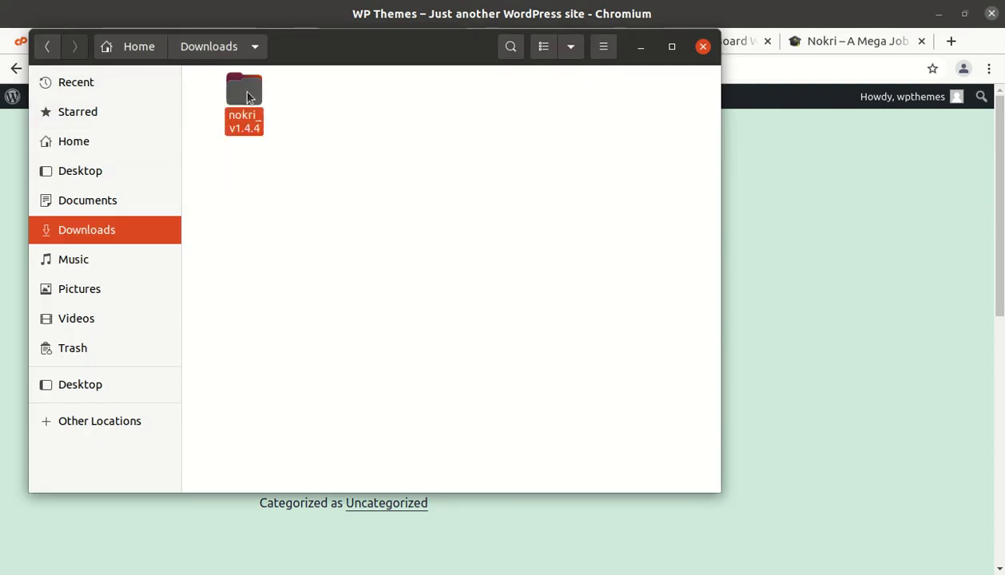
double_click(244, 92)
click(216, 99)
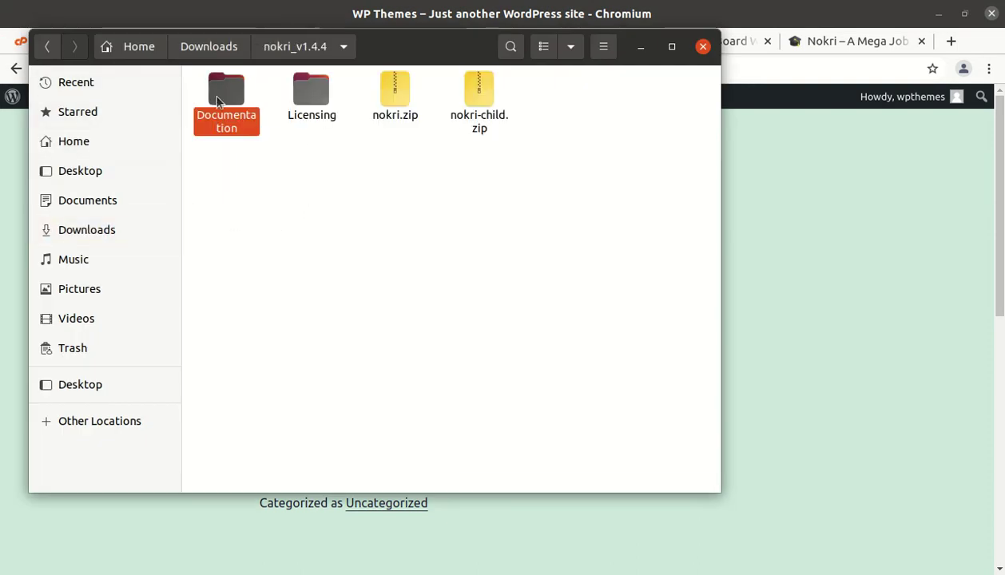
click(313, 102)
click(392, 120)
click(478, 100)
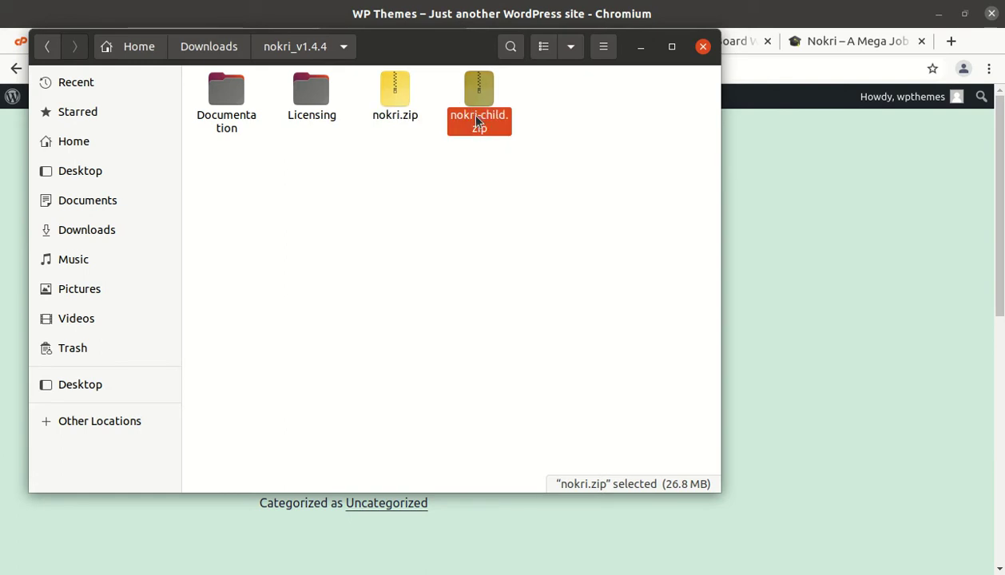
click(641, 48)
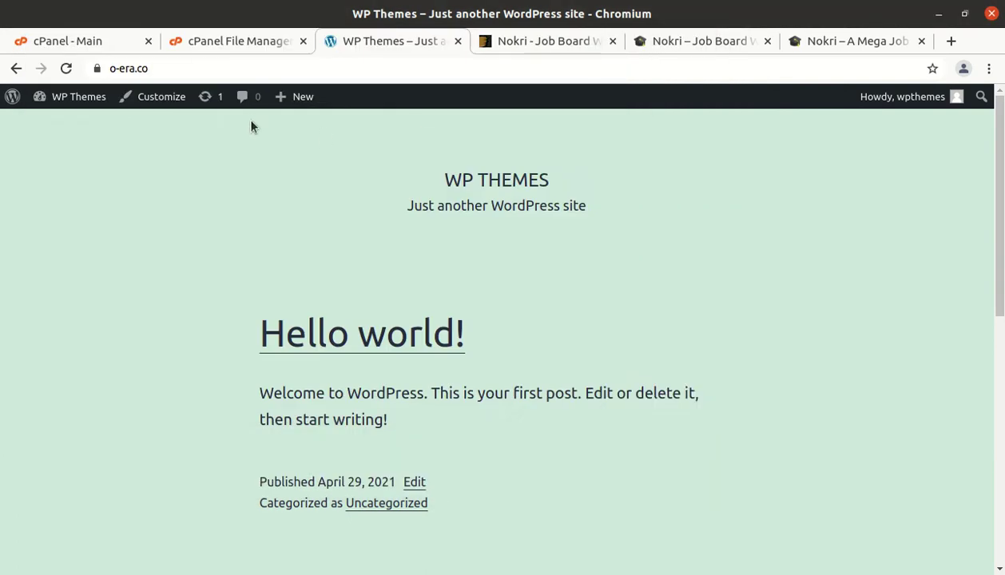
Step: Open the theme management page of the WP Themes site
mouse_move(90, 104)
click(62, 151)
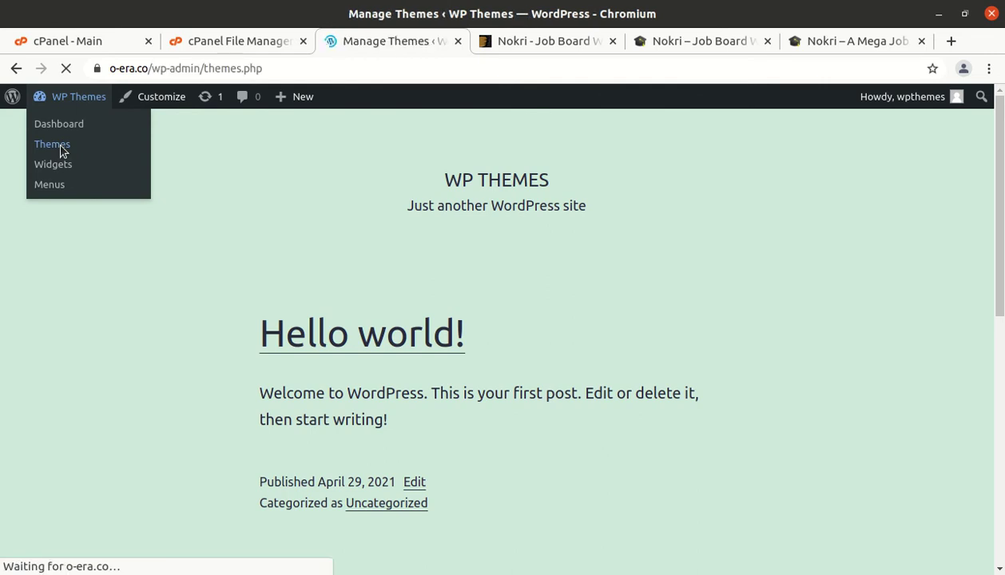
scroll(63, 150, down, 2)
scroll(253, 222, up, 2)
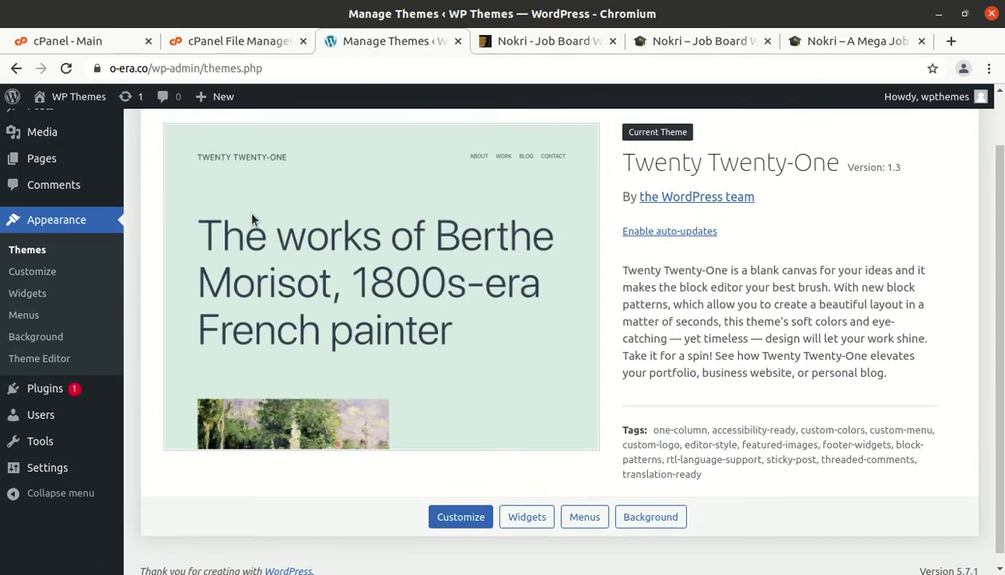
click(272, 136)
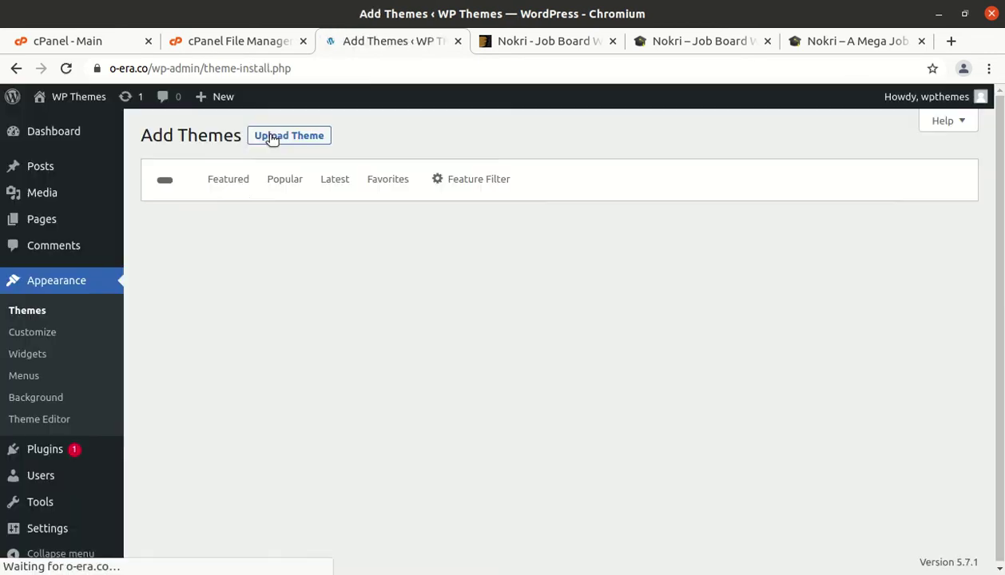
click(270, 137)
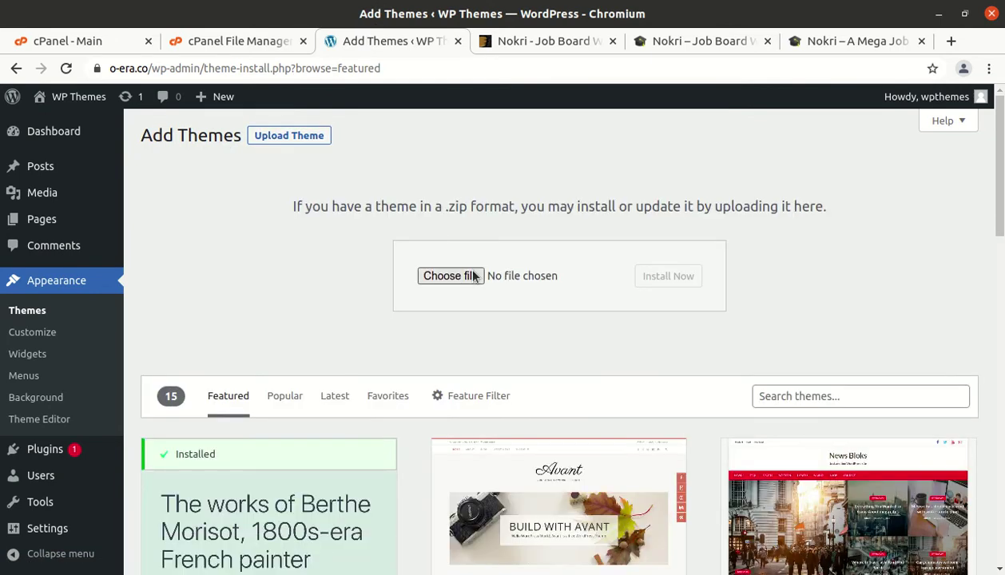
click(447, 278)
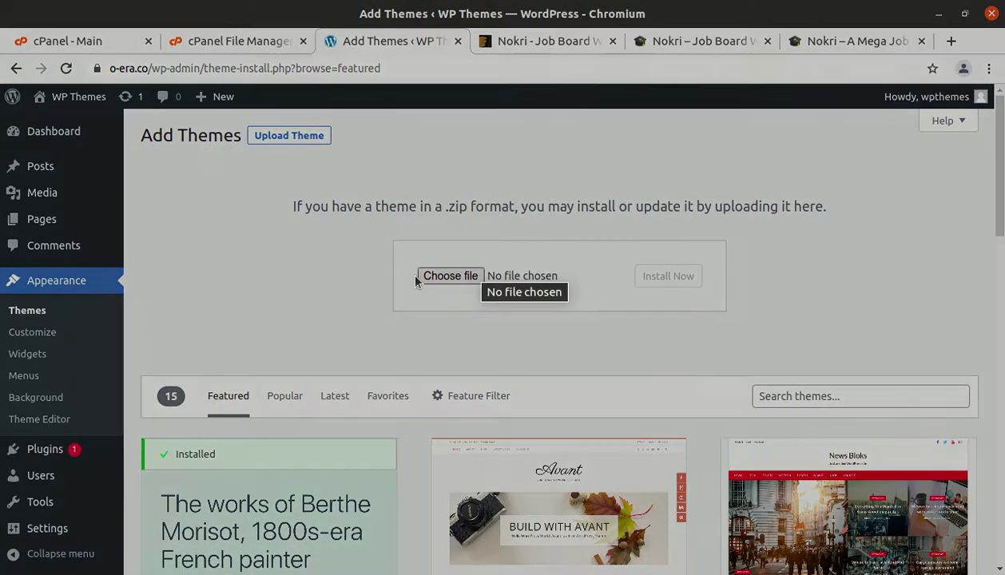
double_click(222, 101)
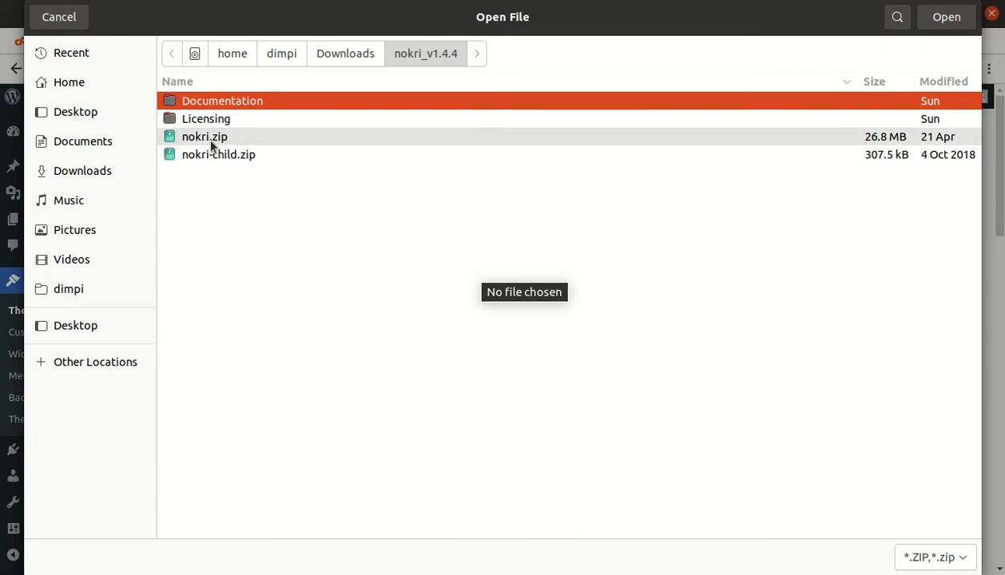
click(205, 136)
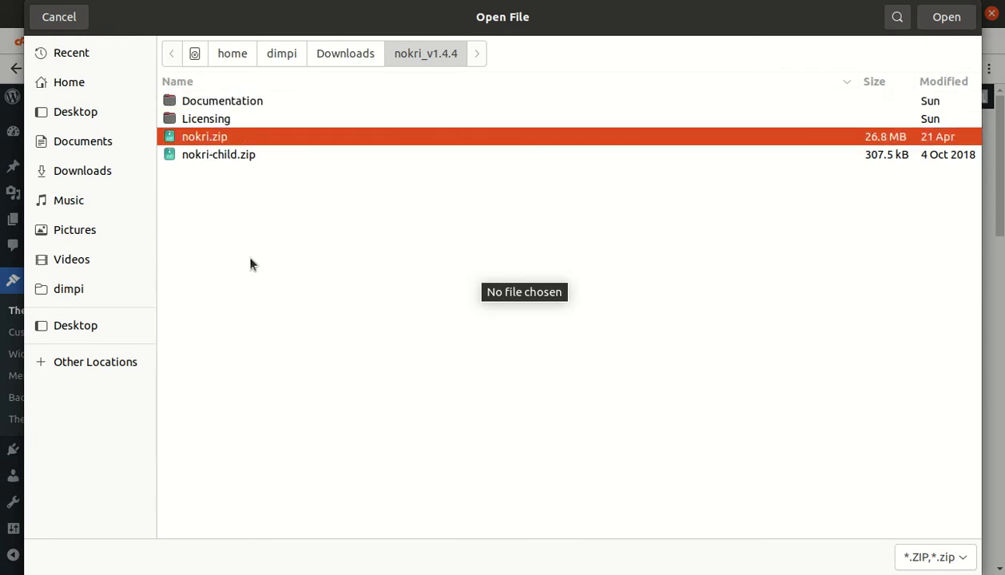
click(74, 21)
Step: Switch to the cPanel file manager and upload nokri.zip from the nokri_v1.4.4 folder into o-era.co/wp-content/themes
click(248, 40)
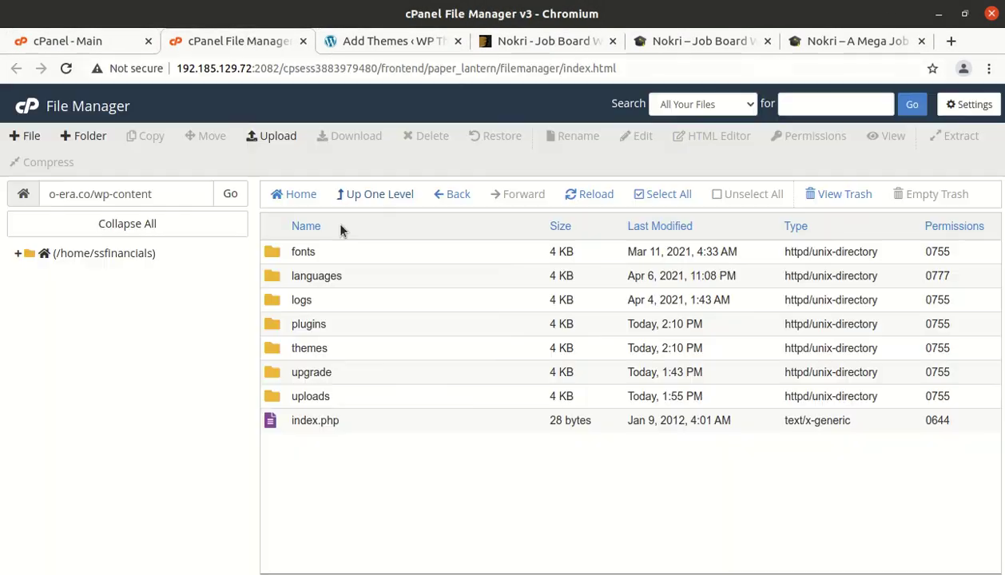
double_click(384, 348)
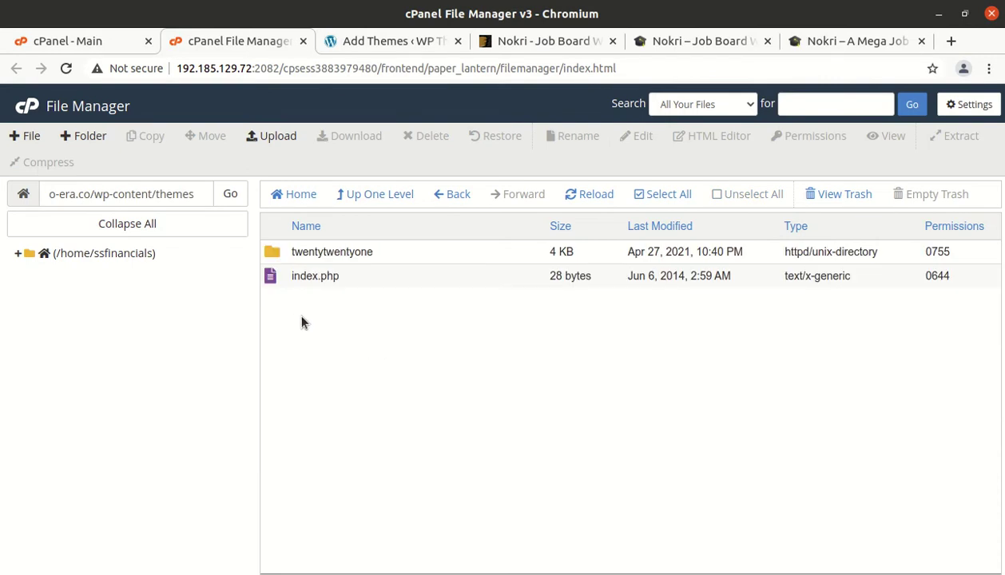
click(273, 138)
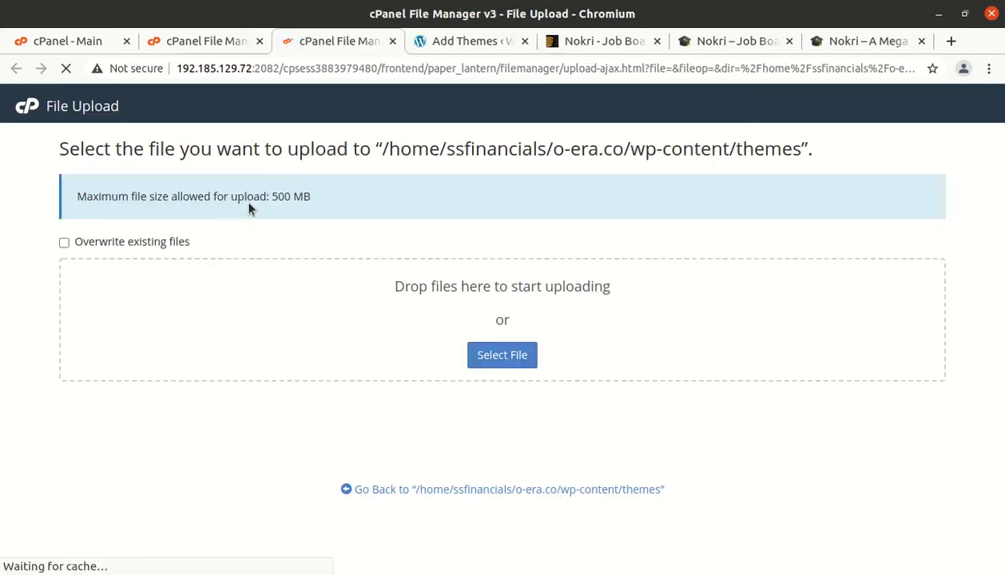
click(503, 356)
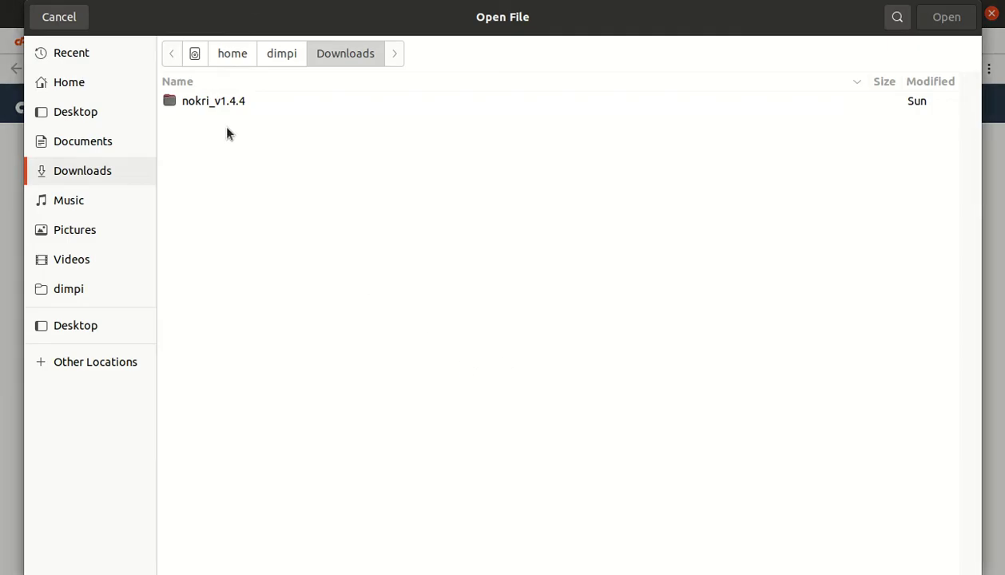
double_click(216, 101)
click(221, 138)
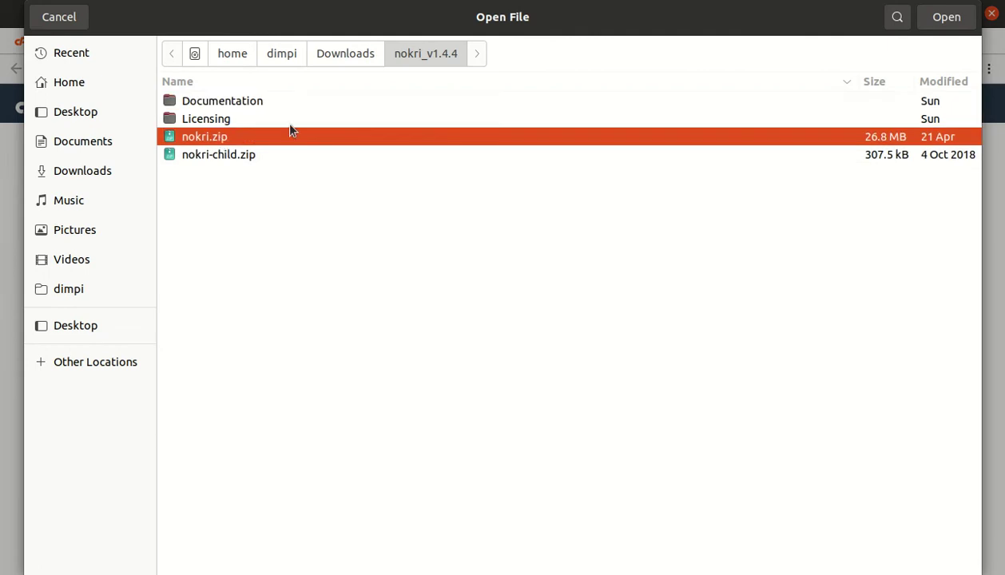
click(947, 20)
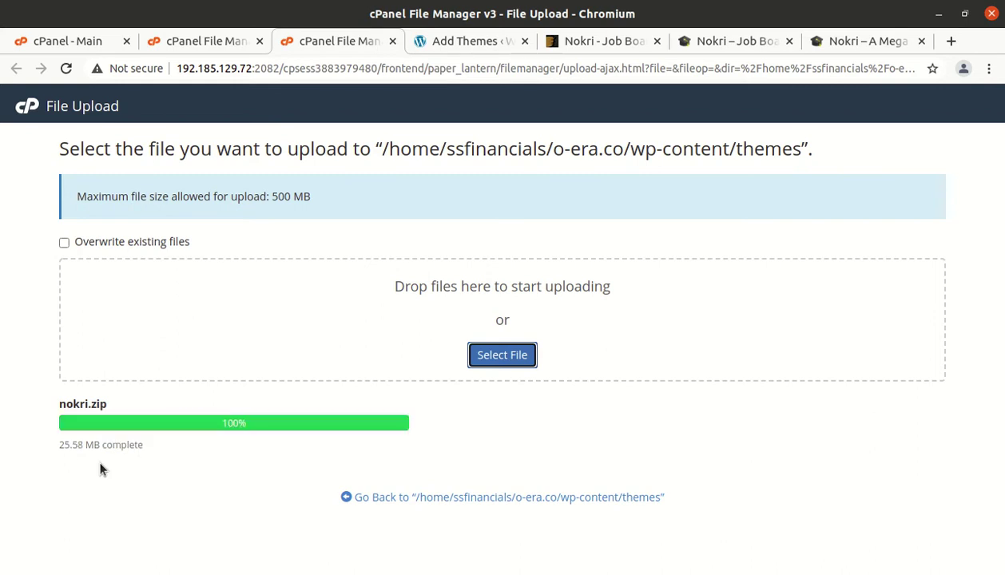
Step: Check the upload progress of nokri.zip and close the file upload page
drag(269, 426, 219, 424)
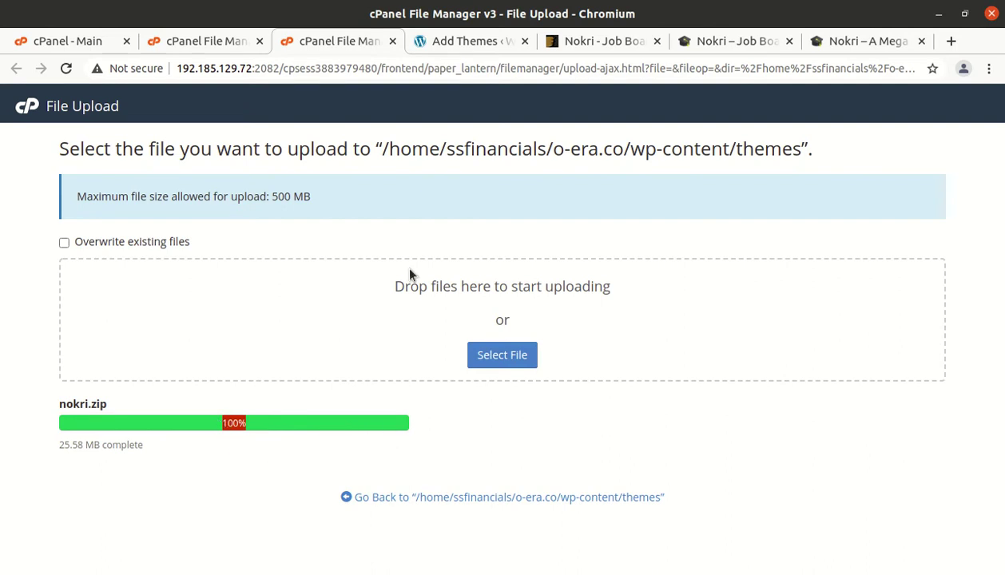
click(459, 41)
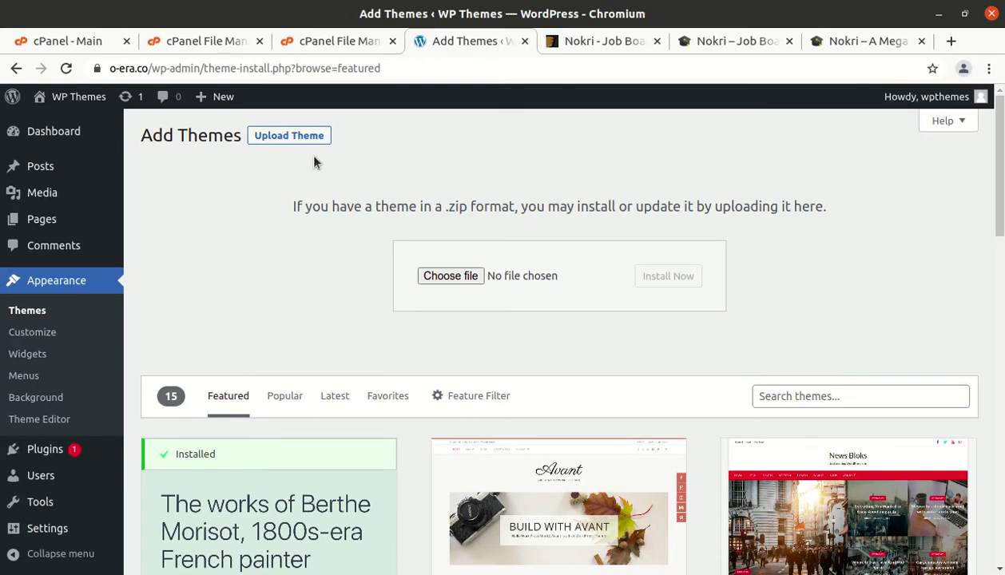
click(320, 47)
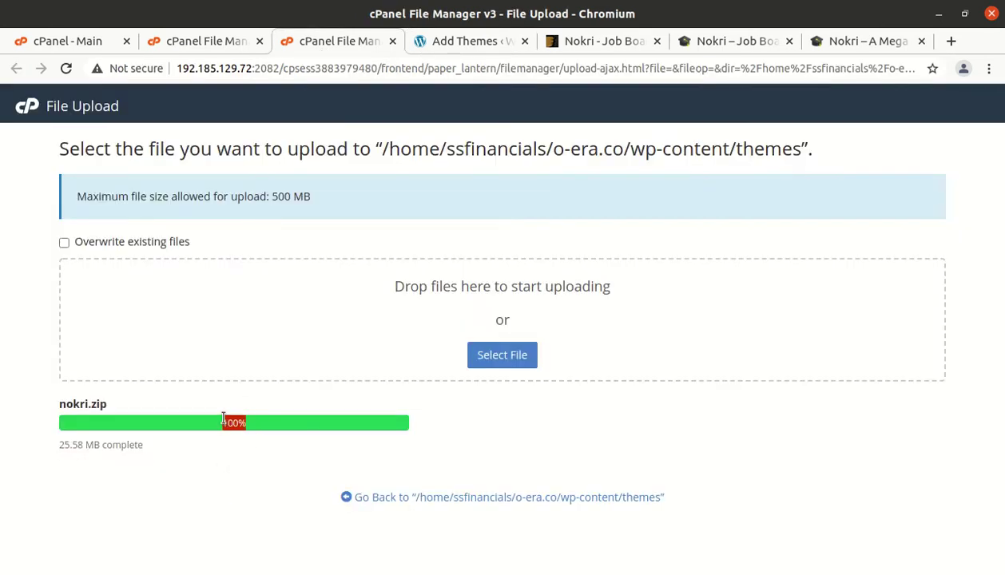
drag(252, 423, 217, 427)
key(ctrl+w)
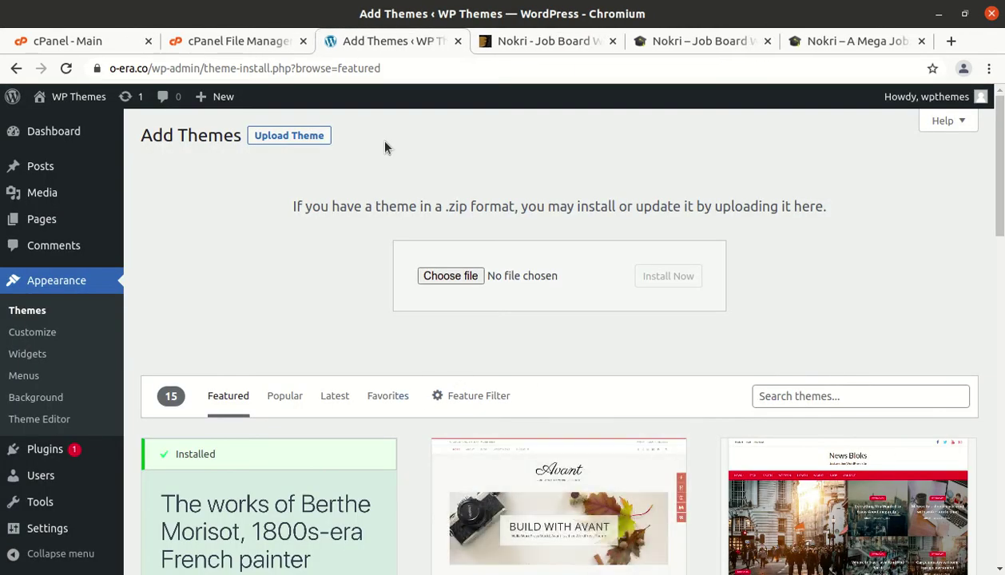
Step: Extract nokri.zip into /o-era.co/wp-content/themes in the file manager and reload the folder listing
click(245, 44)
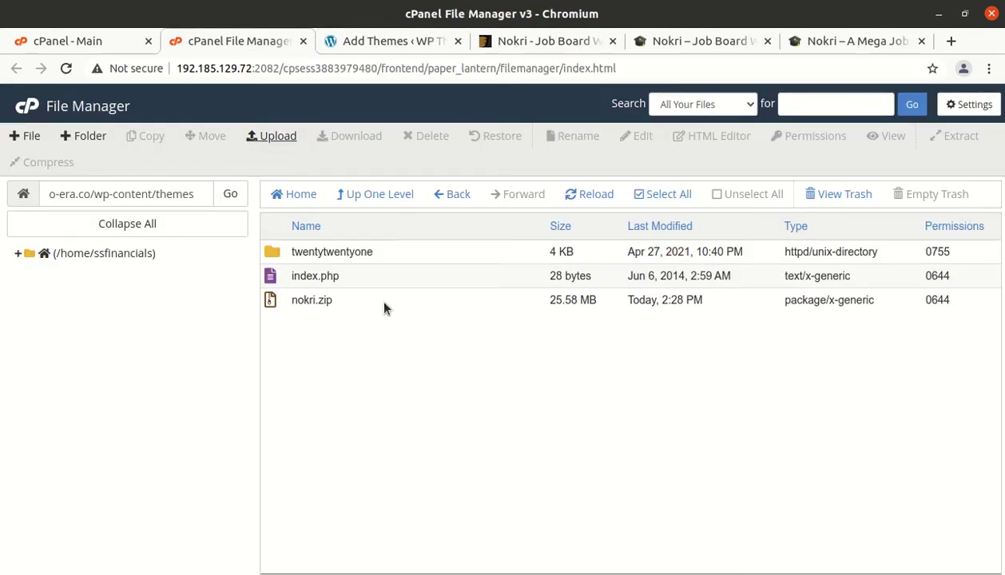
click(383, 308)
right_click(385, 305)
click(424, 473)
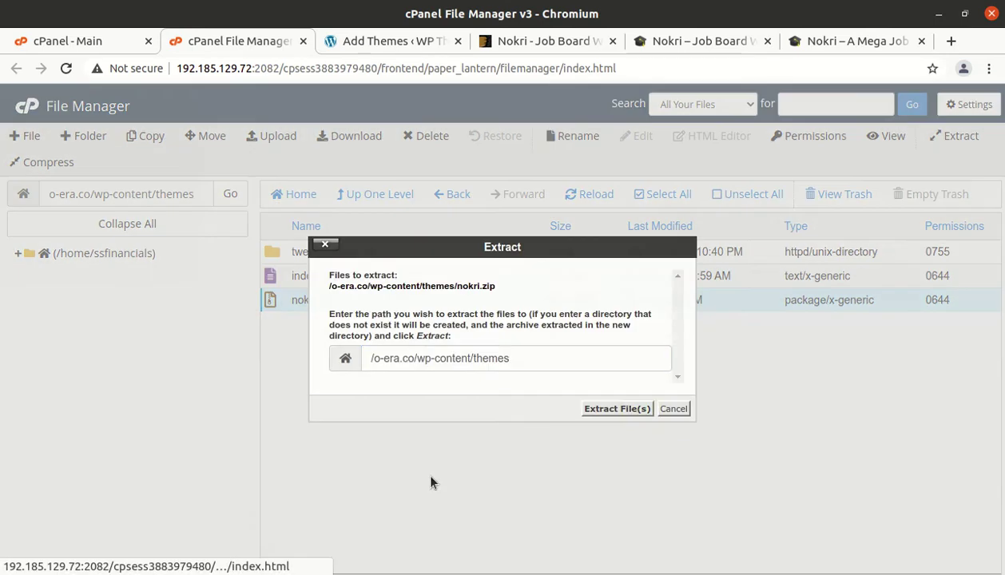
click(615, 408)
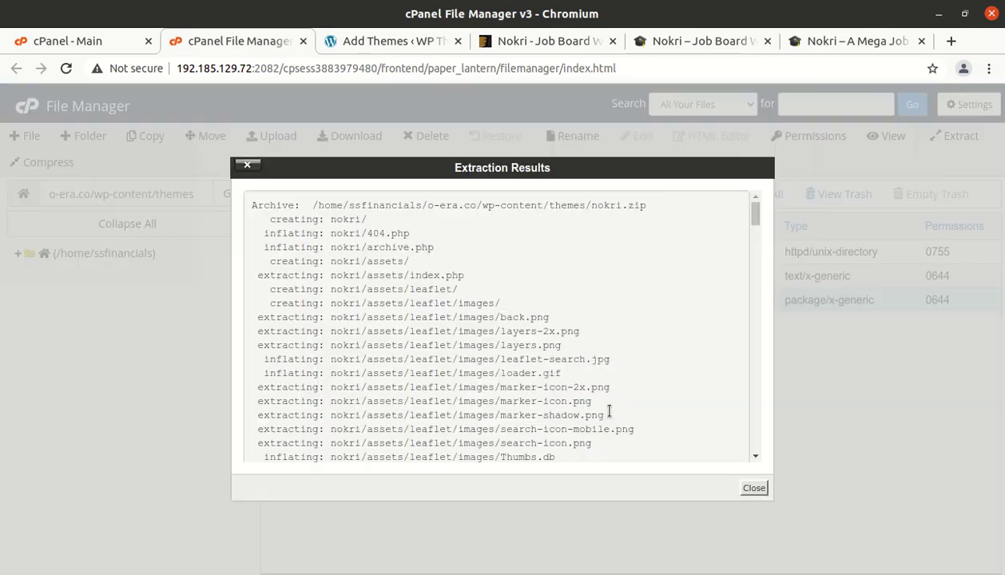
click(753, 487)
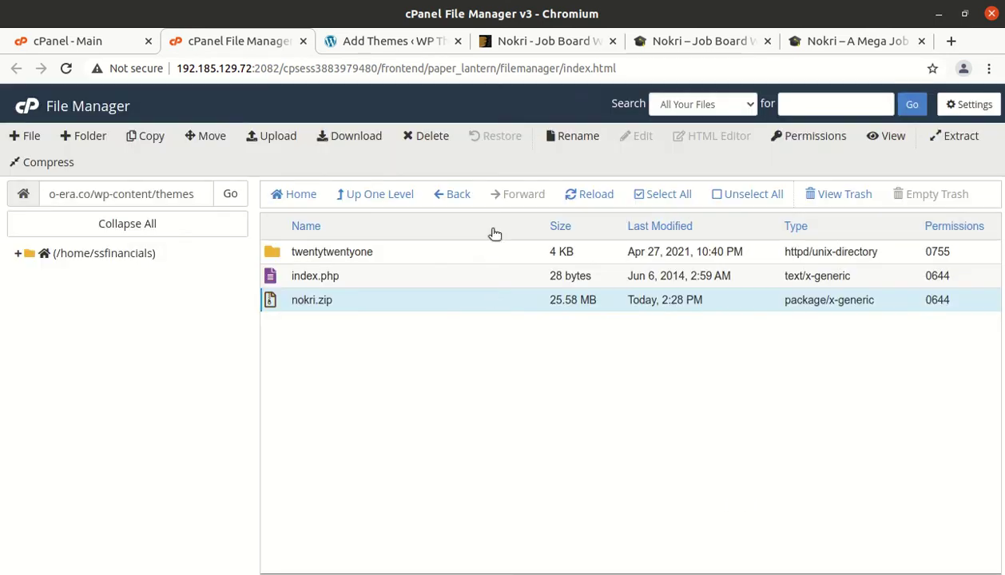
click(588, 194)
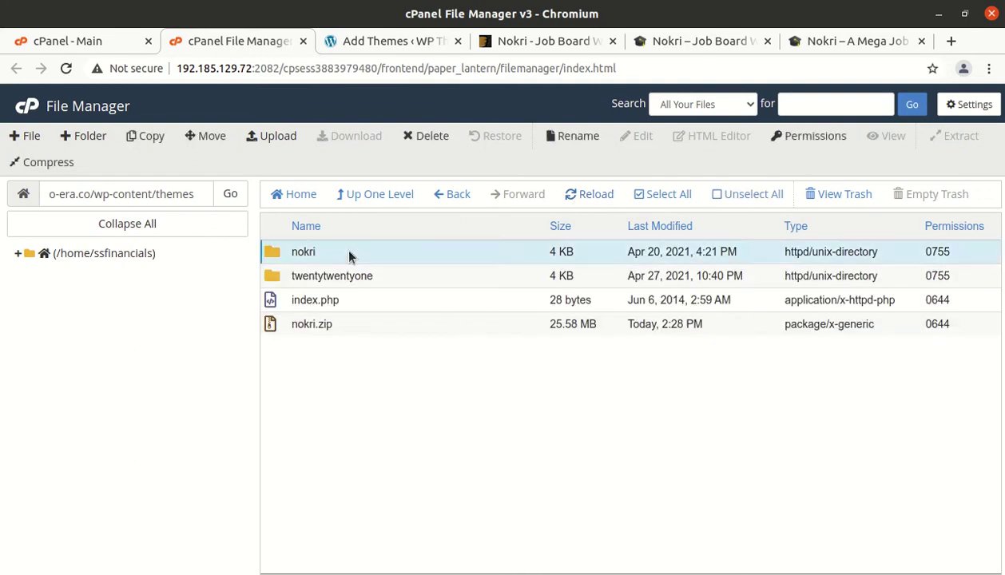
Step: View the contents of the extracted nokri folder and return to the themes folder
double_click(348, 256)
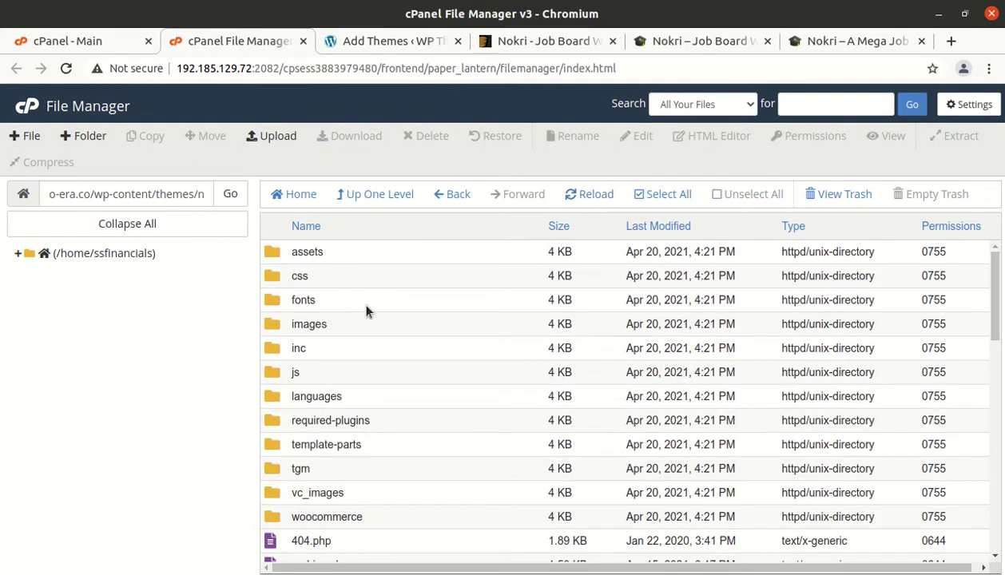
scroll(367, 310, down, 4)
scroll(367, 310, up, 4)
click(371, 195)
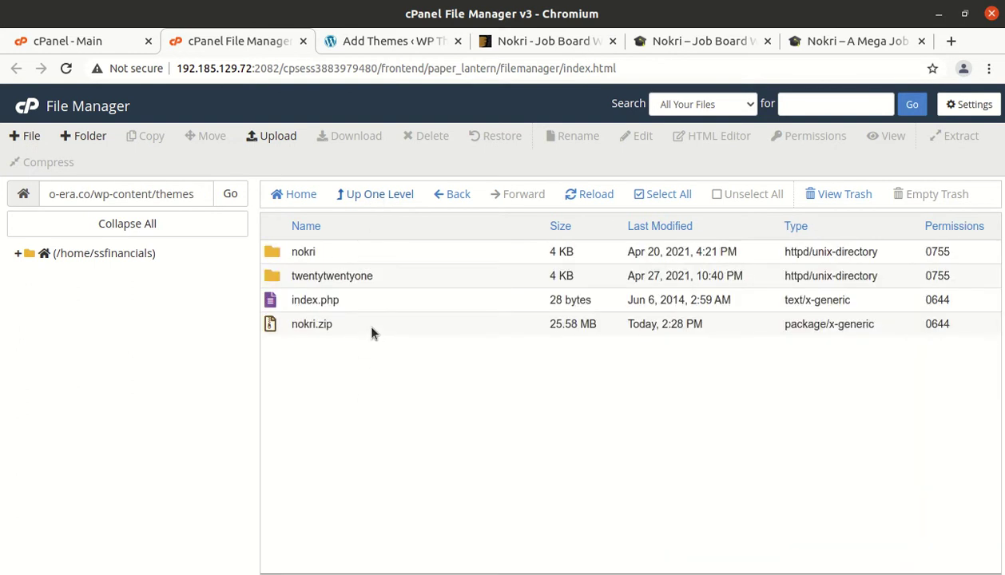
Step: Permanently delete nokri.zip from the themes folder, skipping the trash
click(371, 327)
click(431, 138)
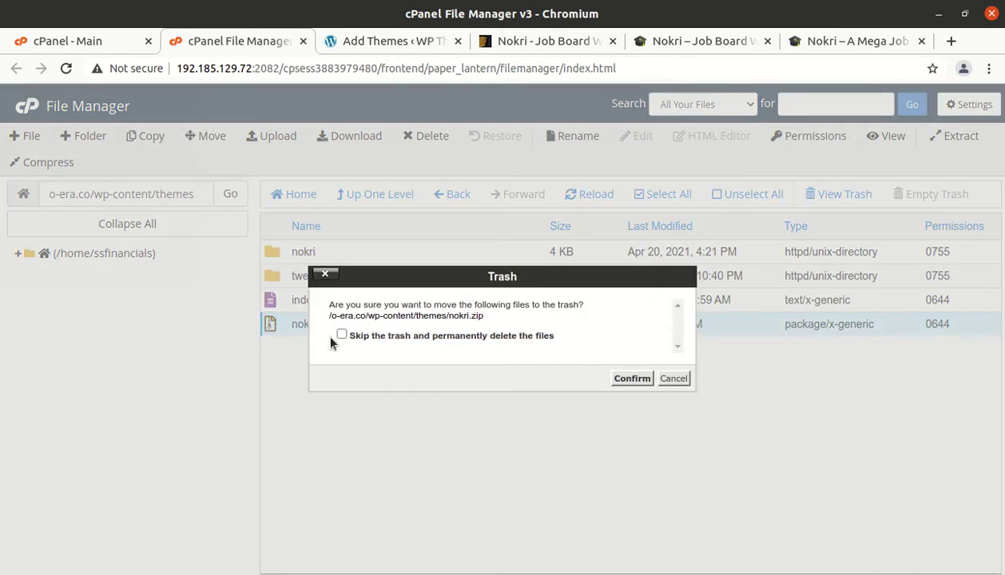
click(341, 335)
click(631, 379)
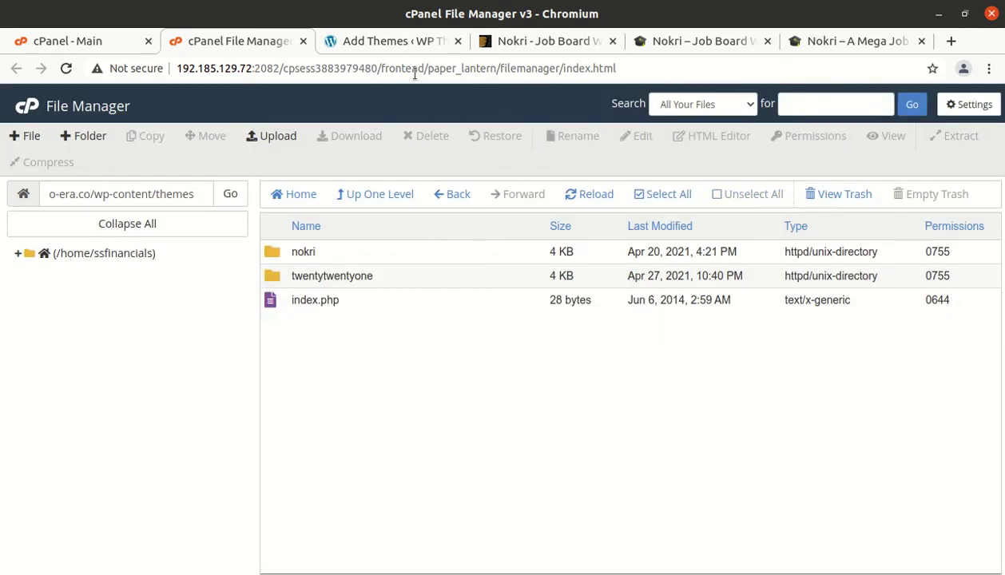
Step: Switch to the WordPress dashboard, reopen the installed themes list and examine the Nokri theme's details, including its version and author
click(405, 48)
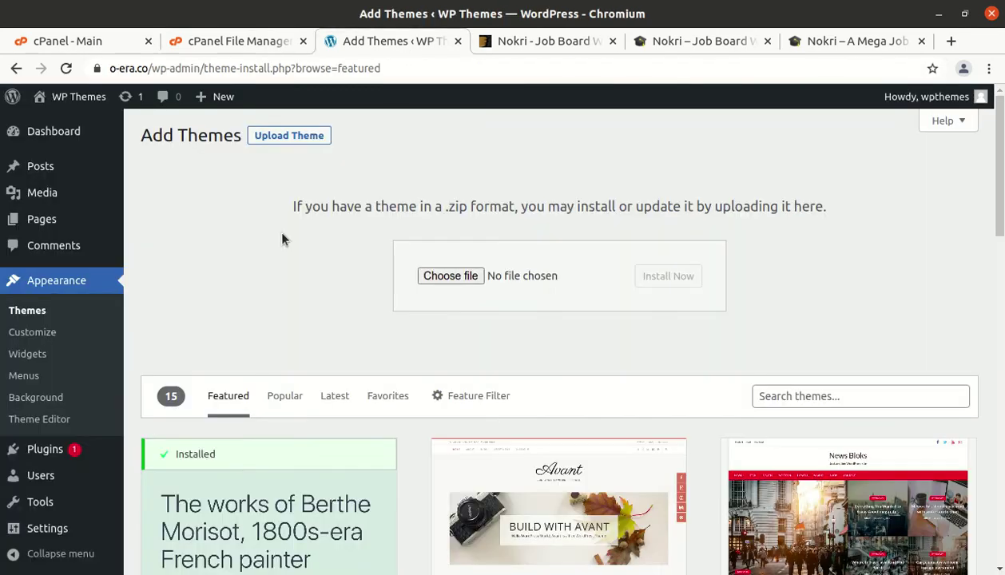
click(32, 313)
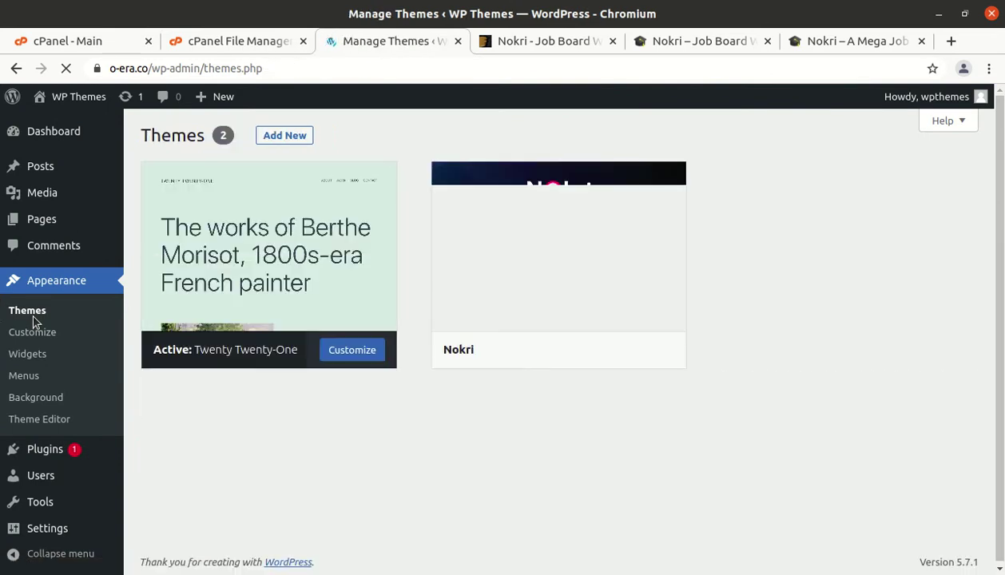
mouse_move(528, 321)
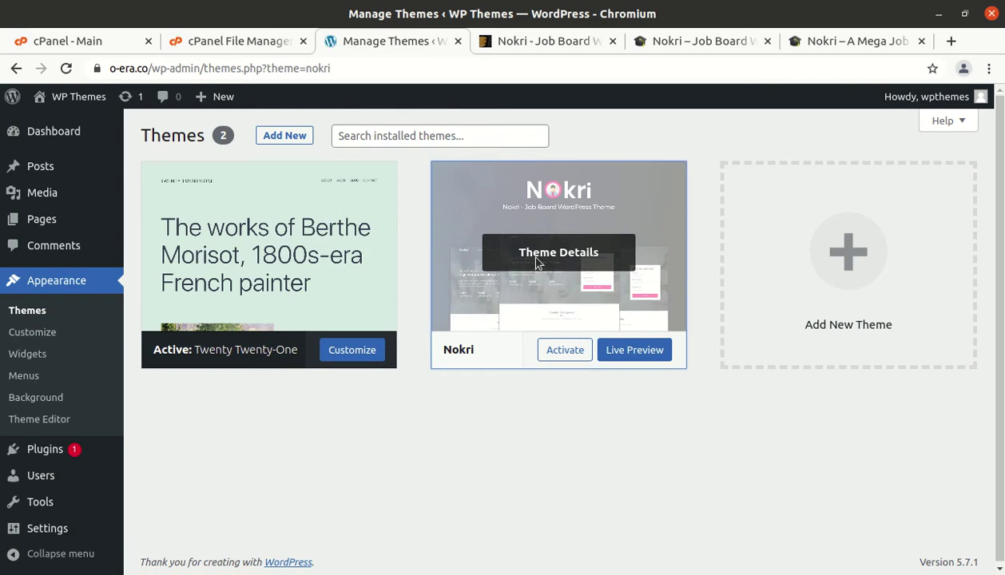
click(529, 255)
drag(619, 206, 677, 219)
drag(750, 213, 723, 212)
click(735, 252)
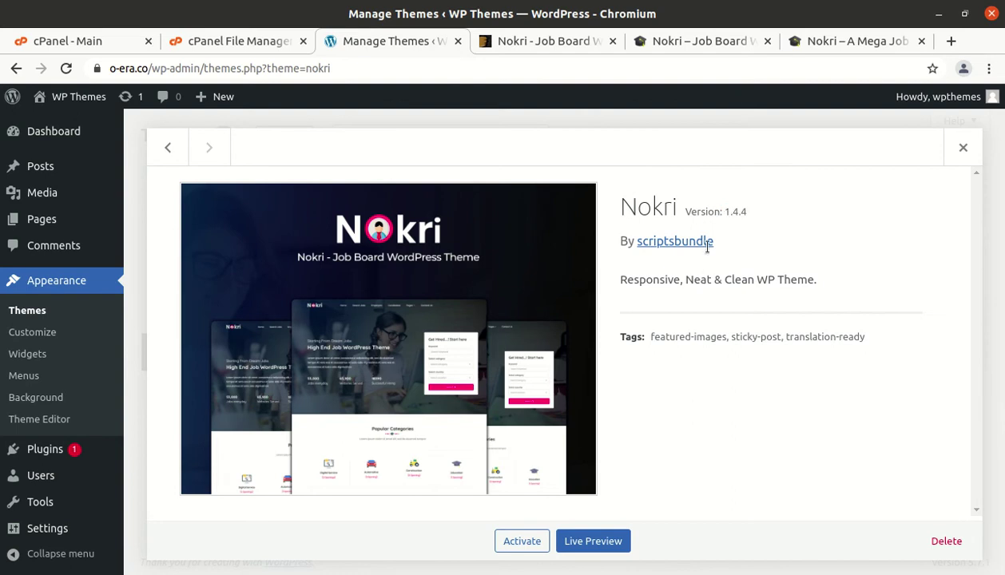
double_click(647, 254)
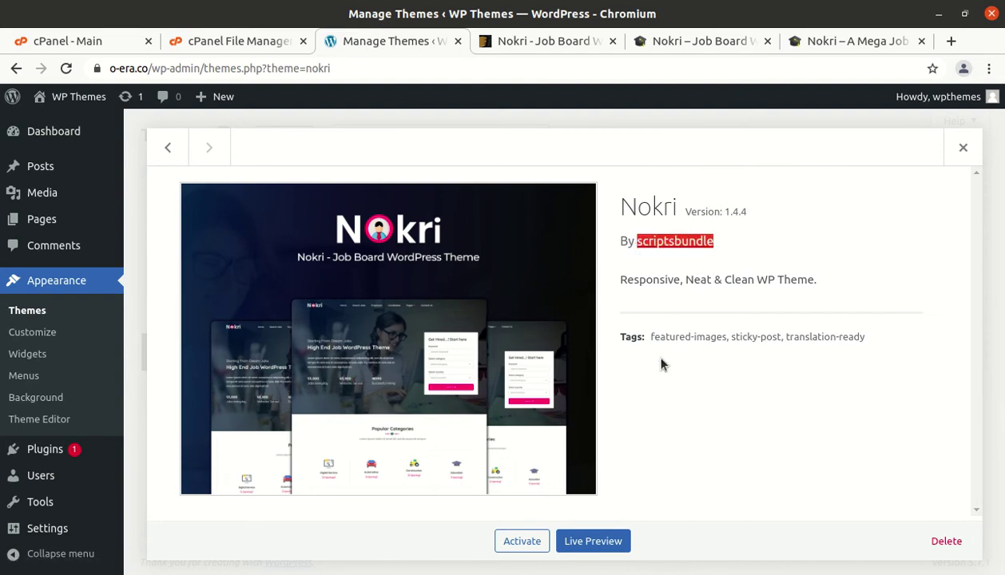
Step: Switch to Nokri's ThemeForest page and examine its author, sales, creation and last update dates, and compatibility details
click(535, 44)
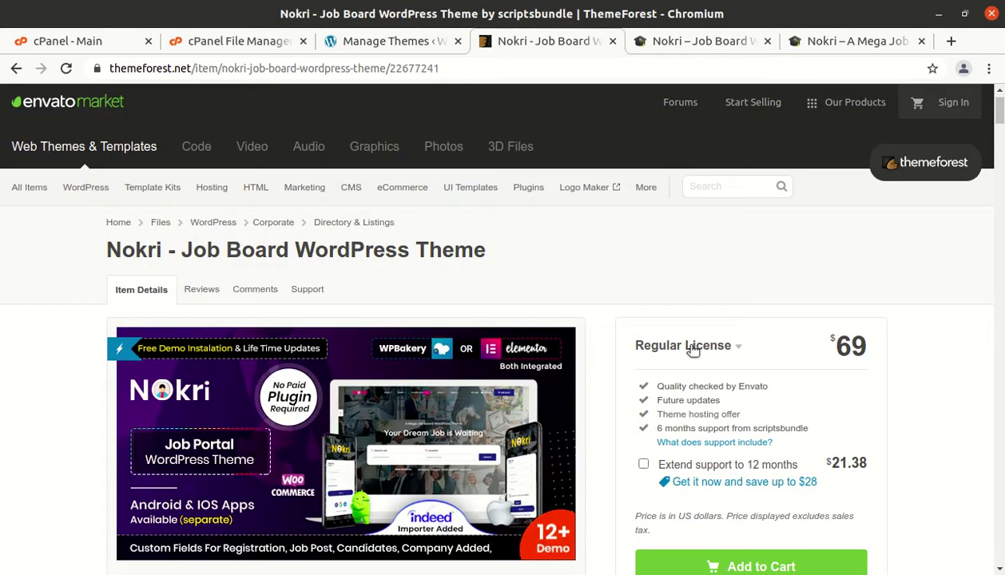
scroll(910, 495, down, 5)
scroll(902, 488, down, 2)
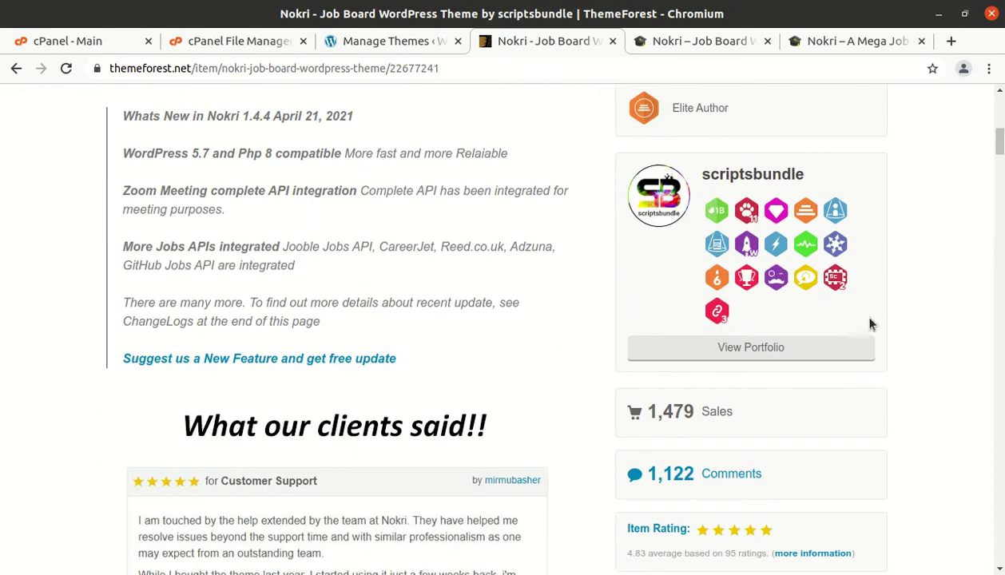
drag(719, 174, 781, 294)
scroll(845, 414, down, 3)
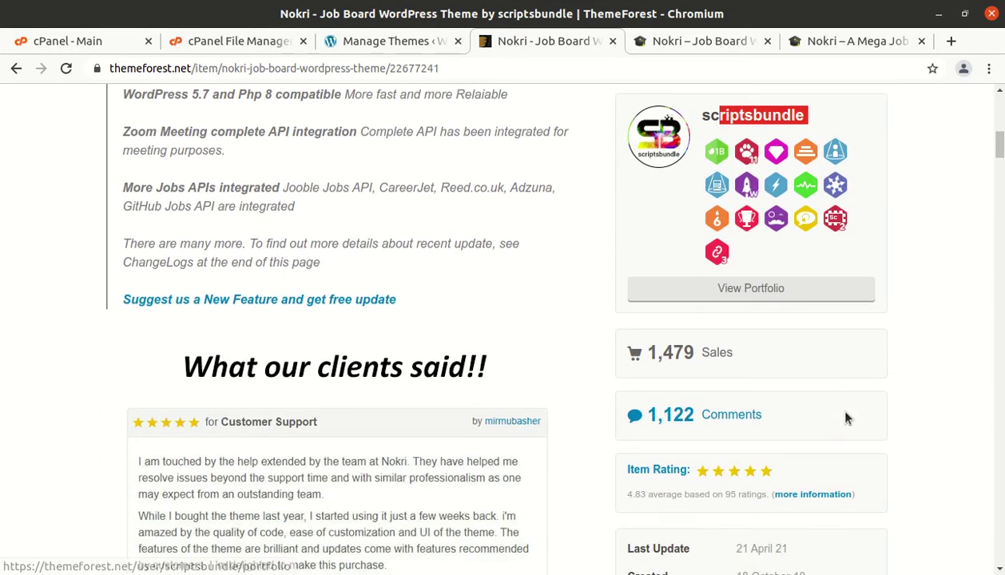
drag(810, 391, 725, 375)
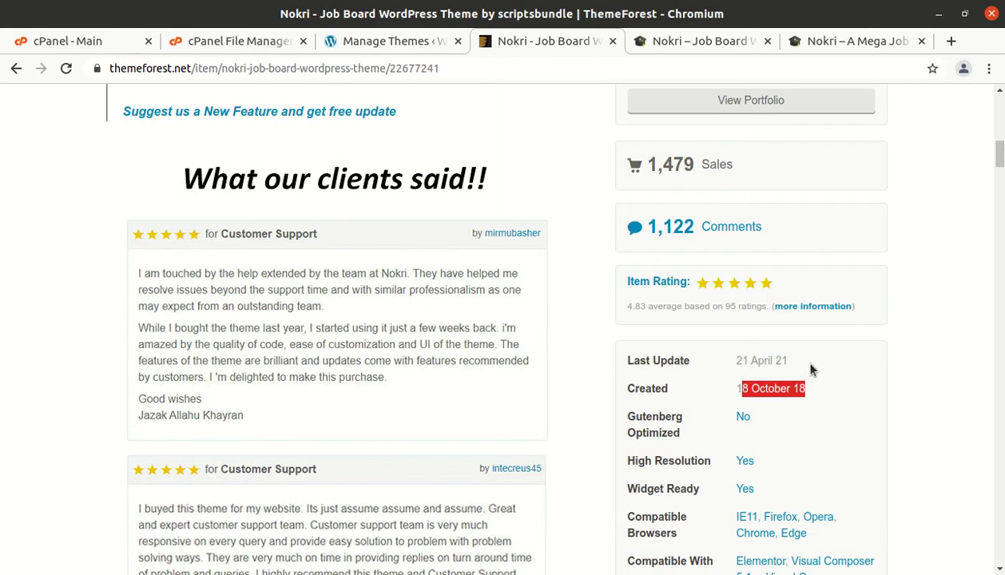
drag(801, 358, 726, 361)
scroll(802, 511, down, 7)
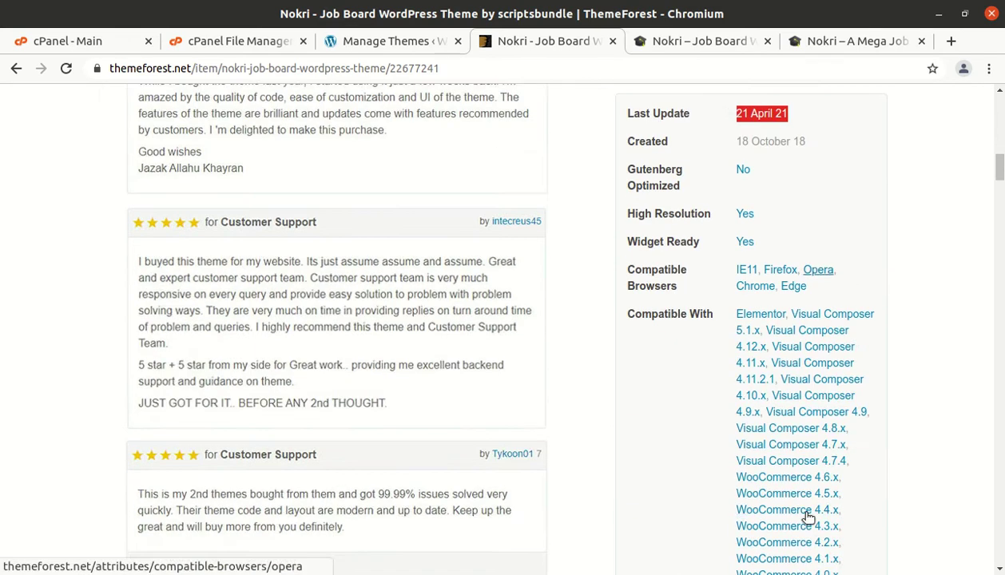
Step: Return from the ThemeForest page to the WordPress dashboard and activate the Nokri theme
scroll(744, 521, down, 2)
scroll(744, 520, up, 13)
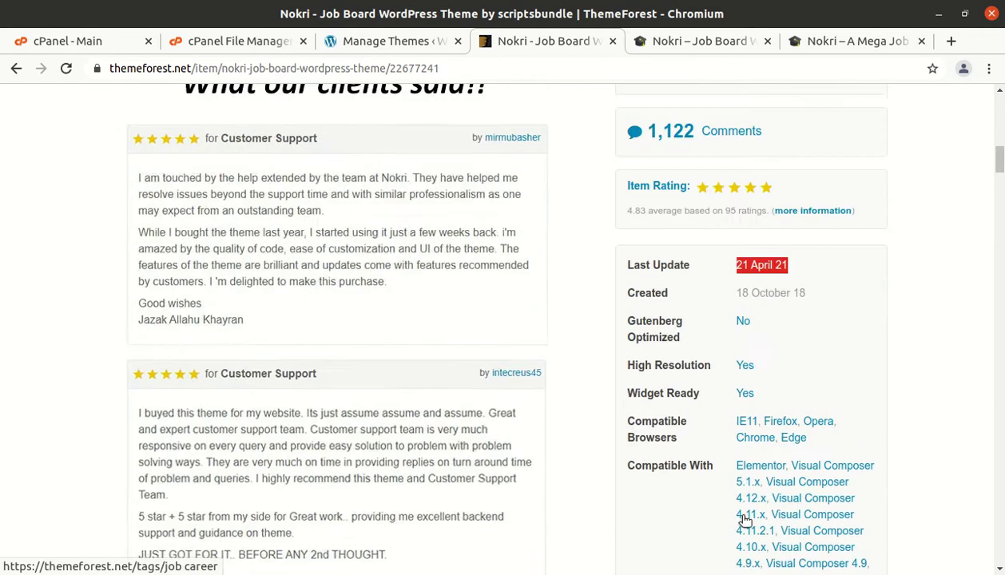
scroll(742, 521, up, 4)
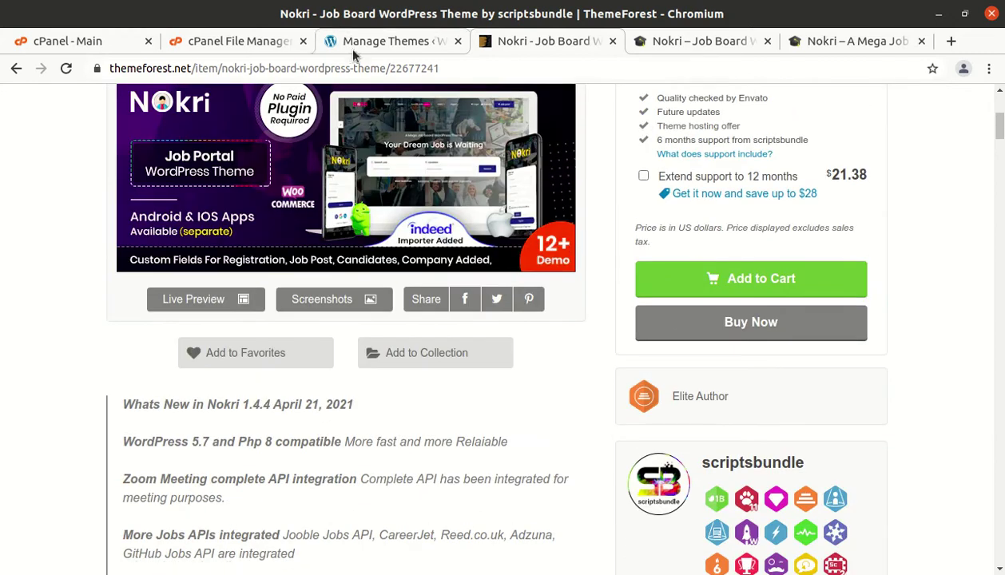
click(407, 42)
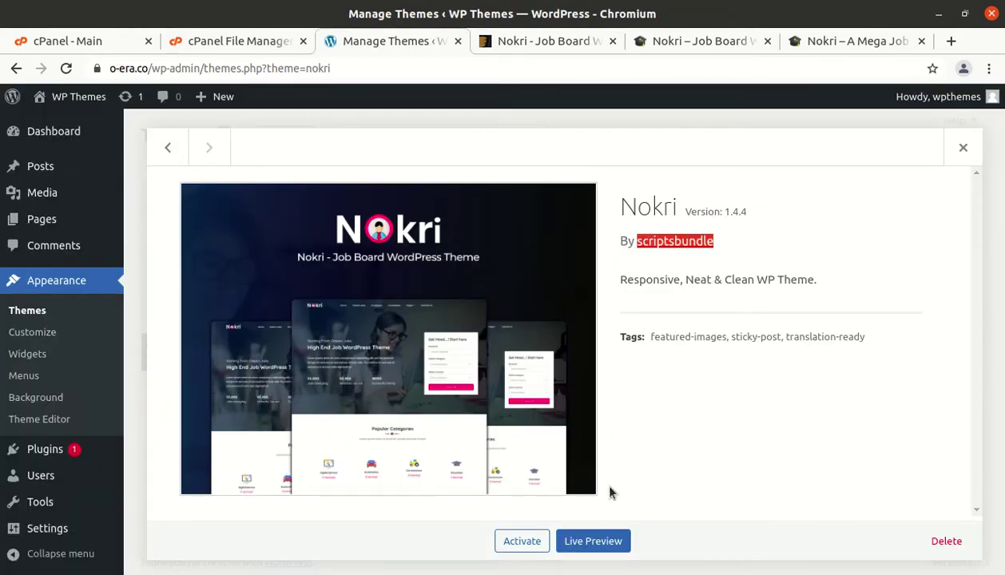
click(505, 548)
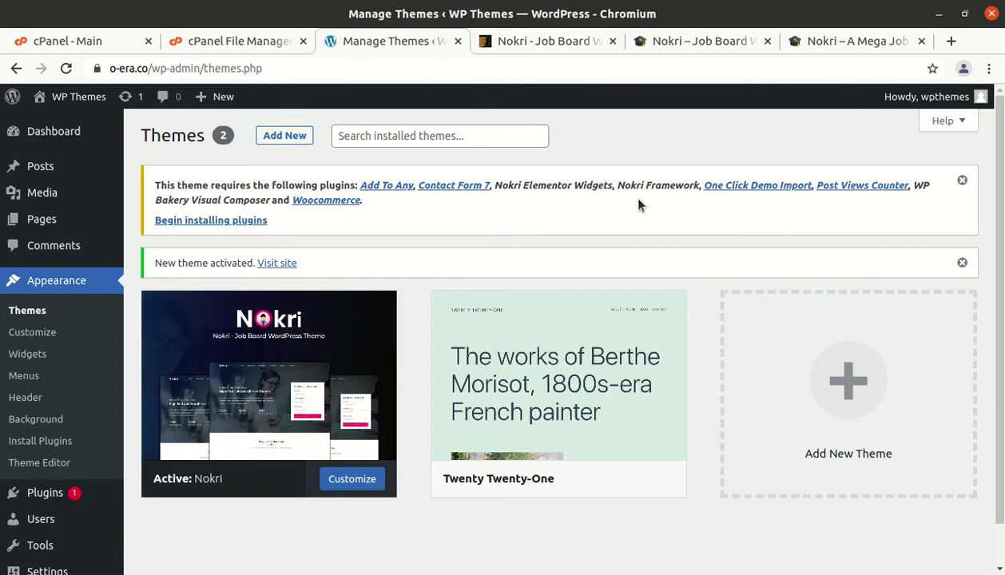
Step: Open the Nokri theme's required plugins list and bulk-install all eight plugins
click(212, 227)
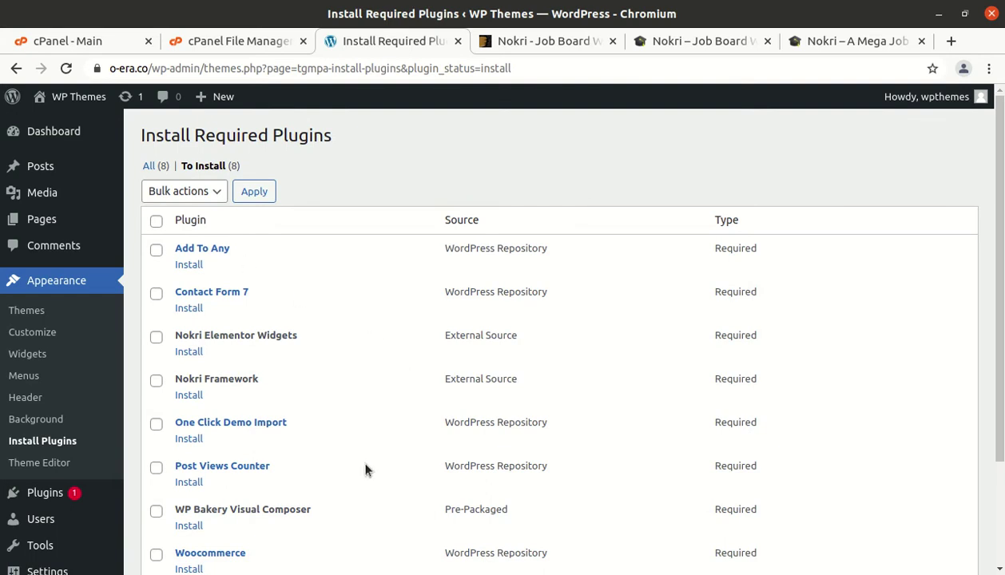
scroll(358, 452, down, 3)
scroll(363, 456, up, 3)
scroll(237, 330, down, 2)
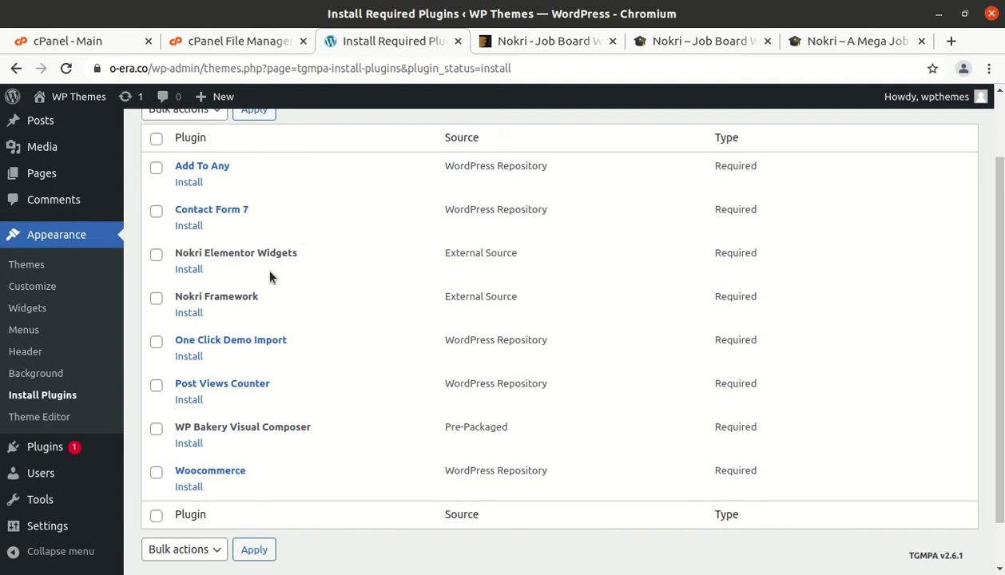
scroll(269, 277, up, 2)
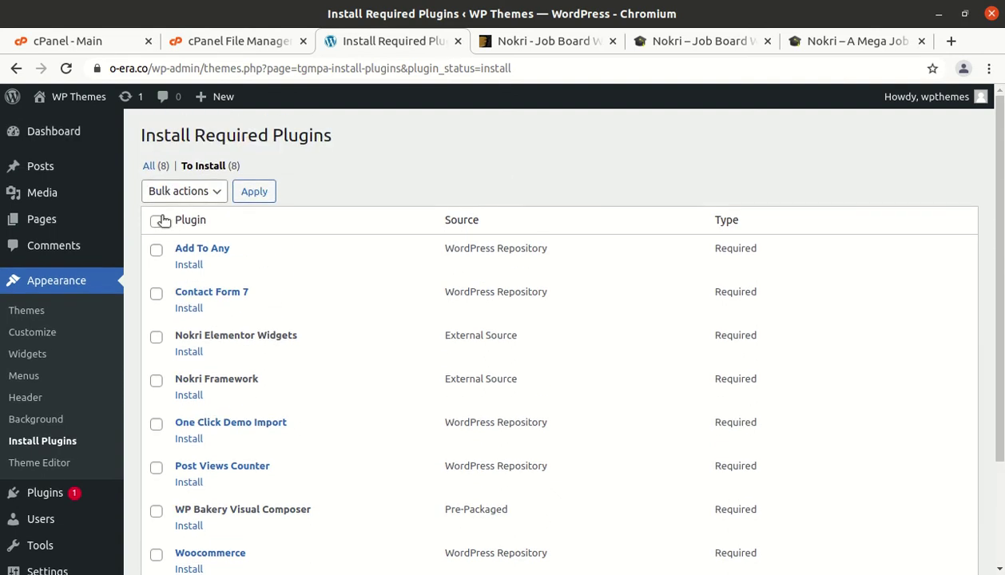
click(158, 222)
click(195, 195)
click(189, 222)
click(248, 193)
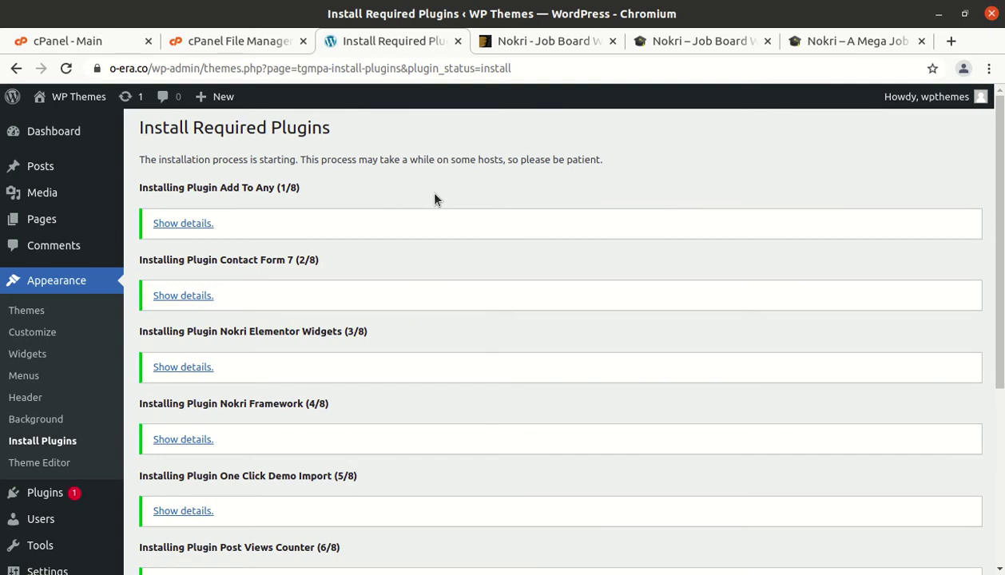
Step: Review the plugin installation results, return to the required plugins installer and bulk-activate all eight plugins
scroll(374, 319, down, 4)
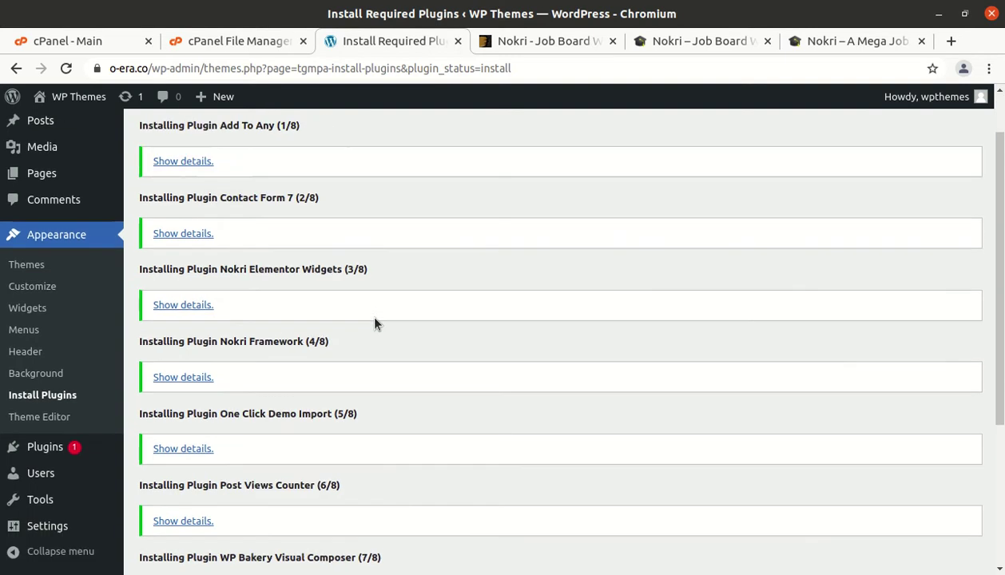
scroll(351, 323, down, 3)
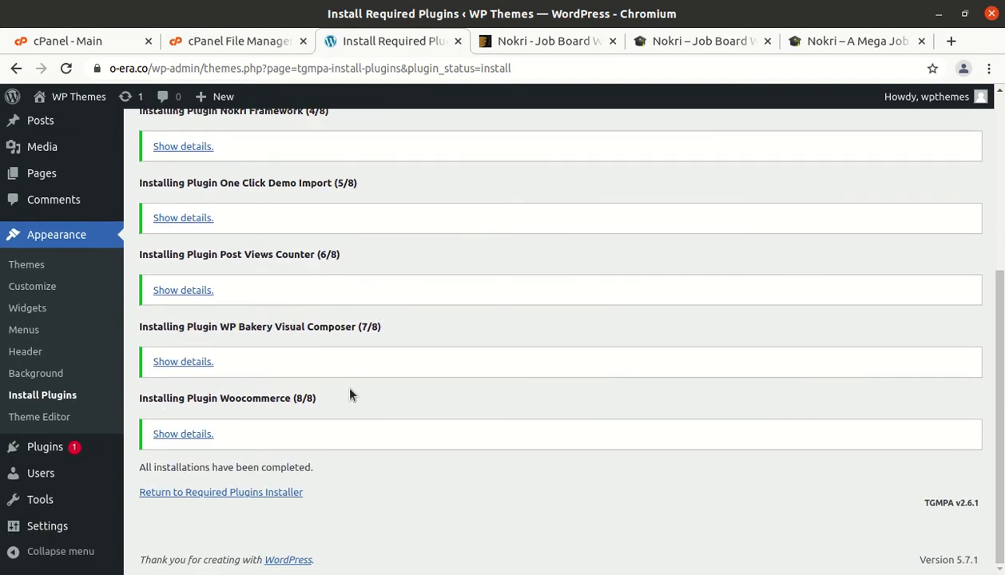
scroll(349, 394, up, 7)
scroll(321, 393, down, 6)
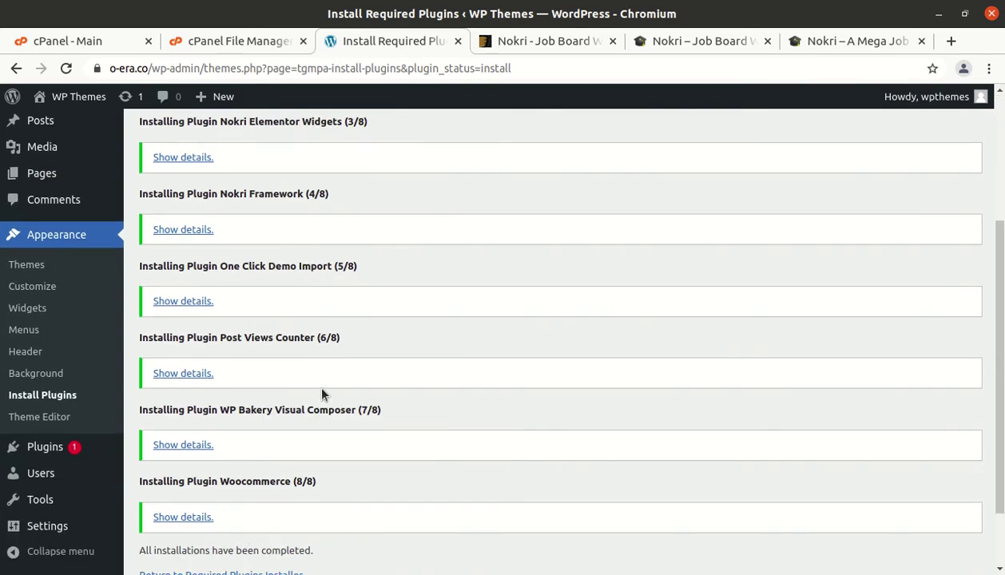
click(229, 540)
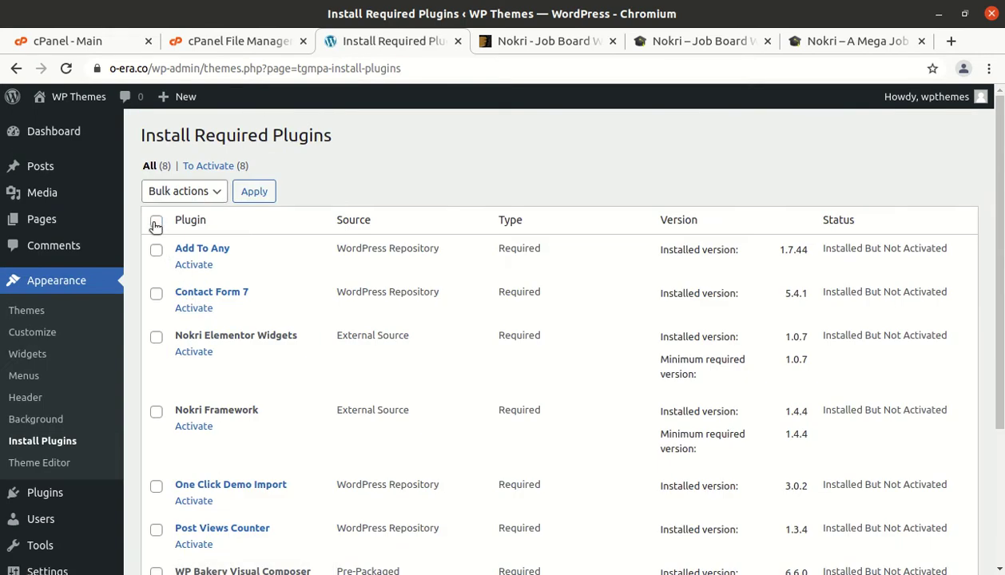
click(155, 222)
click(172, 193)
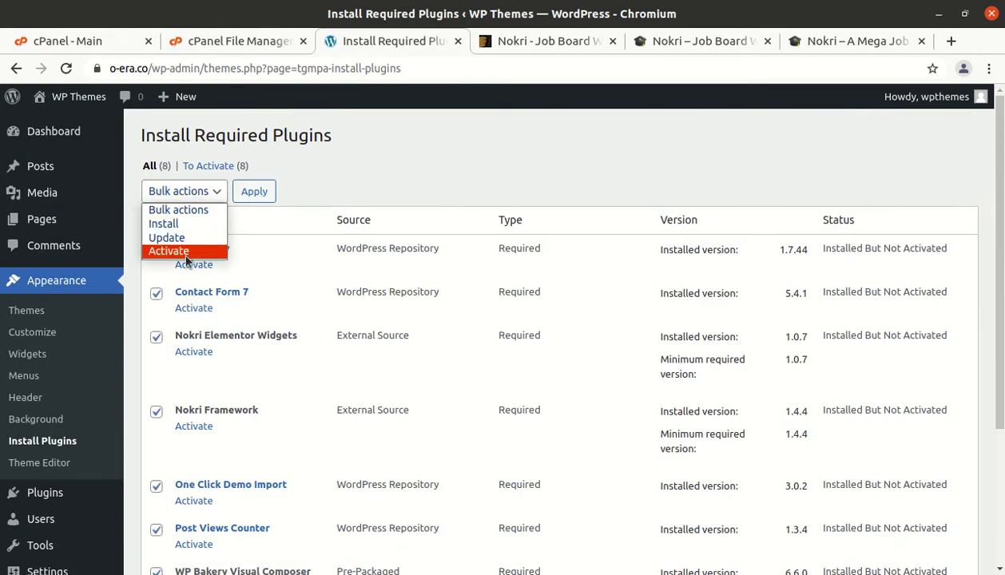
click(186, 252)
click(252, 195)
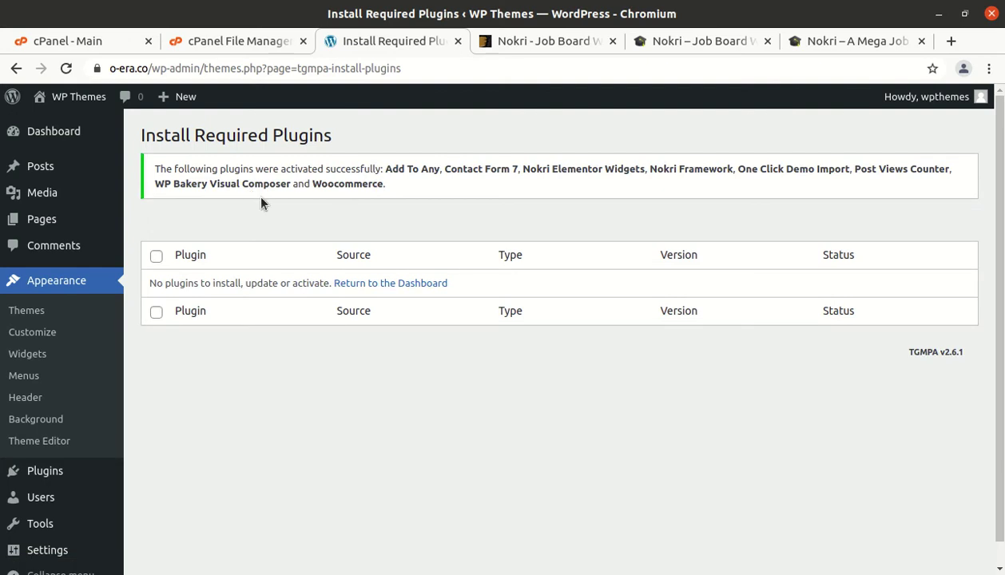
Step: Open the dashboard, skip the WooCommerce store details setup and dismiss the store welcome introduction
click(48, 132)
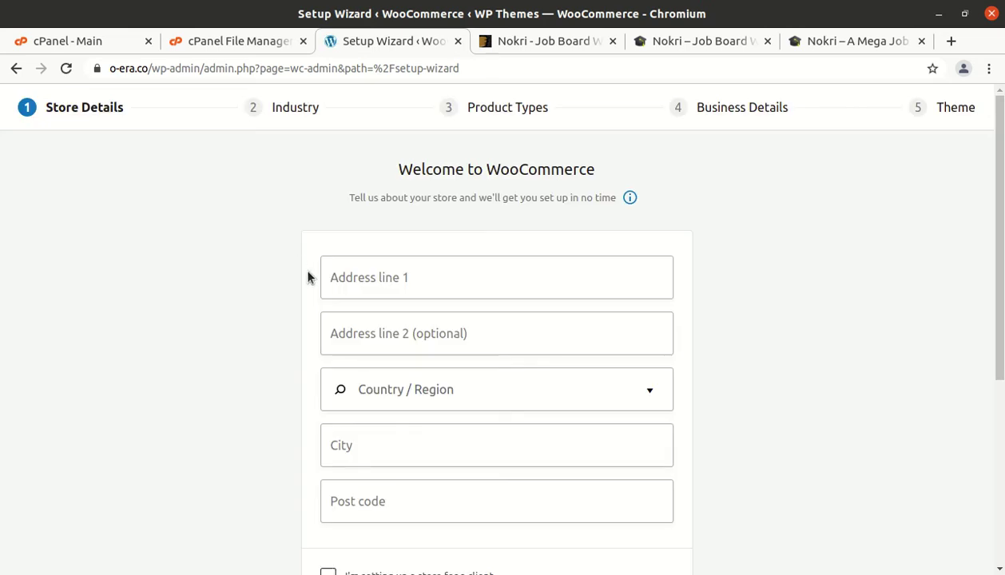
click(330, 276)
click(348, 337)
click(359, 407)
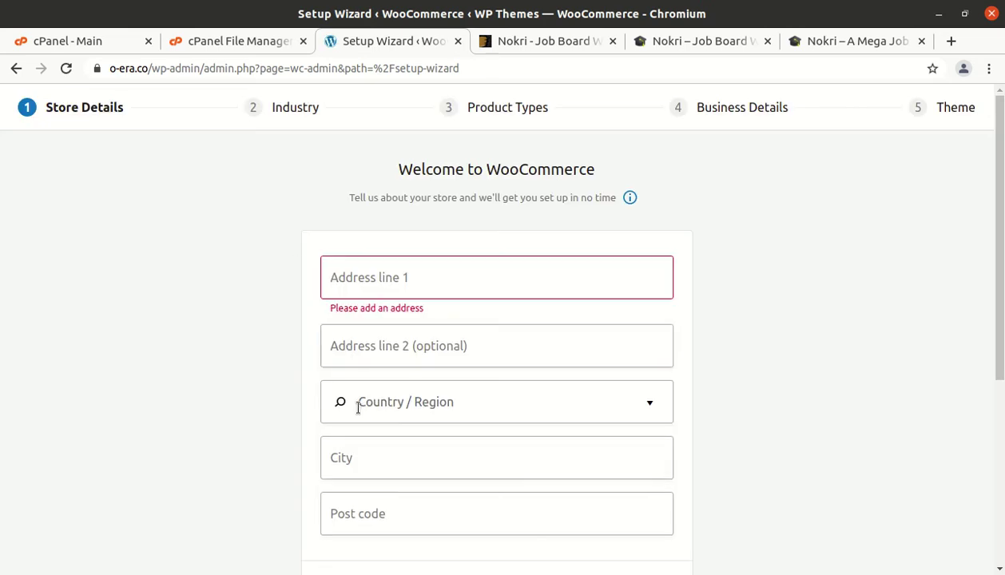
click(821, 443)
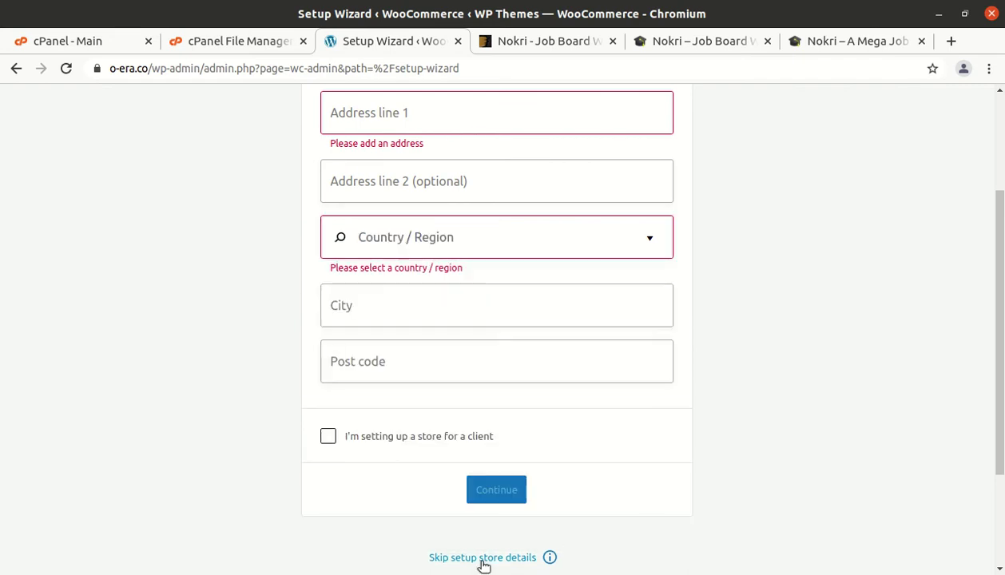
click(483, 559)
click(549, 368)
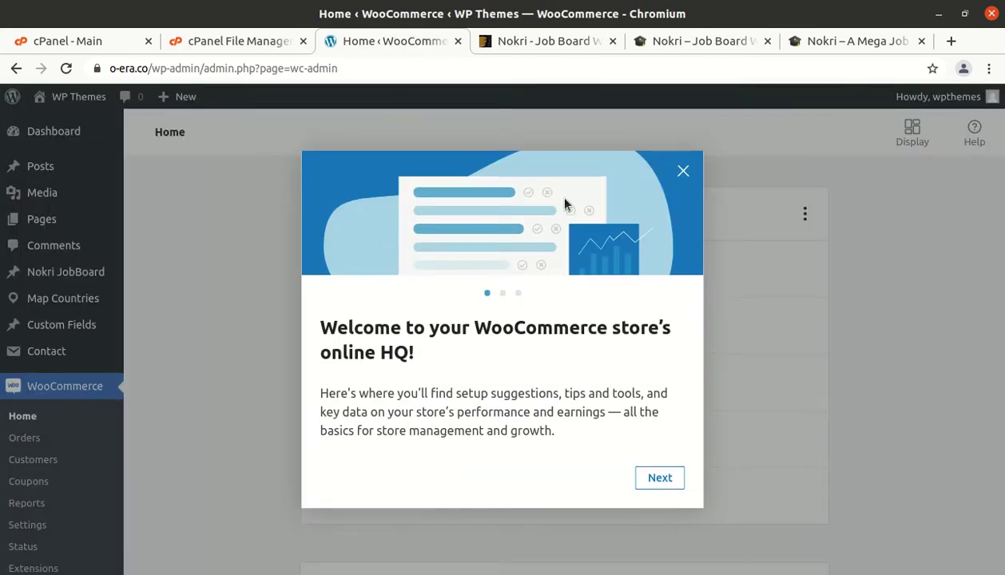
click(682, 171)
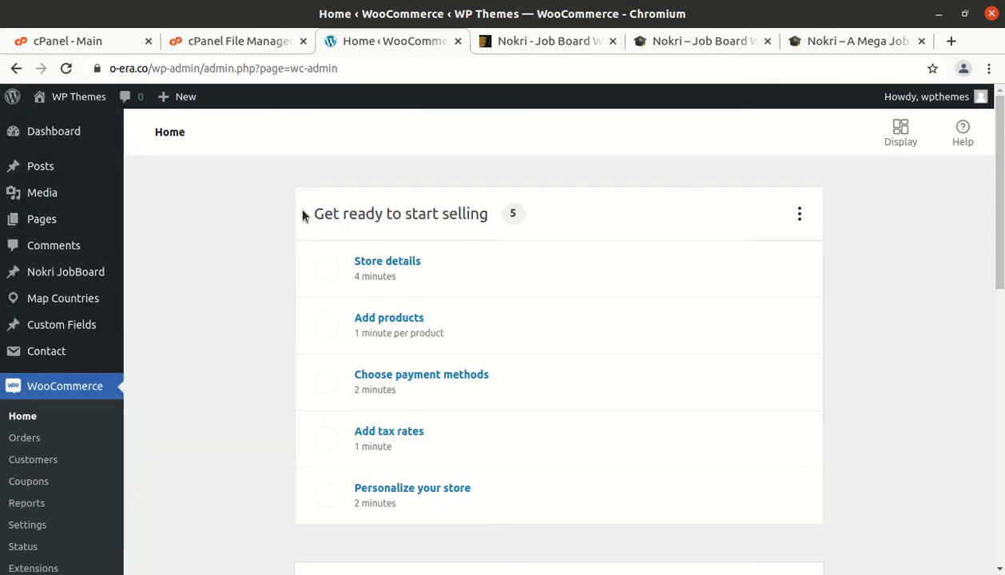
Step: Open the site's front page in a new tab and compare its layout with the Nokri demo websites
mouse_move(46, 101)
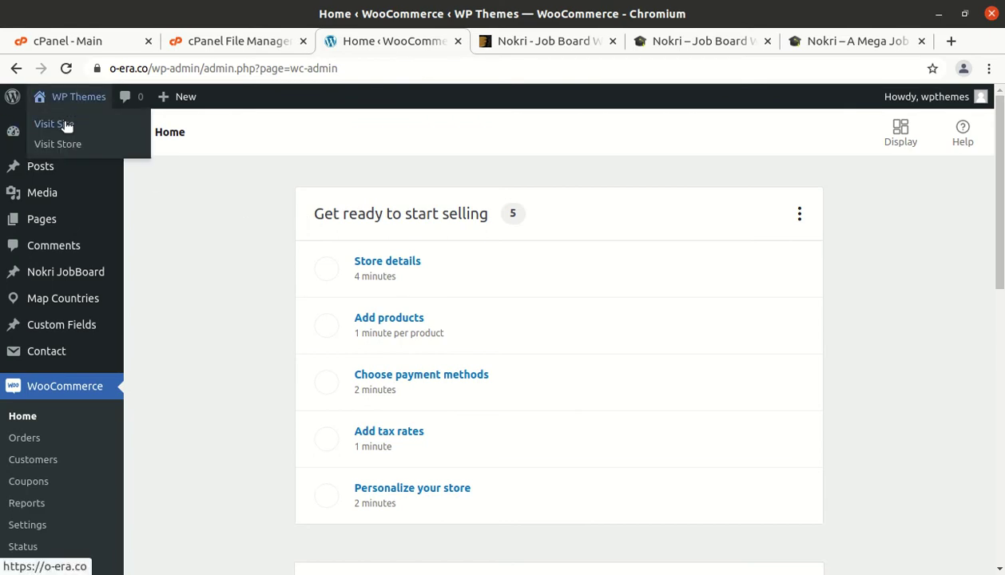
middle_click(68, 126)
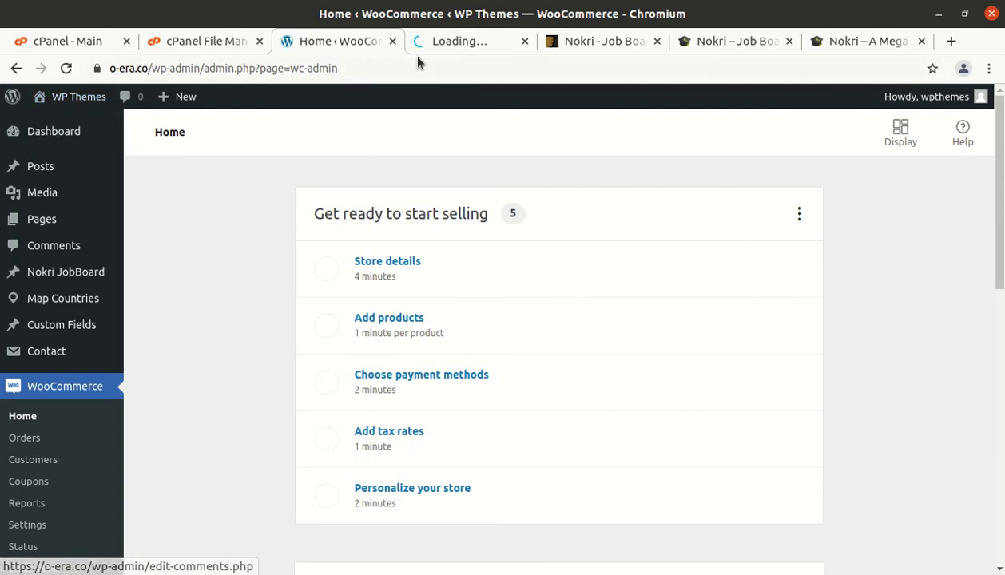
click(446, 45)
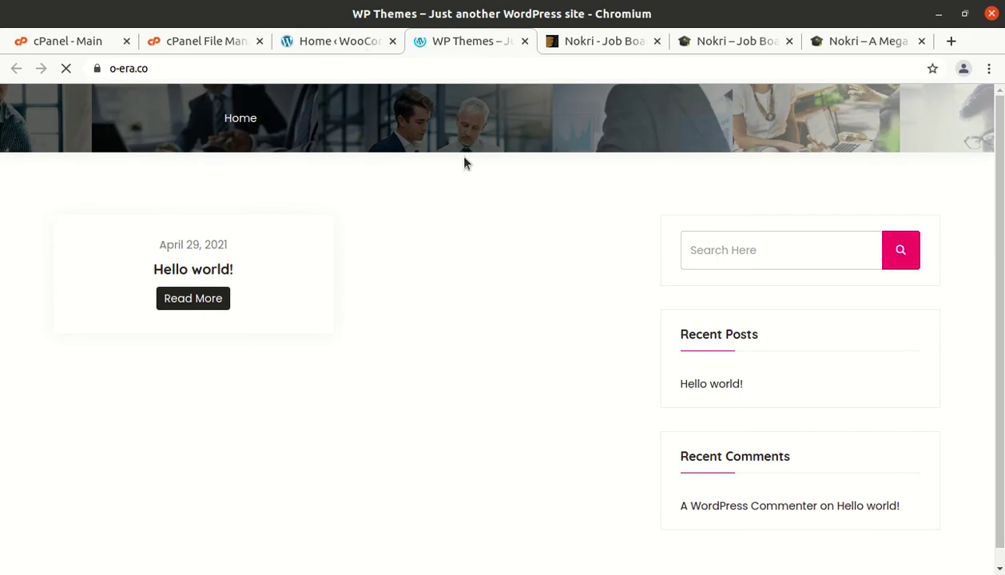
scroll(452, 318, down, 1)
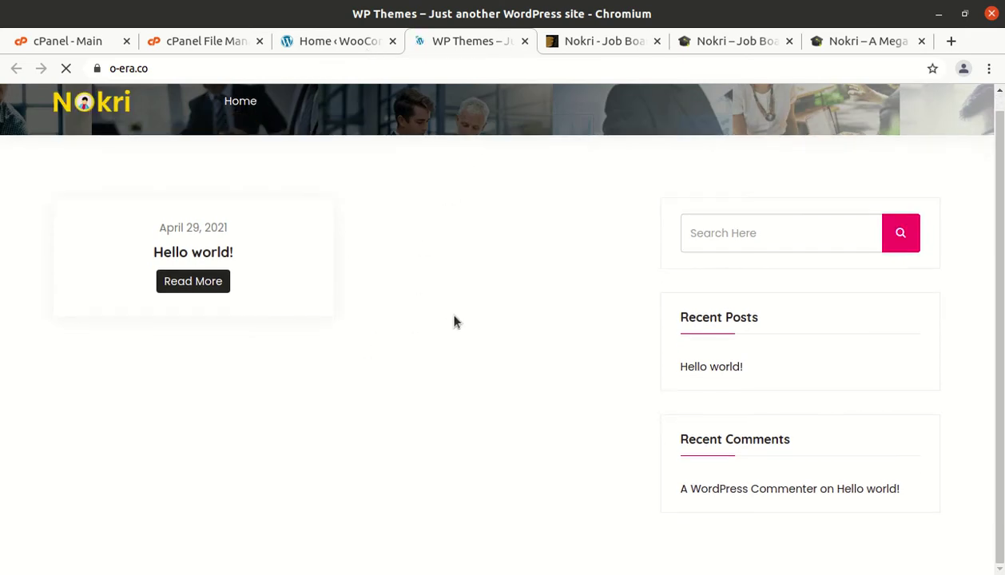
scroll(453, 321, up, 1)
scroll(453, 321, down, 1)
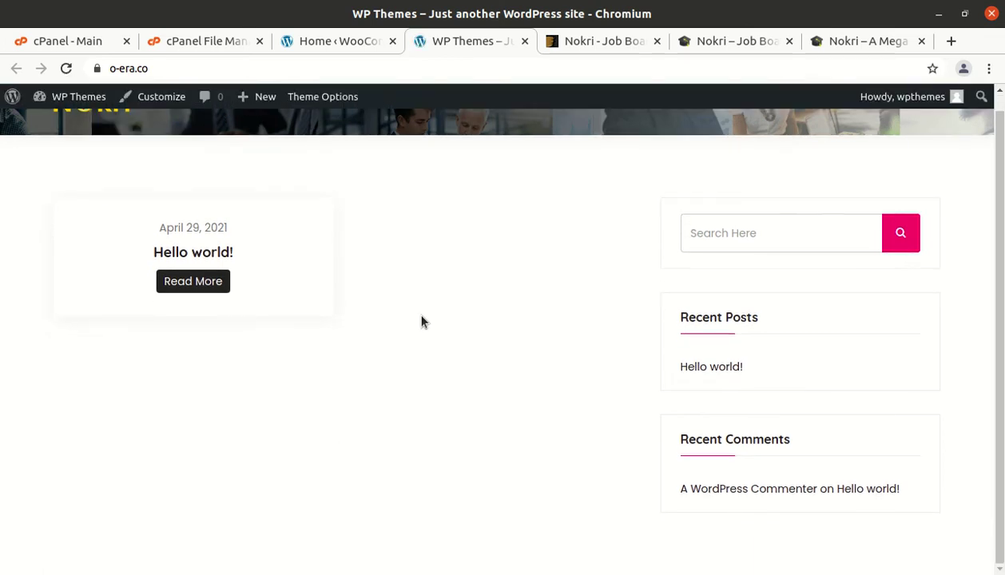
scroll(294, 381, up, 1)
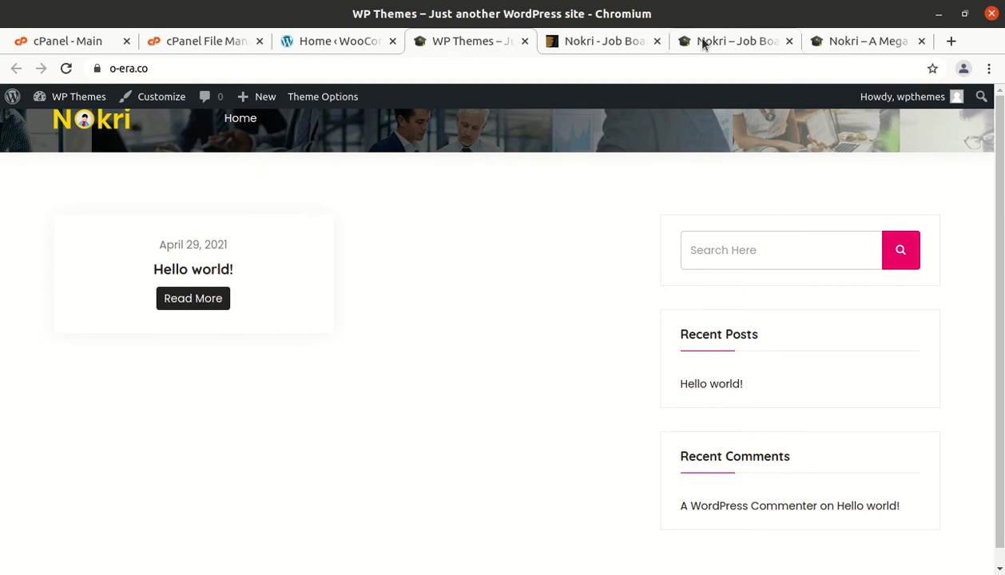
click(730, 41)
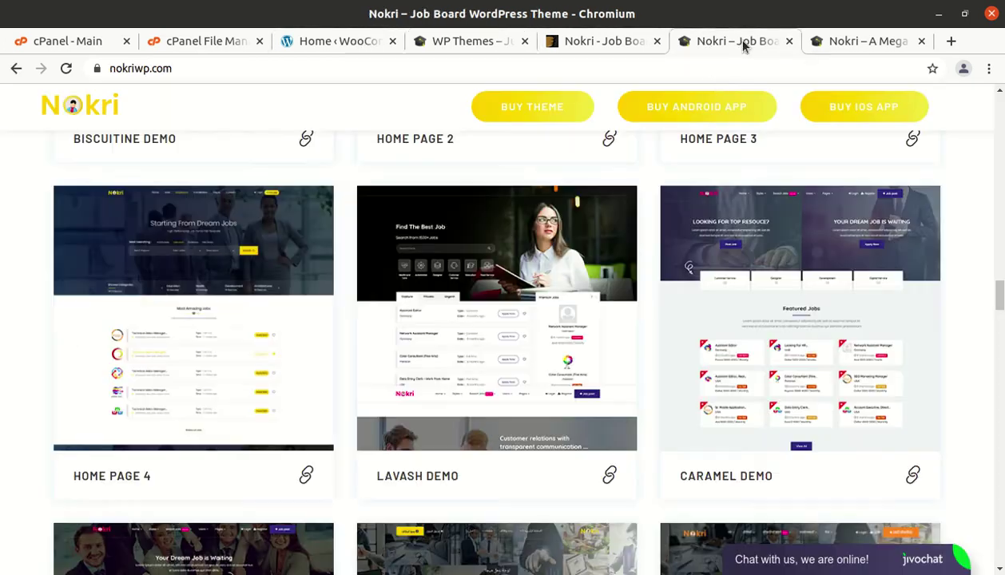
scroll(719, 239, up, 3)
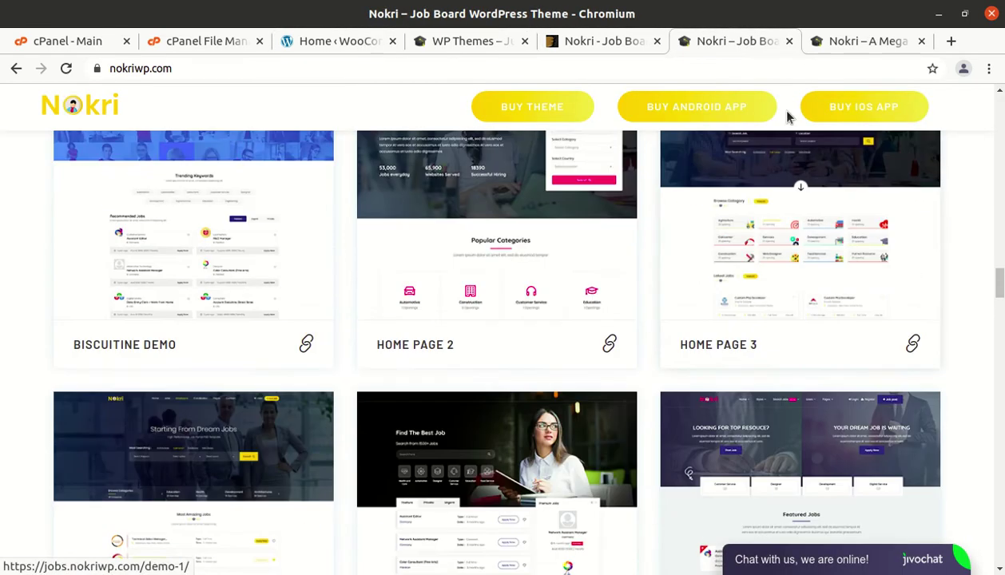
click(838, 40)
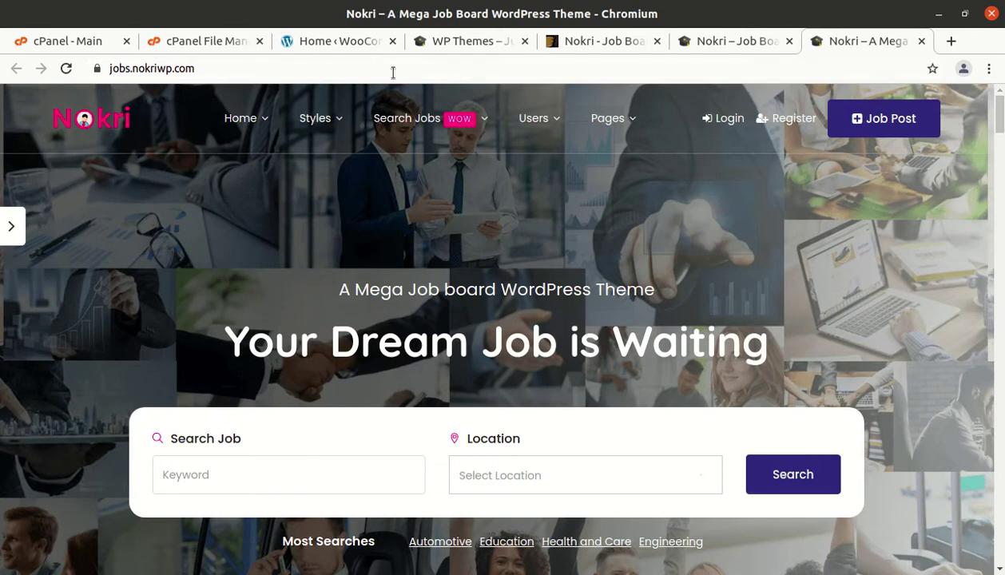
Step: Return to the WordPress dashboard, dismiss the AddToAny Sharing Settings notice and open the Import Demo Data page
click(346, 42)
scroll(94, 427, down, 4)
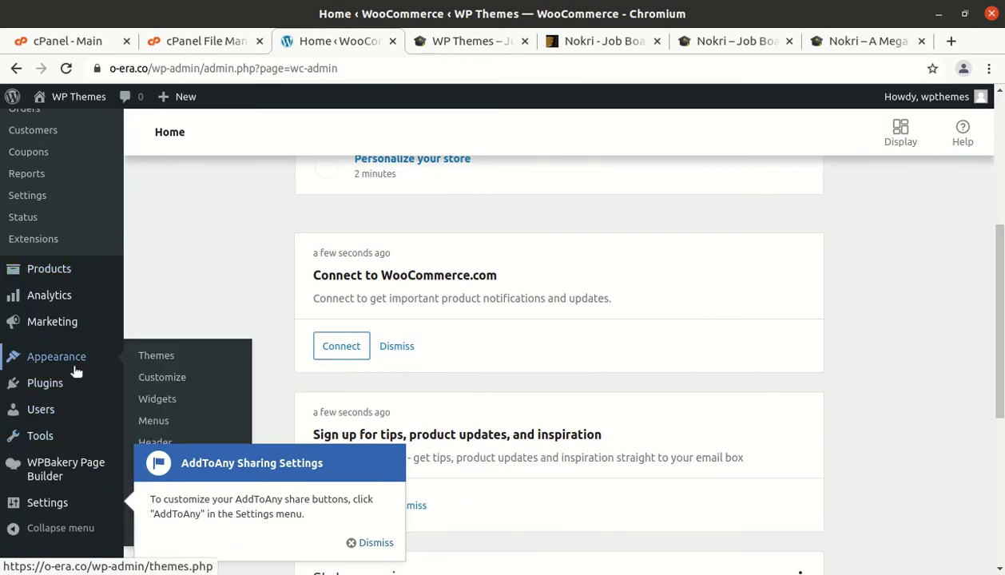
click(361, 544)
mouse_move(59, 363)
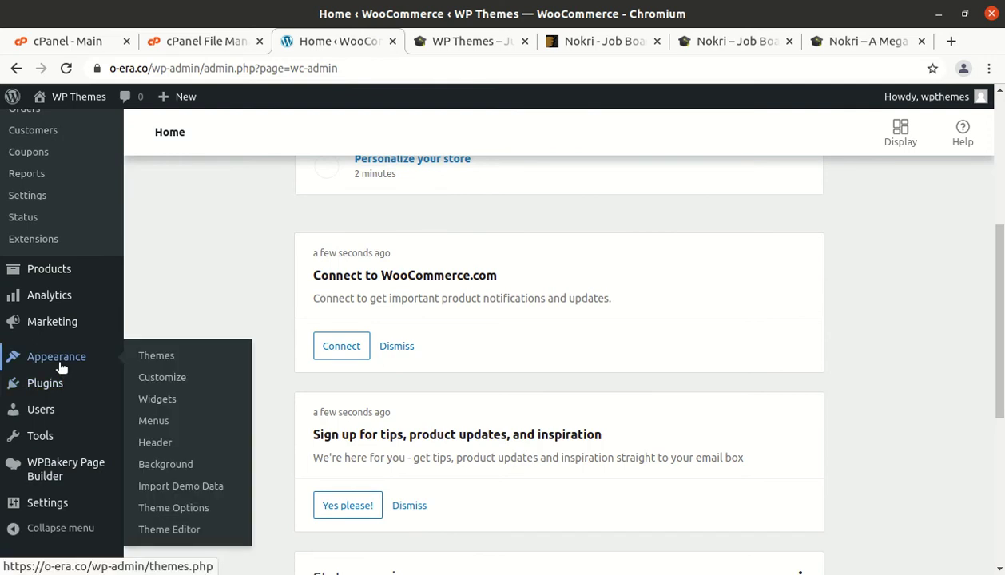
click(166, 493)
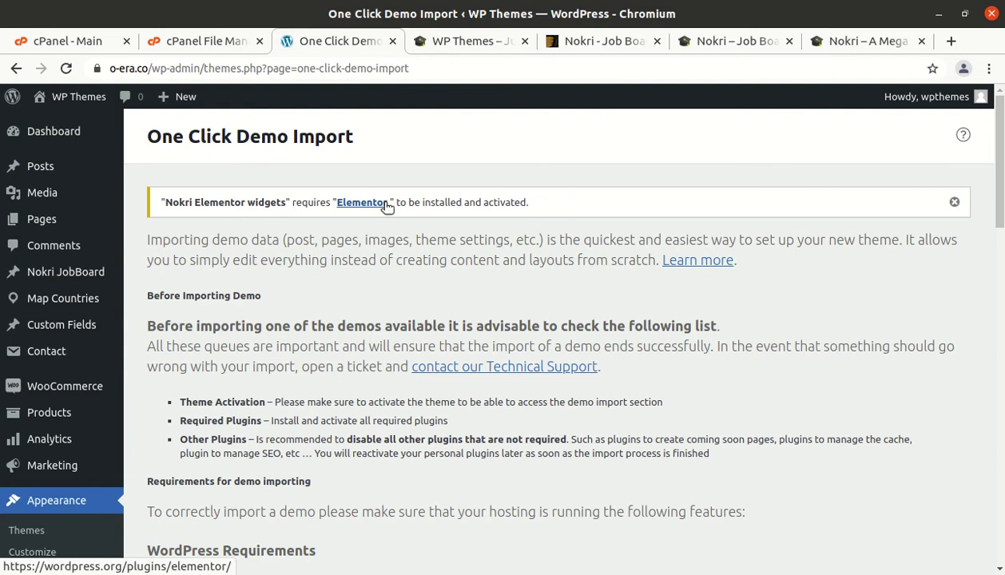
Step: Examine the One Click Demo Import requirements, the recommended PHP configuration limits and the available Nokri demos
scroll(531, 235, down, 2)
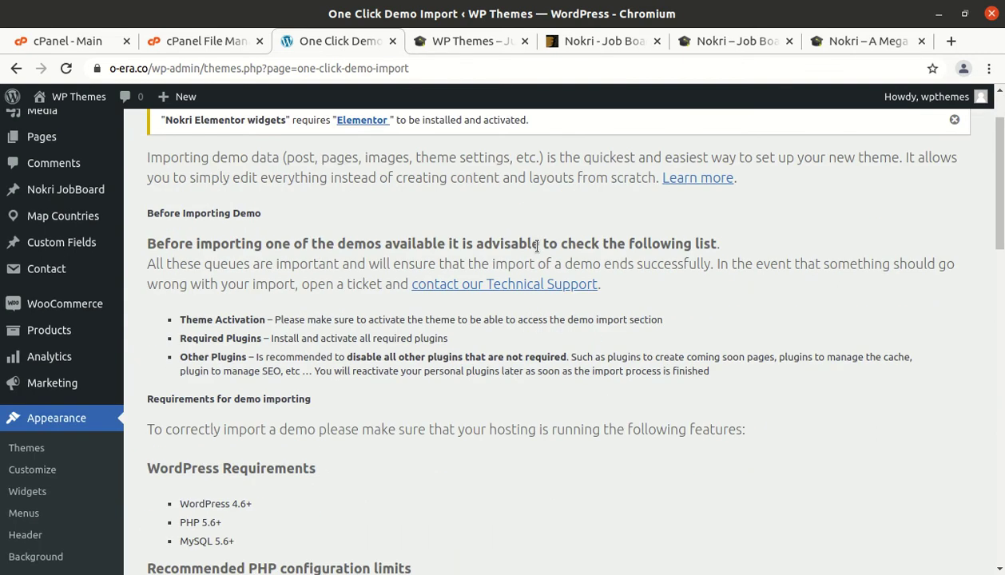
scroll(536, 248, down, 10)
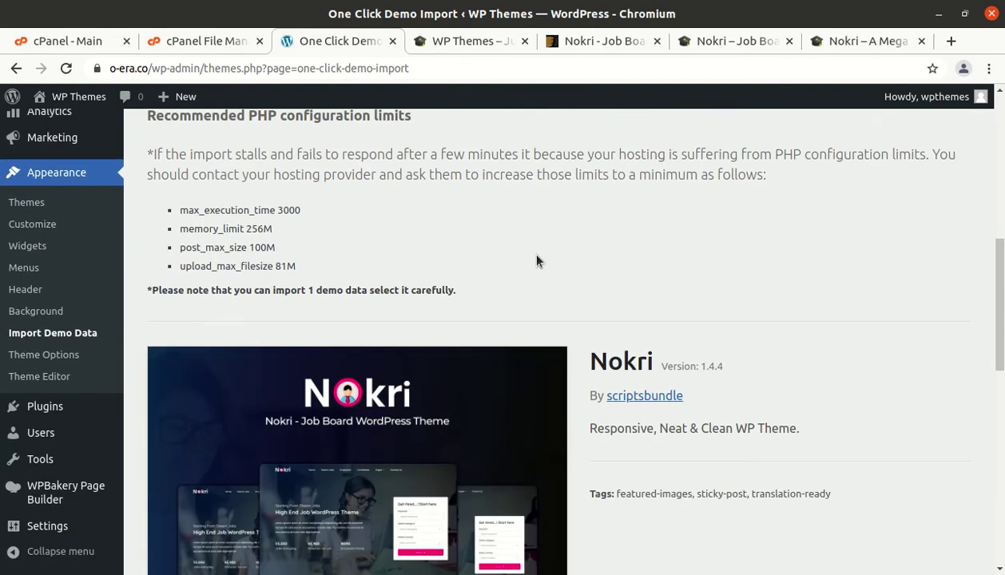
scroll(535, 264, down, 10)
mouse_move(491, 330)
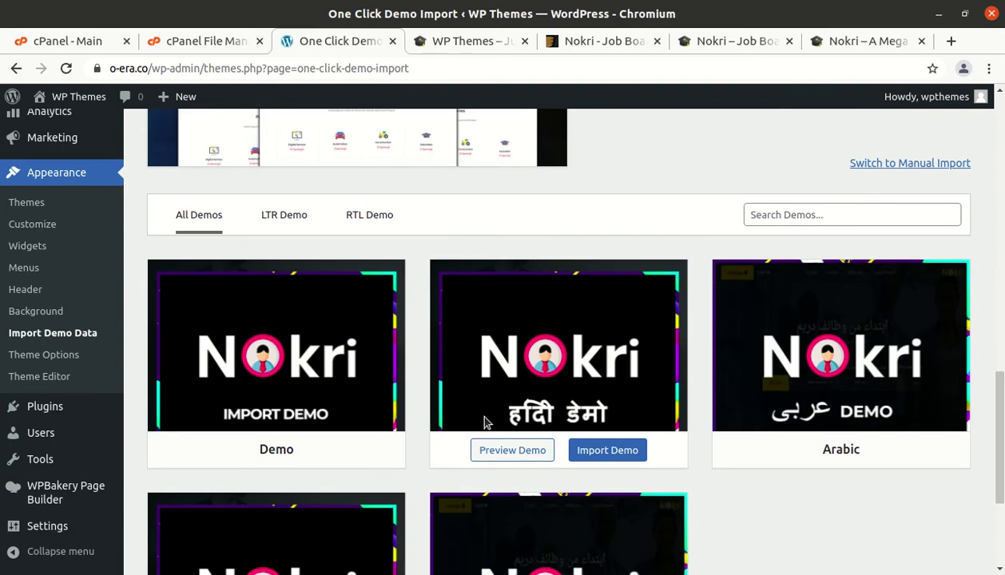
scroll(484, 422, up, 20)
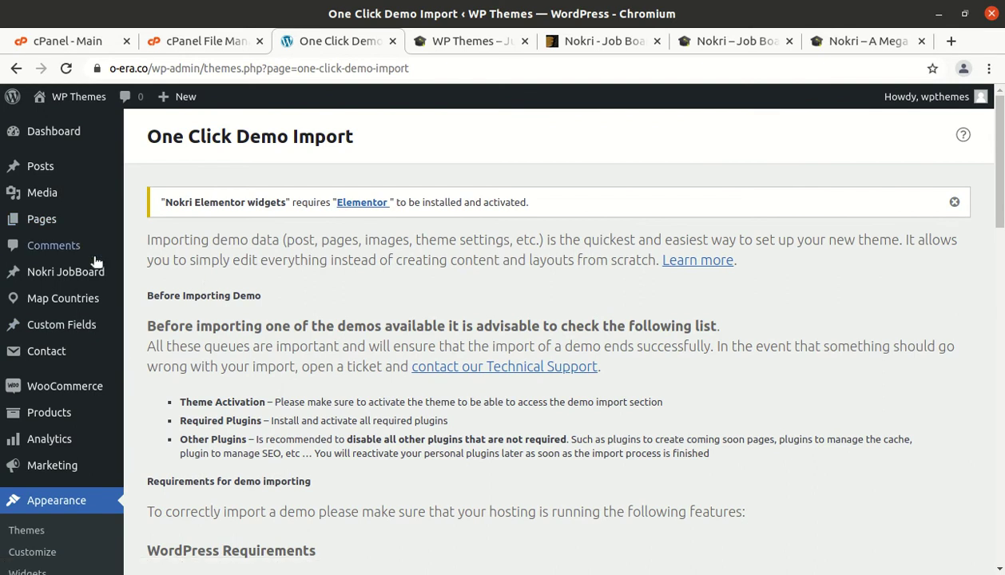
Step: Reread the pre-import checklist and WordPress requirements, and highlight the recommended PHP configuration limits
mouse_move(50, 412)
scroll(727, 340, down, 2)
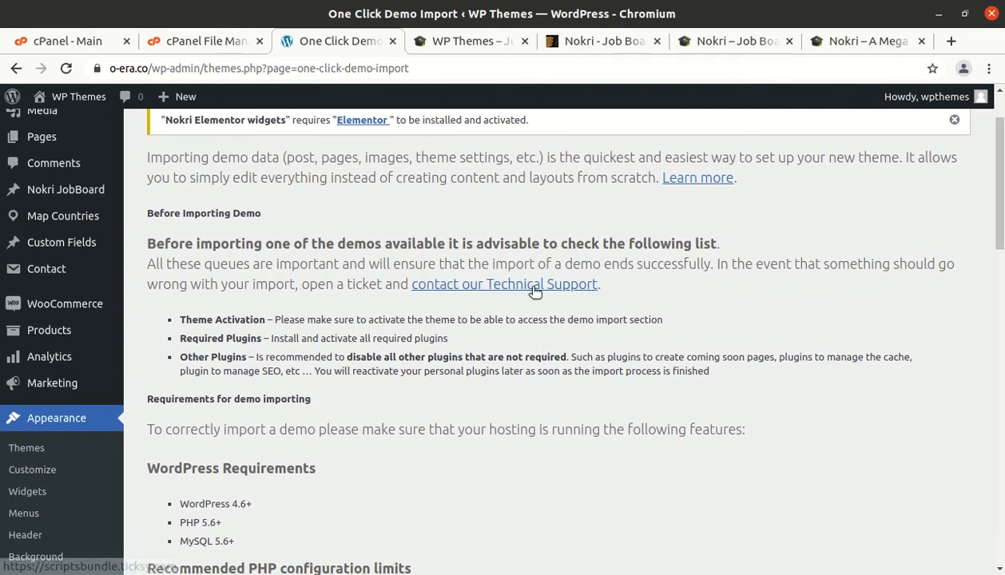
scroll(439, 348, down, 3)
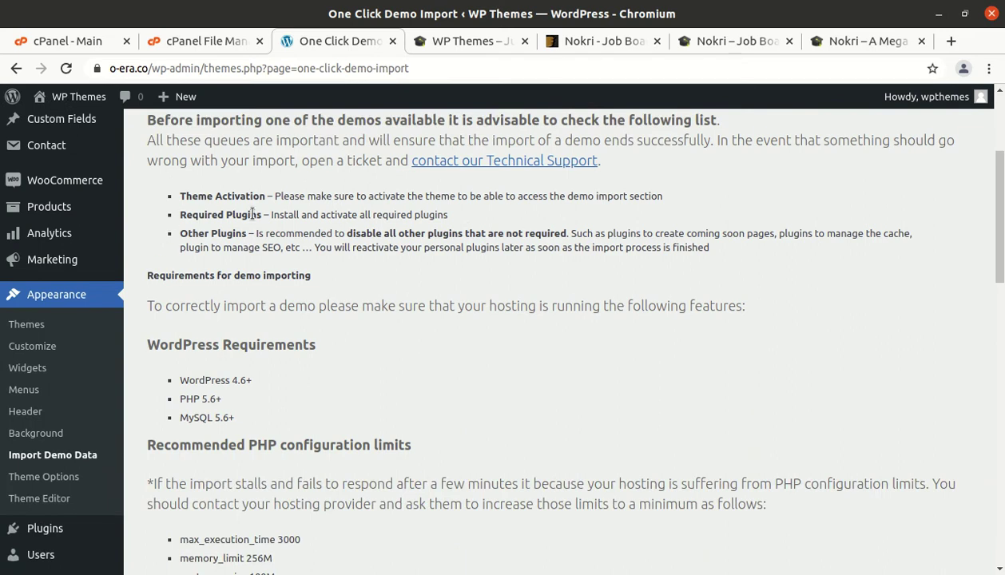
scroll(279, 313, down, 4)
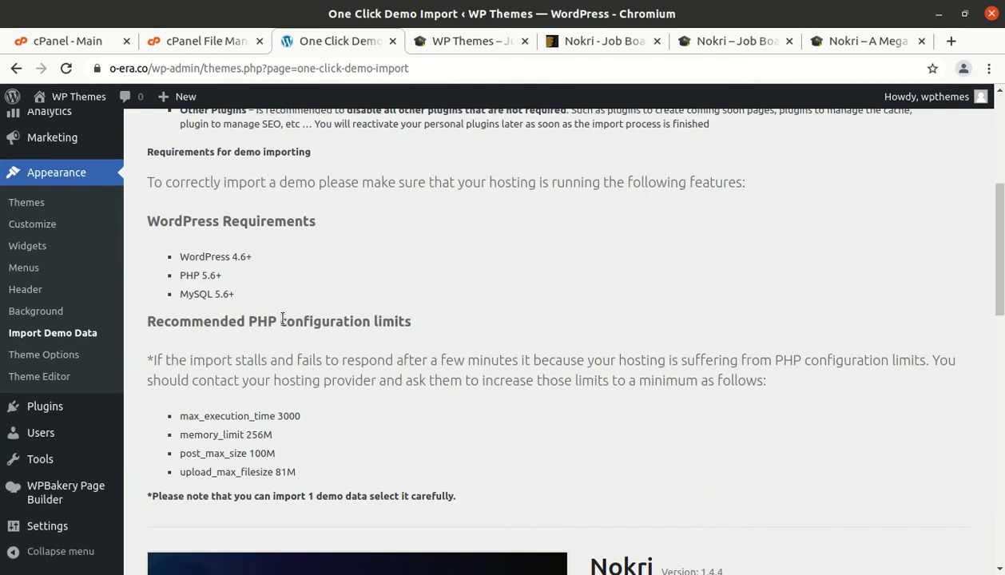
scroll(209, 421, down, 8)
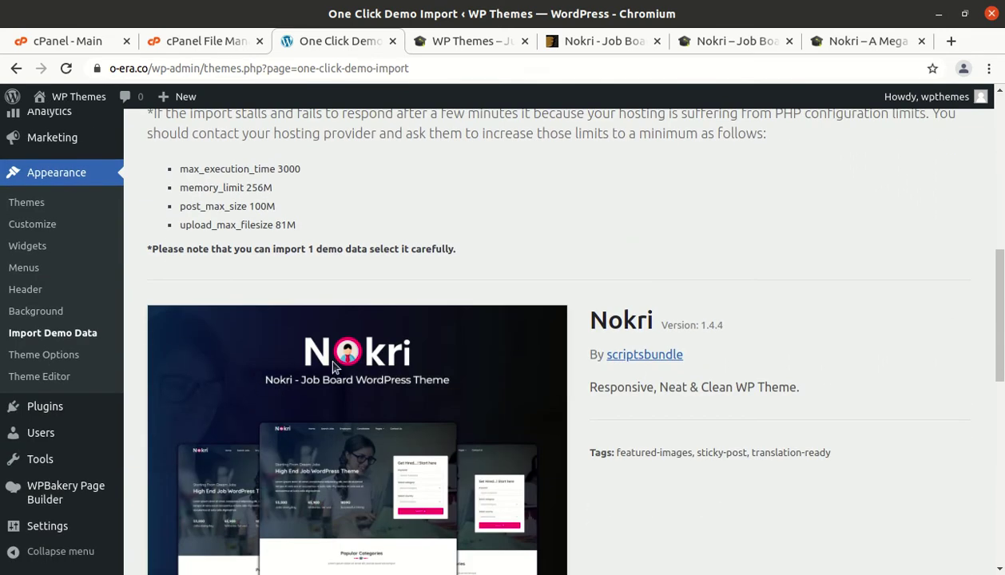
scroll(408, 380, up, 6)
drag(276, 331, 181, 293)
drag(297, 349, 183, 292)
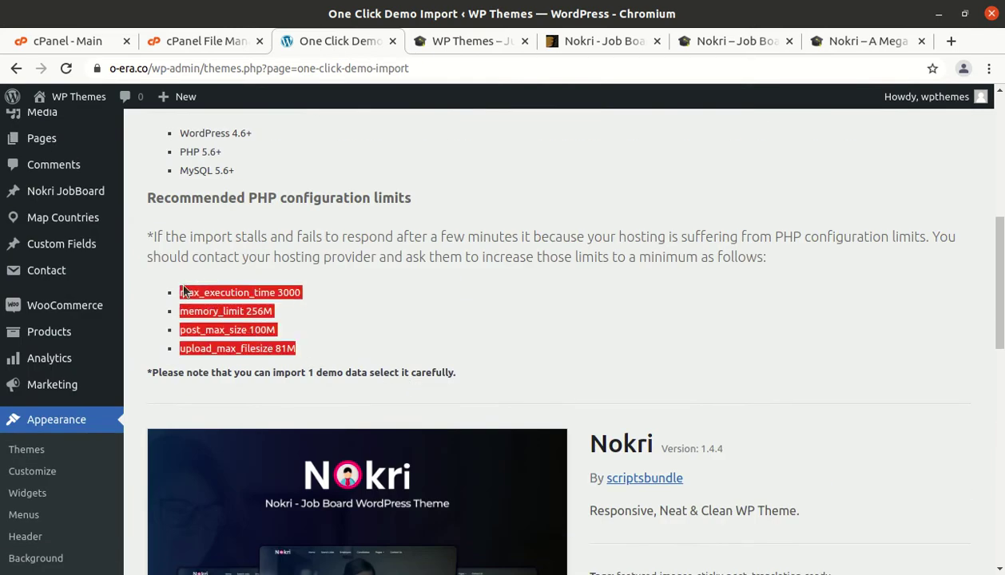
scroll(466, 431, up, 1)
Step: Look through the standard, Hindi, Arabic and Elementor demos available for import
scroll(466, 431, down, 10)
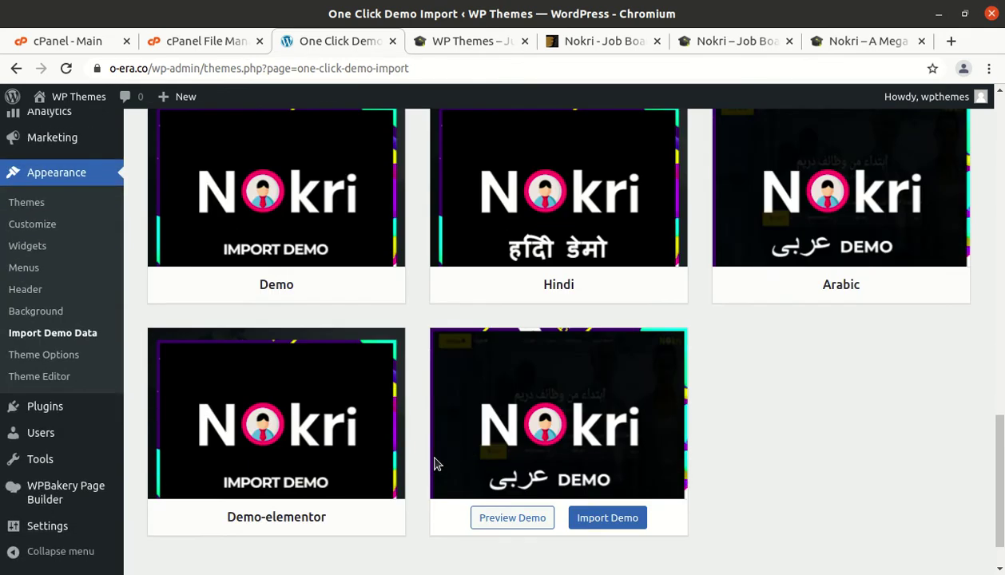
scroll(157, 534, up, 1)
scroll(157, 533, up, 1)
mouse_move(831, 405)
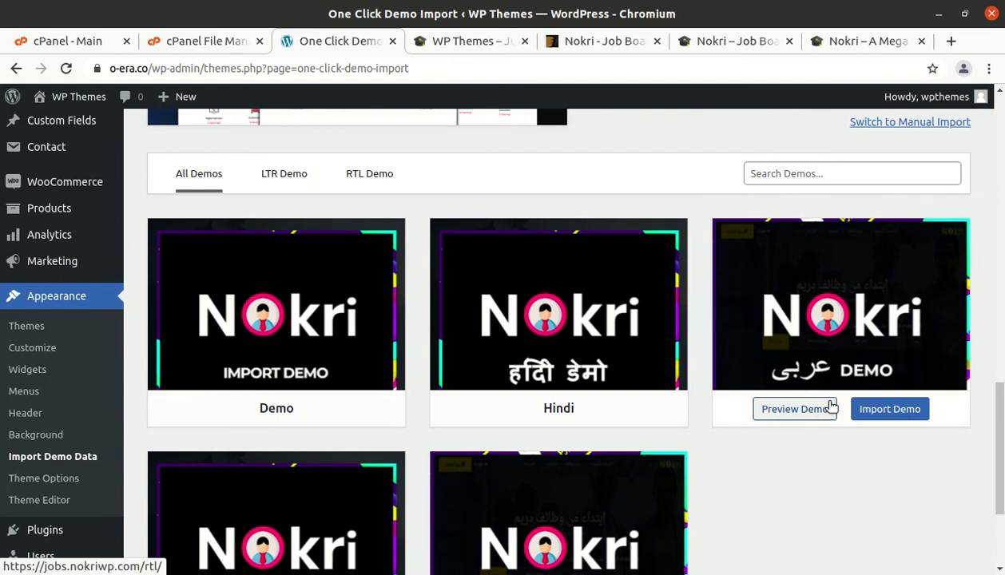
mouse_move(467, 370)
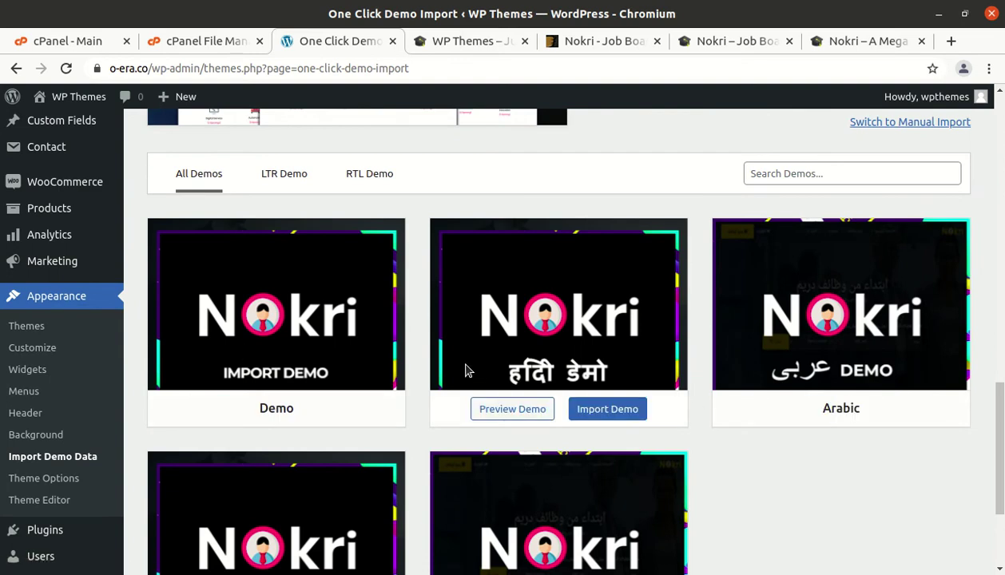
scroll(824, 360, down, 2)
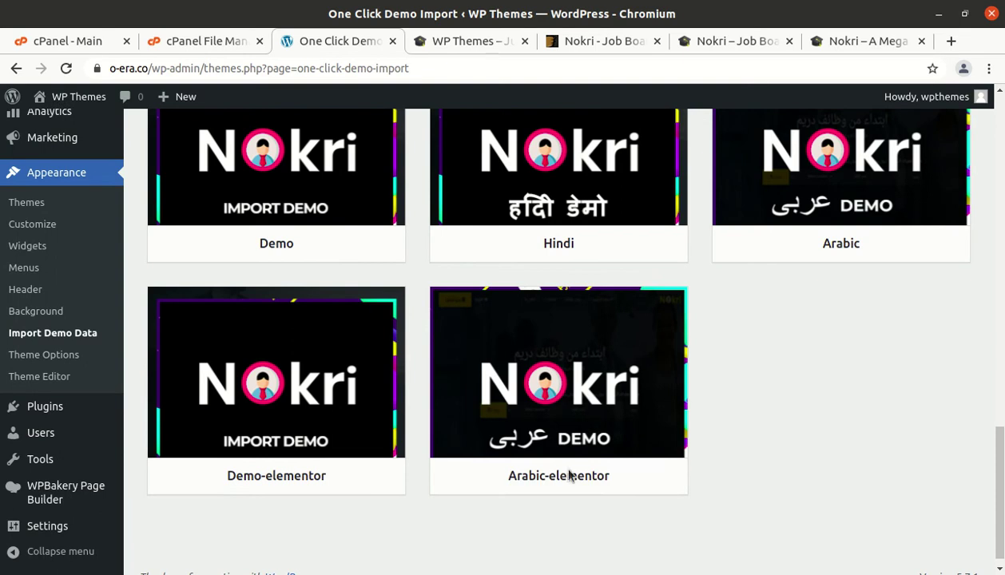
scroll(385, 368, up, 2)
scroll(389, 374, up, 1)
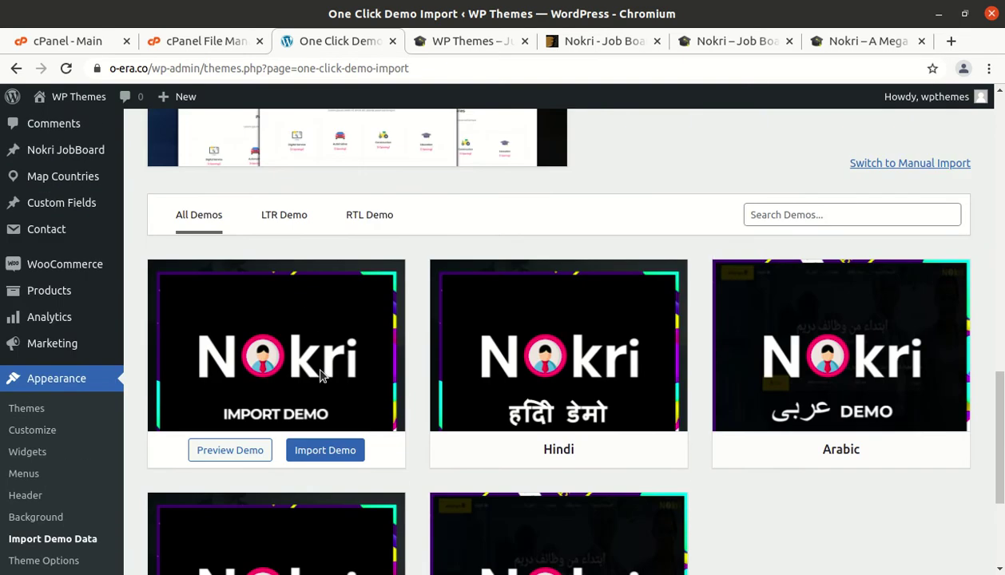
scroll(302, 354, up, 1)
scroll(302, 354, up, 15)
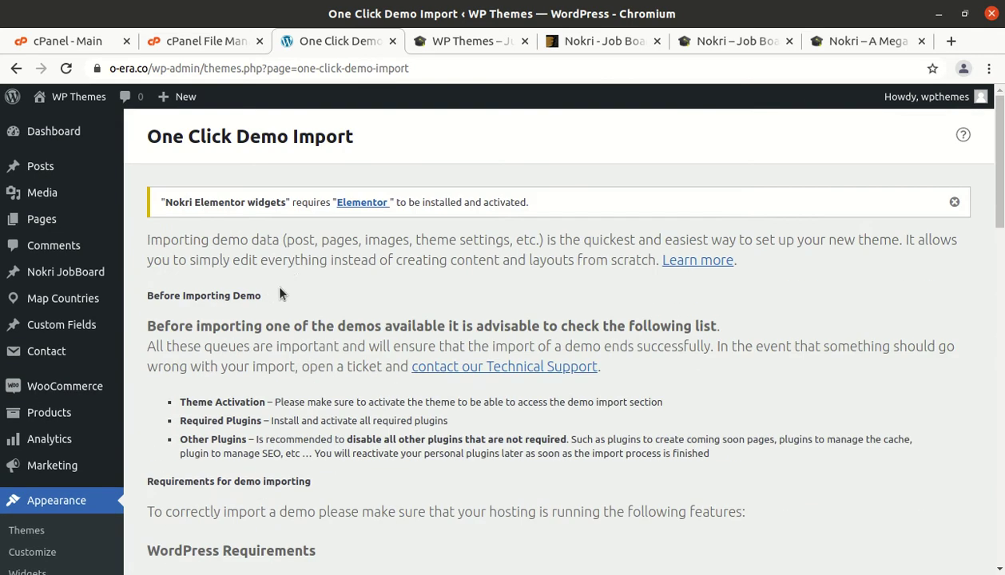
Step: Open the Installed Plugins page in a new tab and check which plugins are active
scroll(80, 438, down, 4)
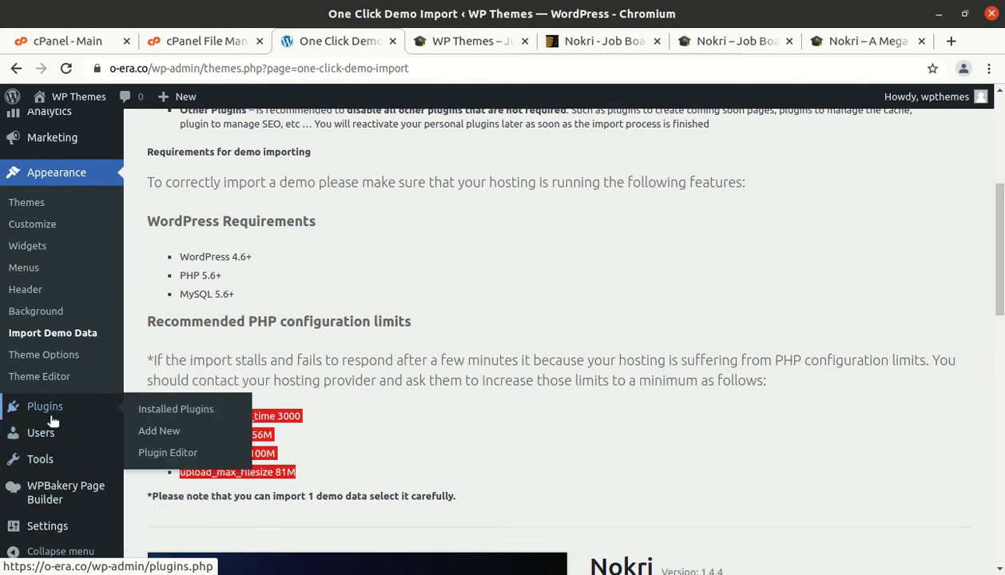
middle_click(148, 408)
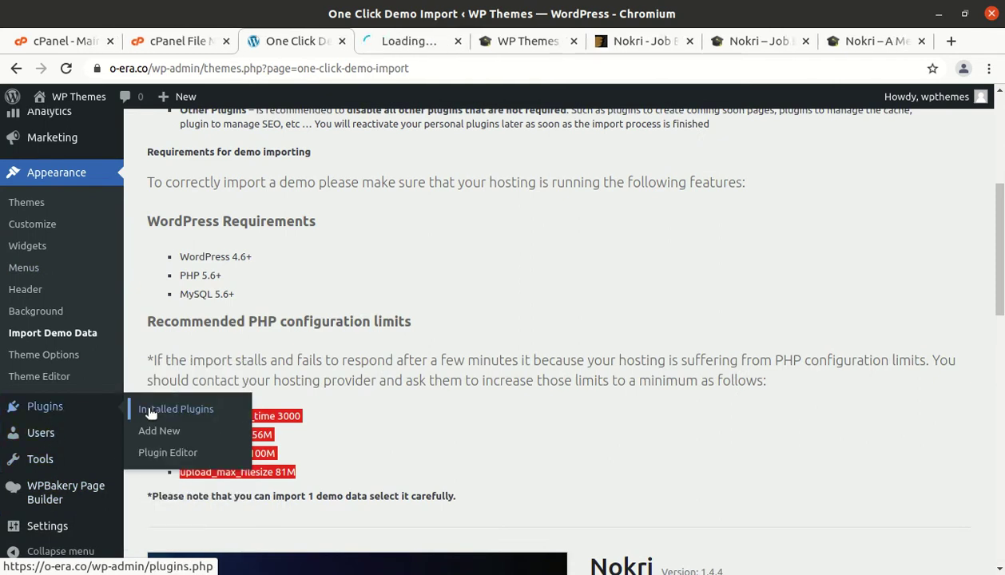
click(397, 41)
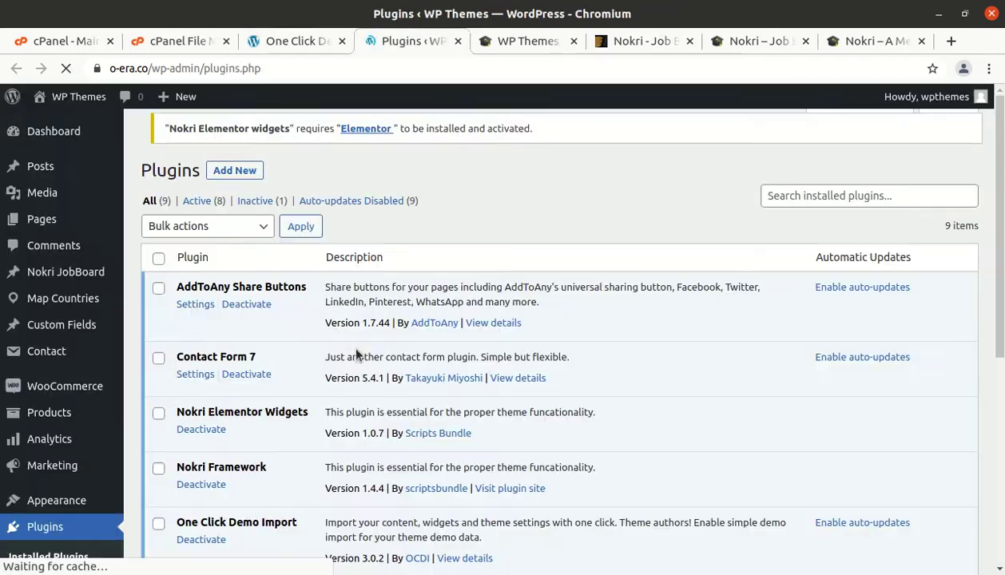
scroll(291, 401, down, 3)
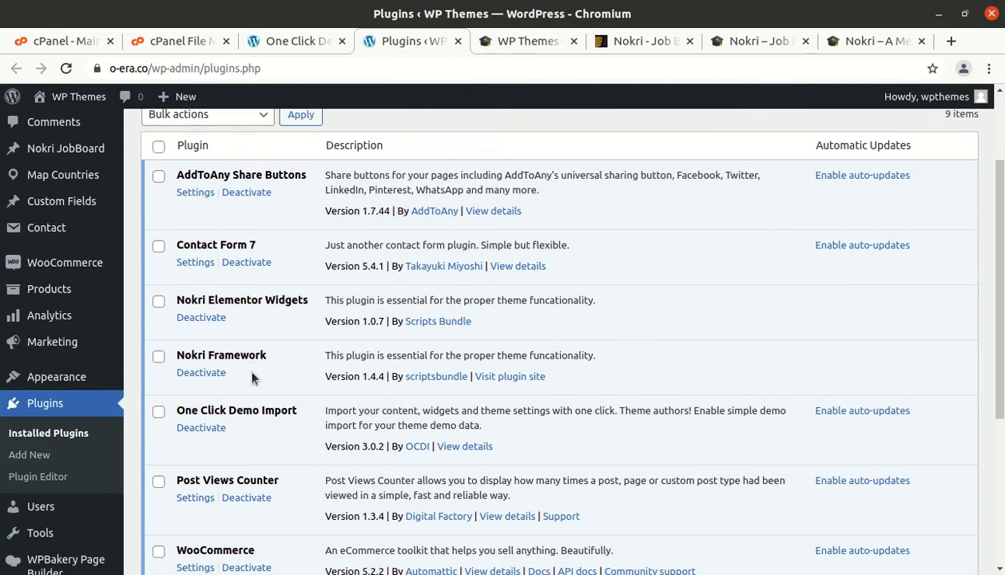
scroll(243, 409, down, 4)
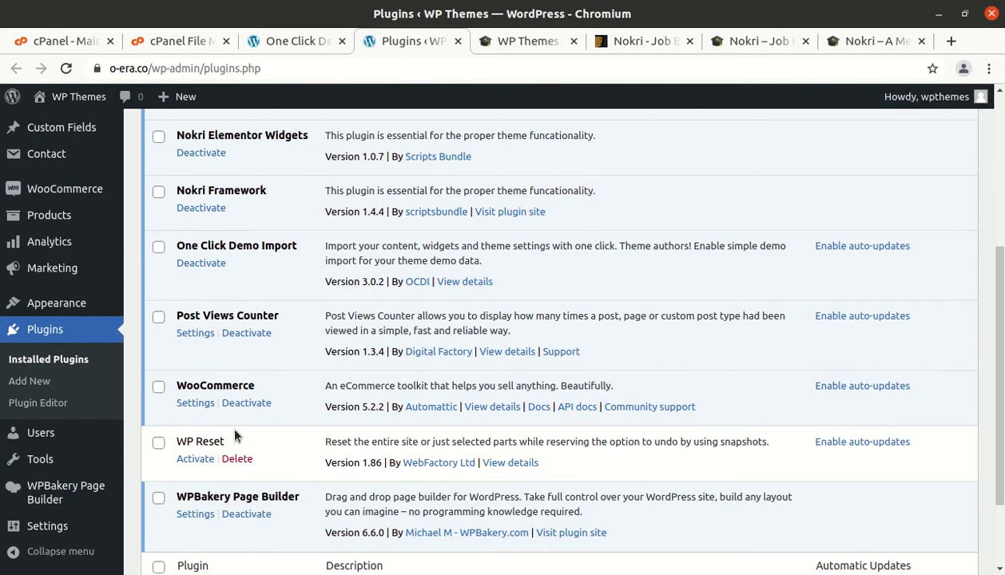
scroll(273, 520, down, 2)
scroll(214, 403, up, 5)
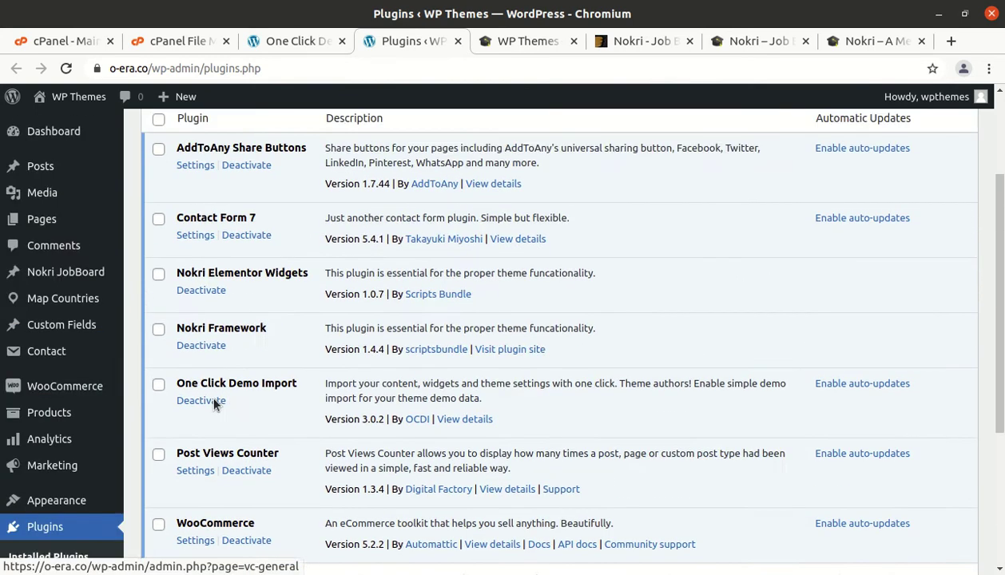
Step: Return to the One Click Demo Import page and check the Elementor notice against the import requirements
click(288, 48)
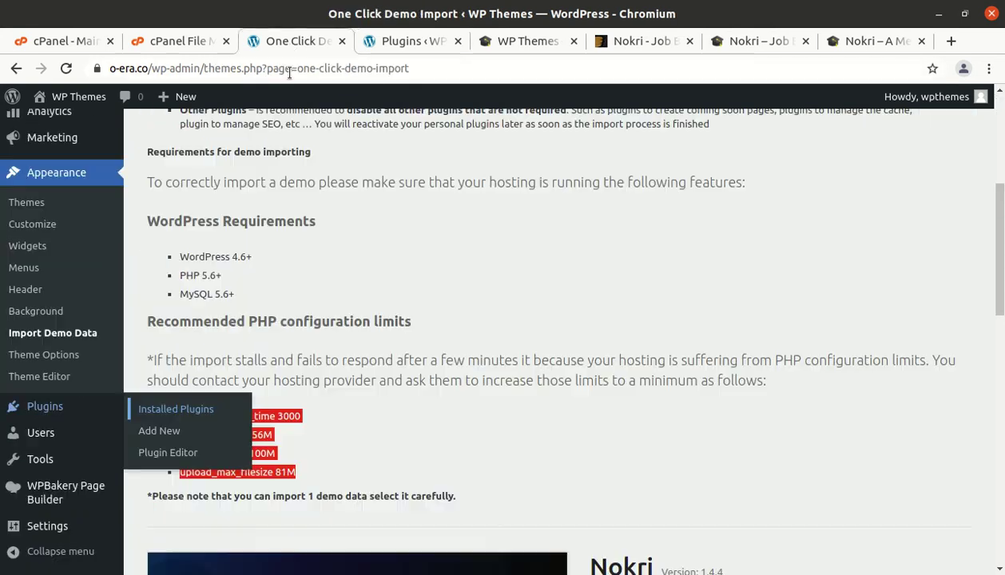
scroll(406, 355, up, 5)
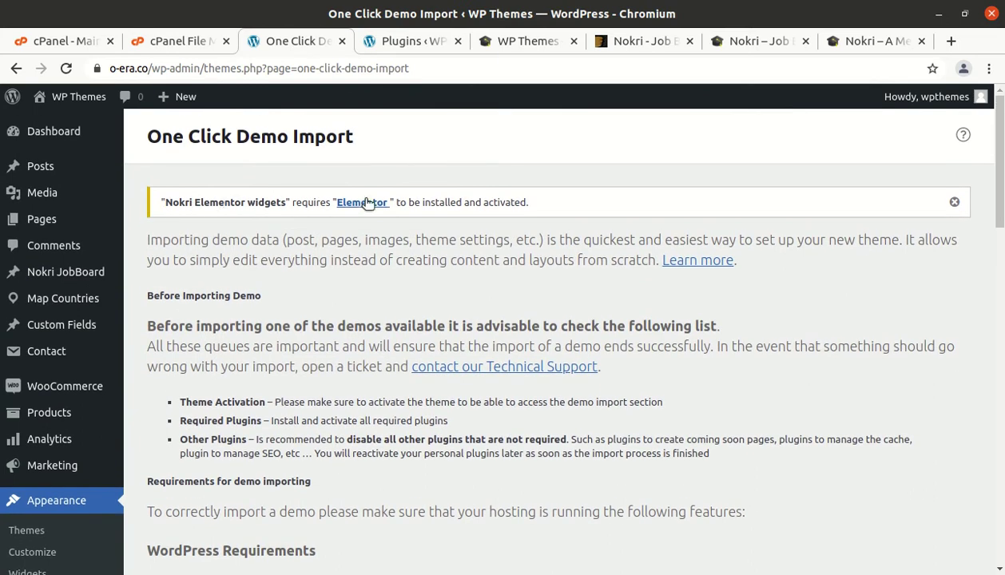
scroll(495, 268, down, 3)
scroll(500, 275, down, 4)
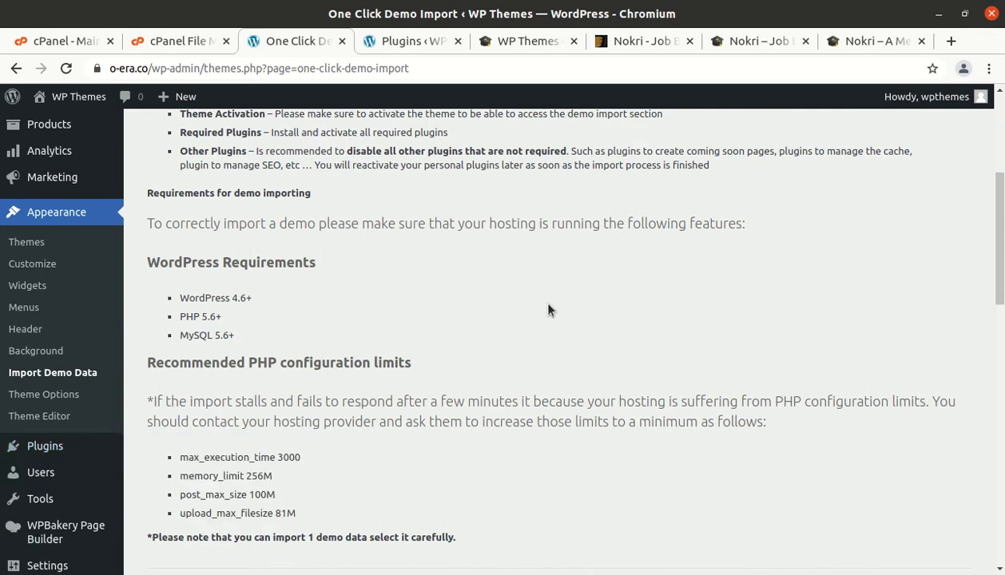
scroll(548, 310, up, 7)
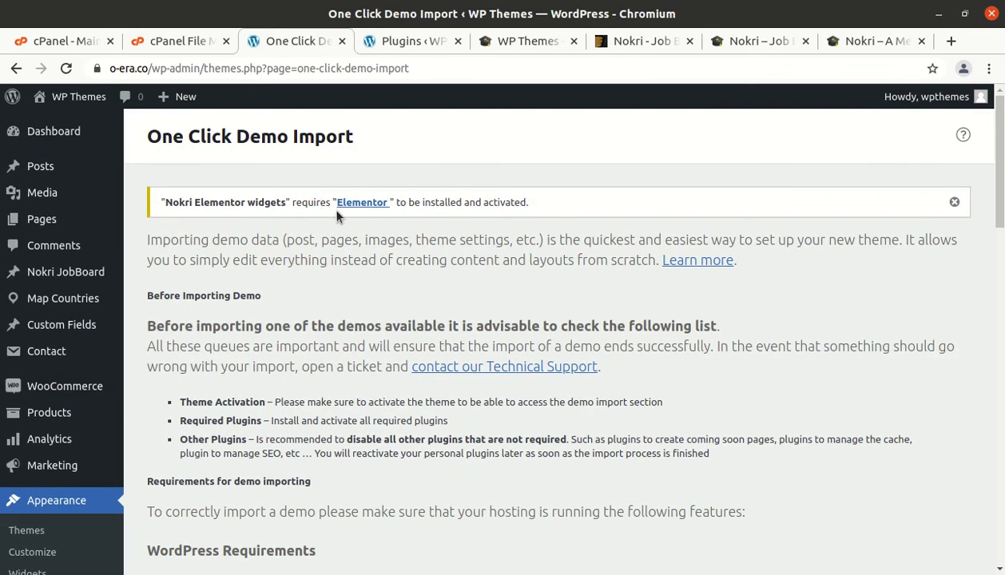
Step: Choose the standard Nokri demo named "Demo" for import
scroll(363, 289, down, 15)
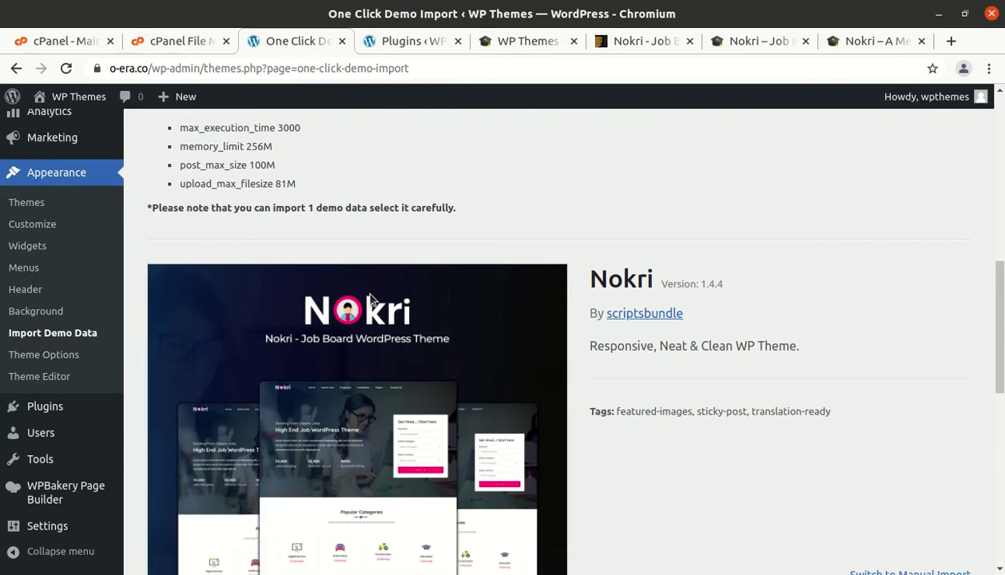
scroll(370, 295, down, 11)
mouse_move(256, 356)
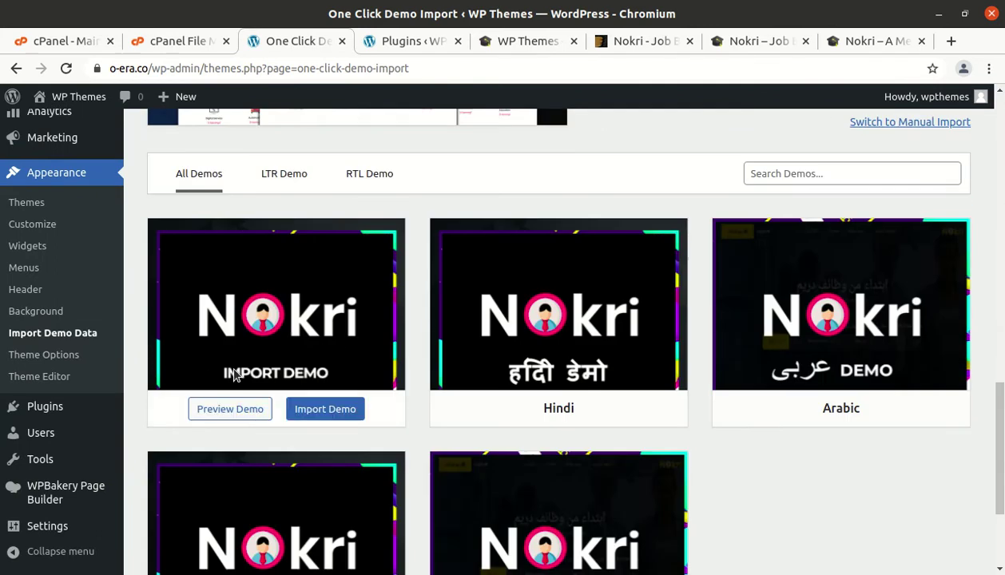
click(300, 413)
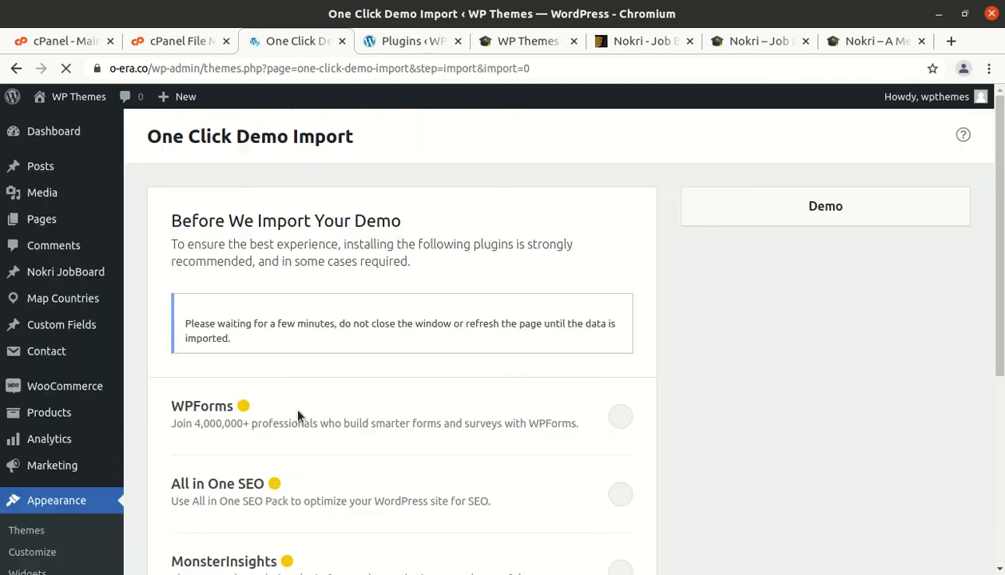
Step: Review the recommended plugins, leave WPForms, All in One SEO and MonsterInsights unselected, and run the demo import
scroll(299, 414, down, 5)
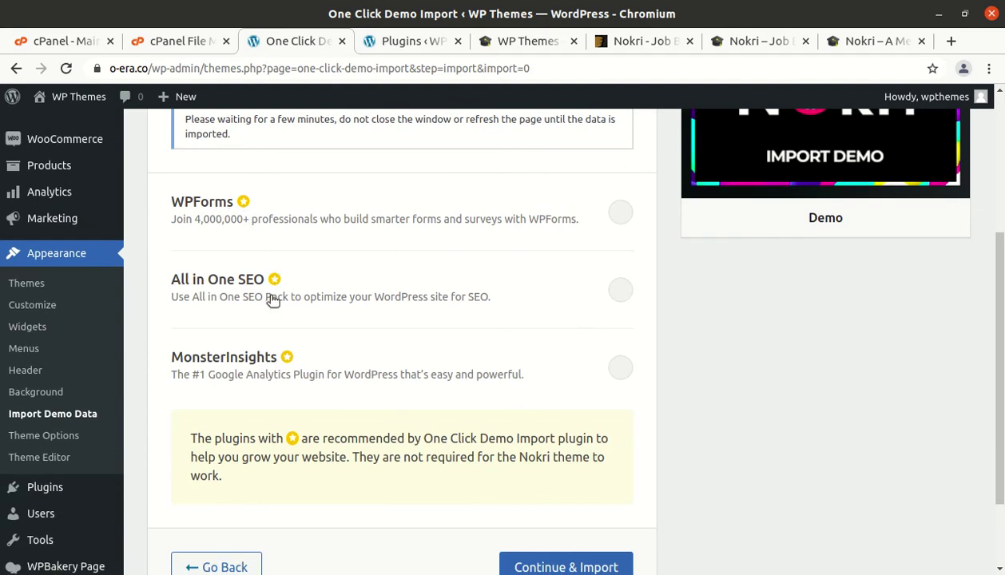
scroll(320, 304, down, 3)
scroll(355, 285, up, 5)
scroll(433, 285, down, 5)
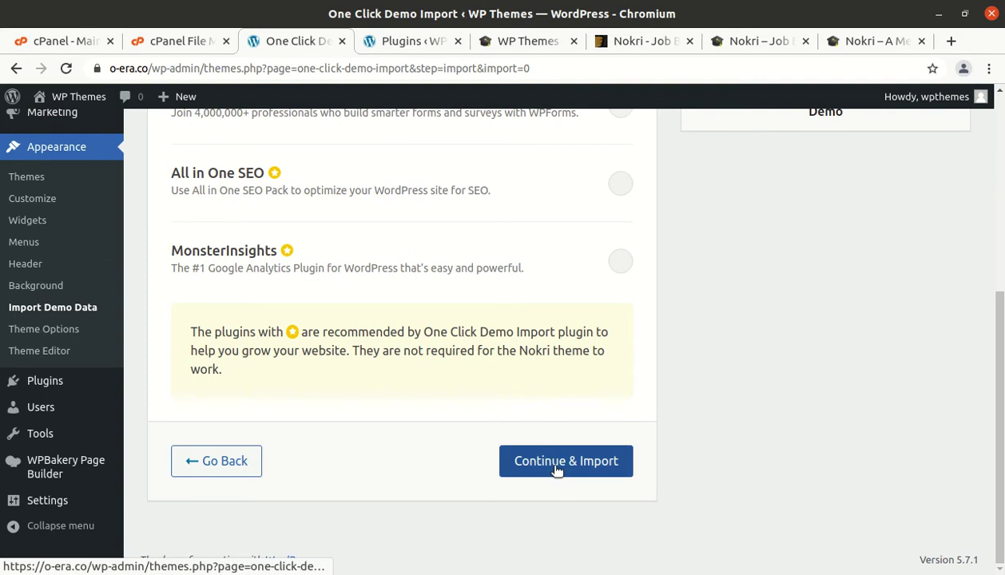
click(558, 471)
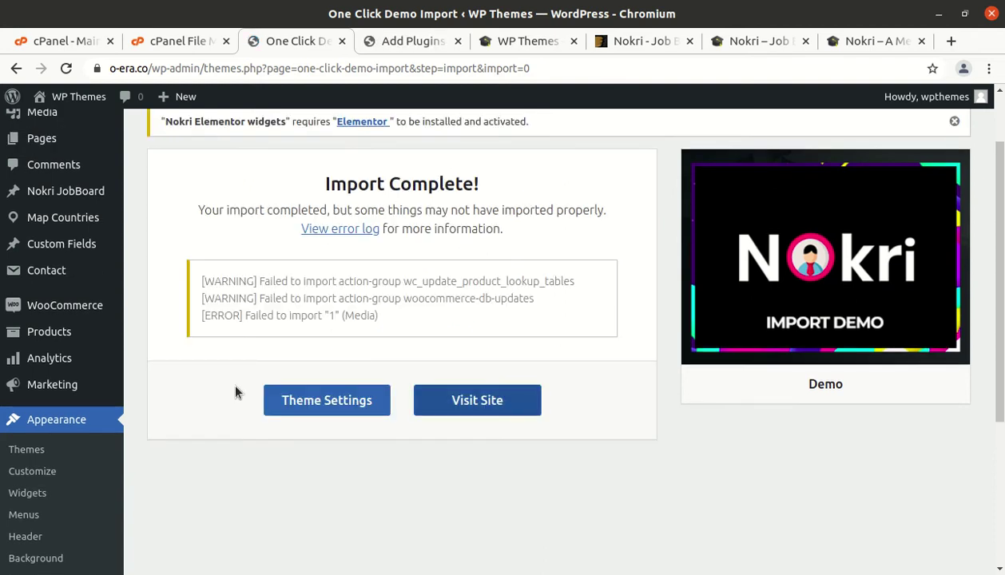
Step: Visit the site's front page from the import completion screen
scroll(359, 439, up, 2)
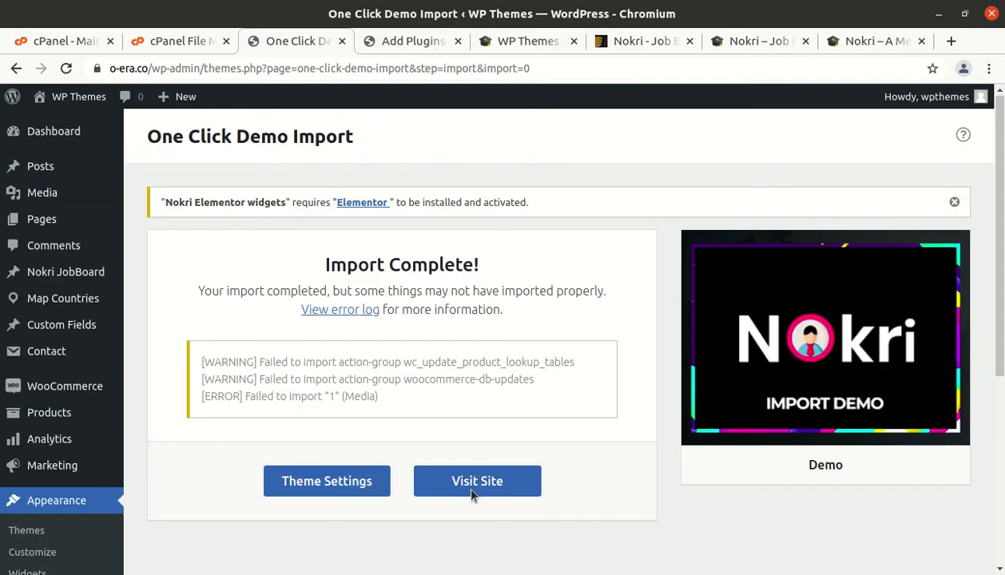
click(471, 492)
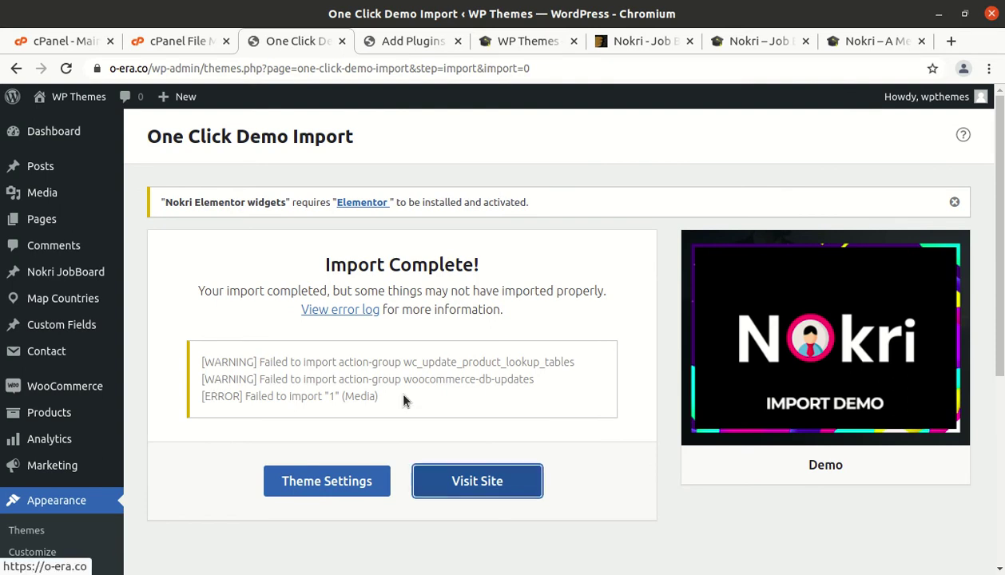
key(Return)
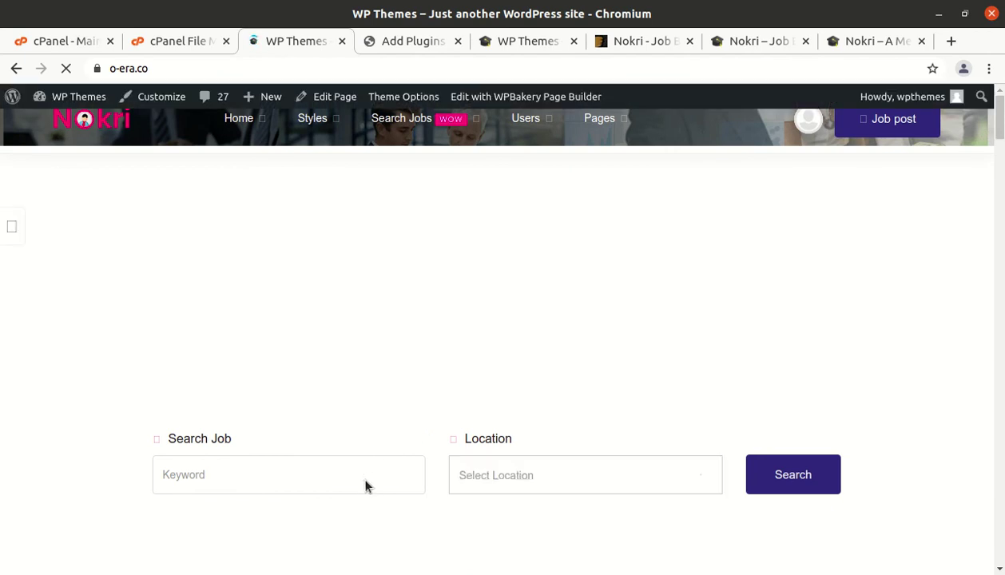
Step: Examine the front page's banner and job categories, and open the location choices in the job search
scroll(435, 424, down, 2)
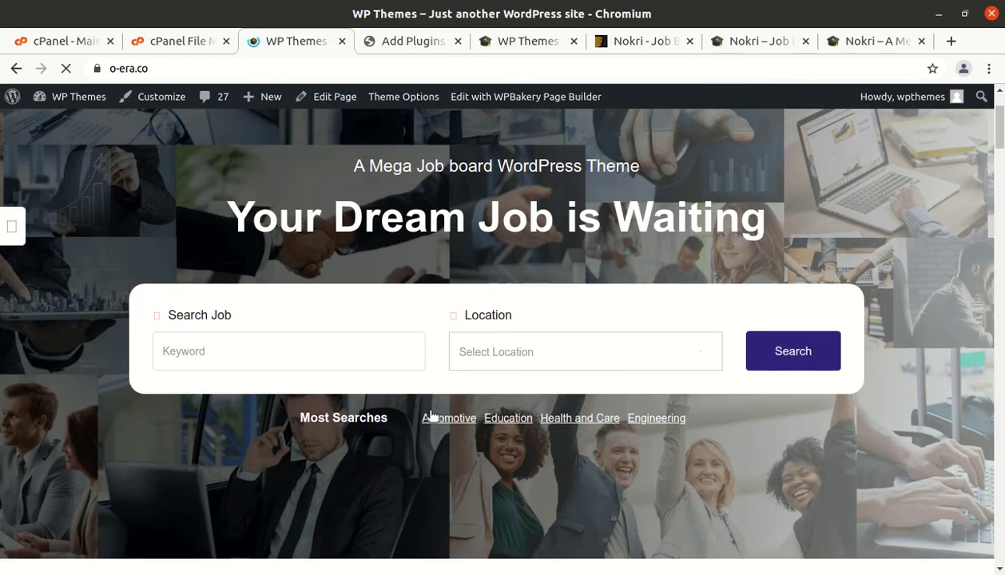
scroll(366, 344, down, 2)
scroll(365, 350, down, 2)
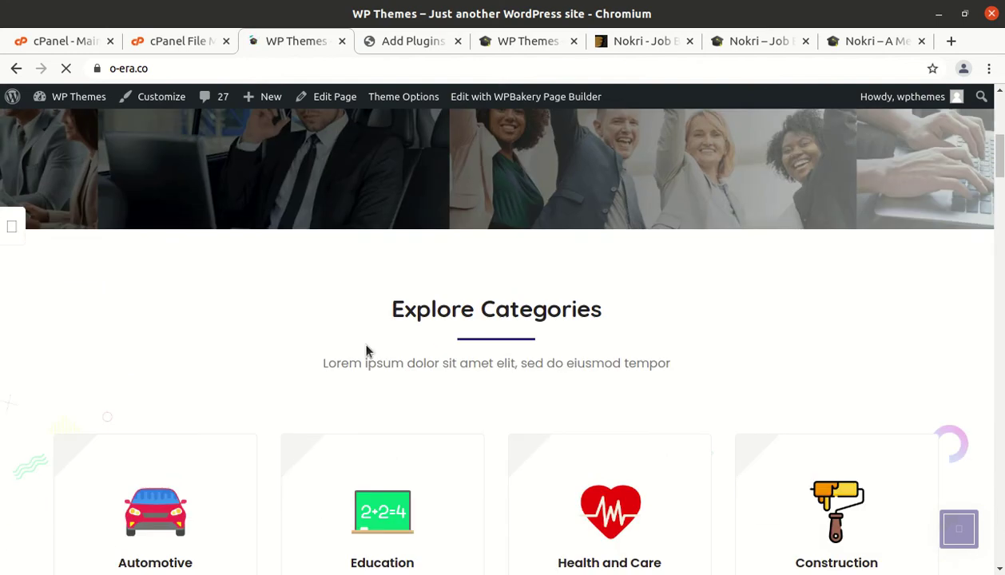
scroll(366, 350, down, 2)
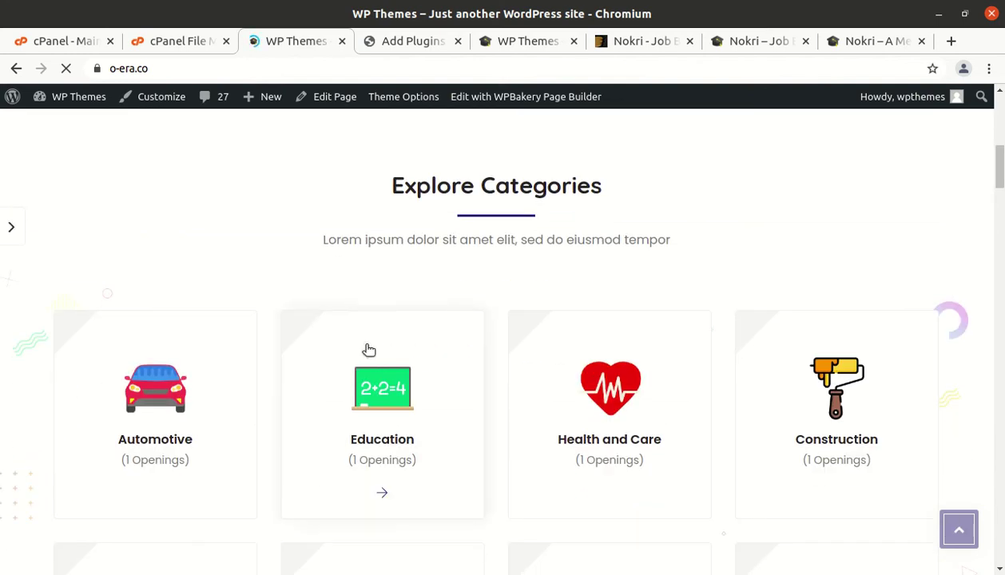
scroll(368, 350, down, 2)
scroll(366, 349, up, 7)
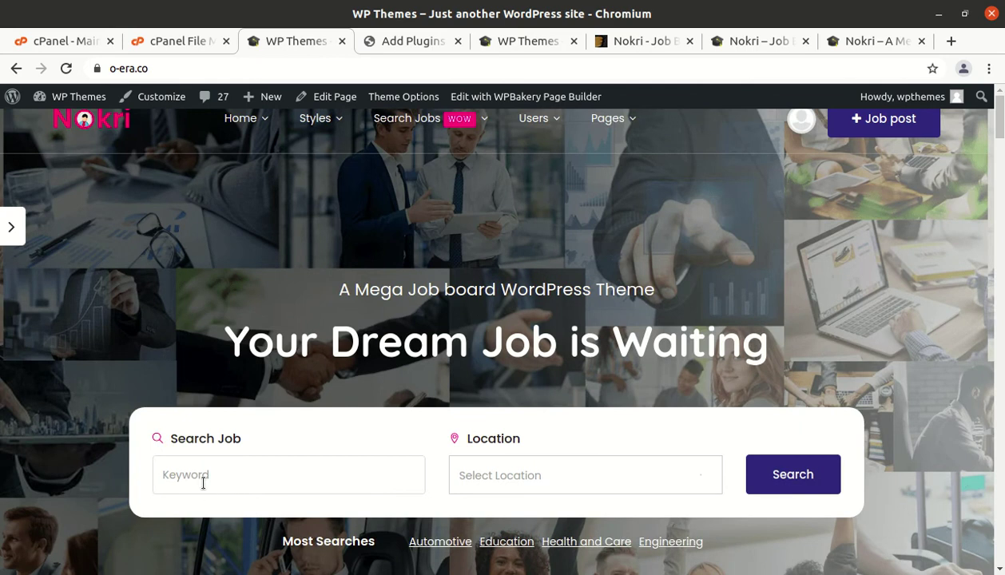
click(480, 484)
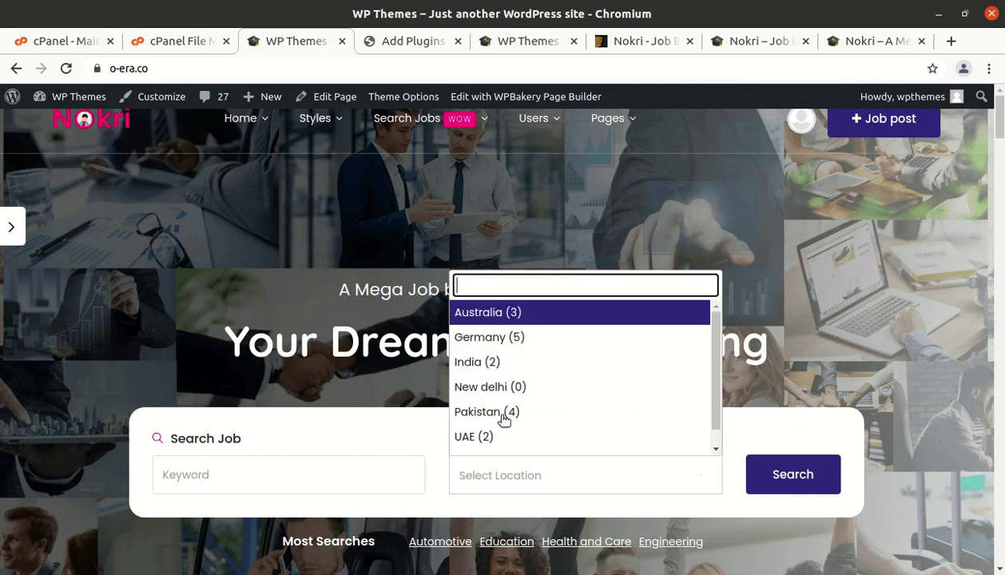
Step: Search for jobs with the location set to India, and close the separate Add Plugins page
click(564, 364)
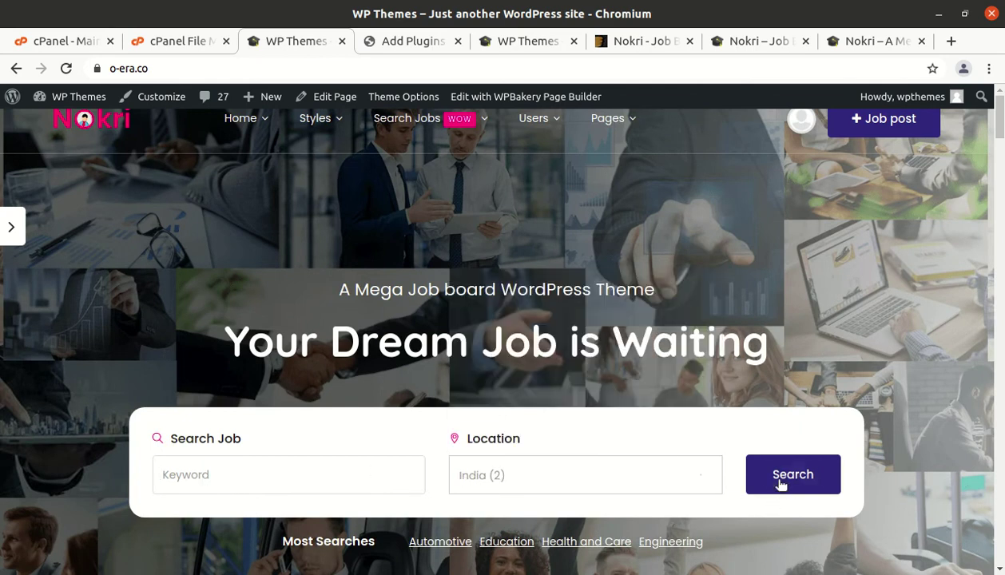
click(779, 479)
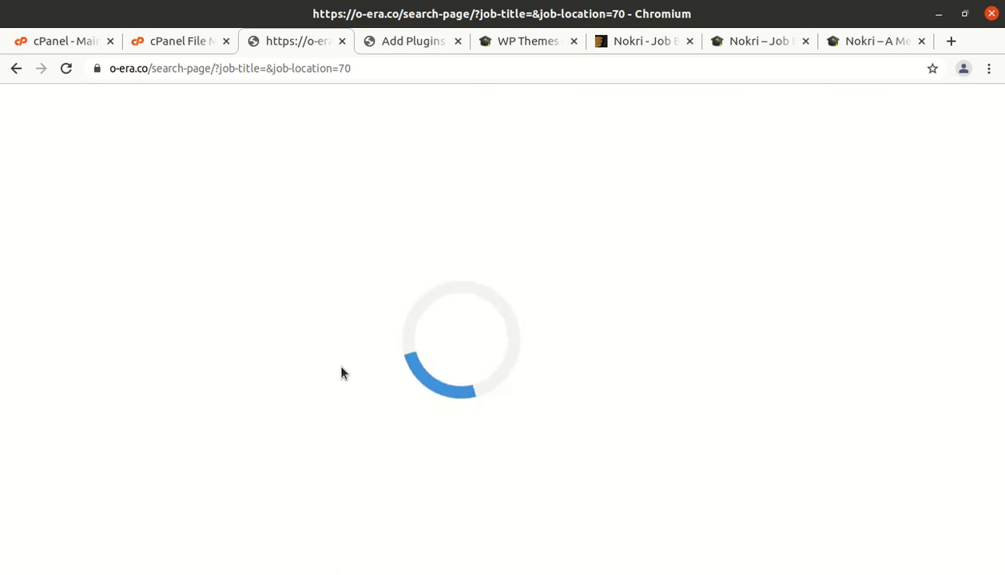
click(391, 44)
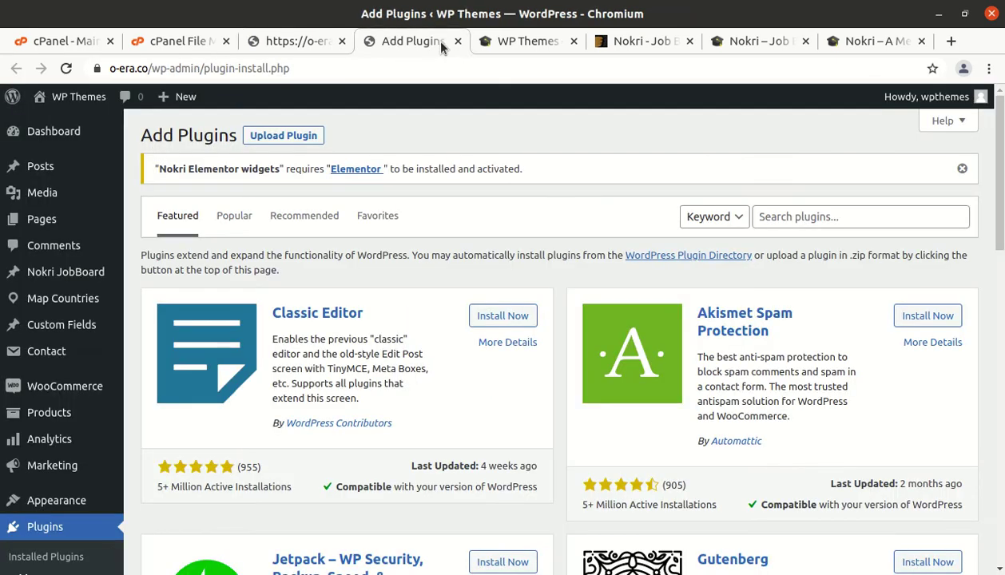
click(322, 44)
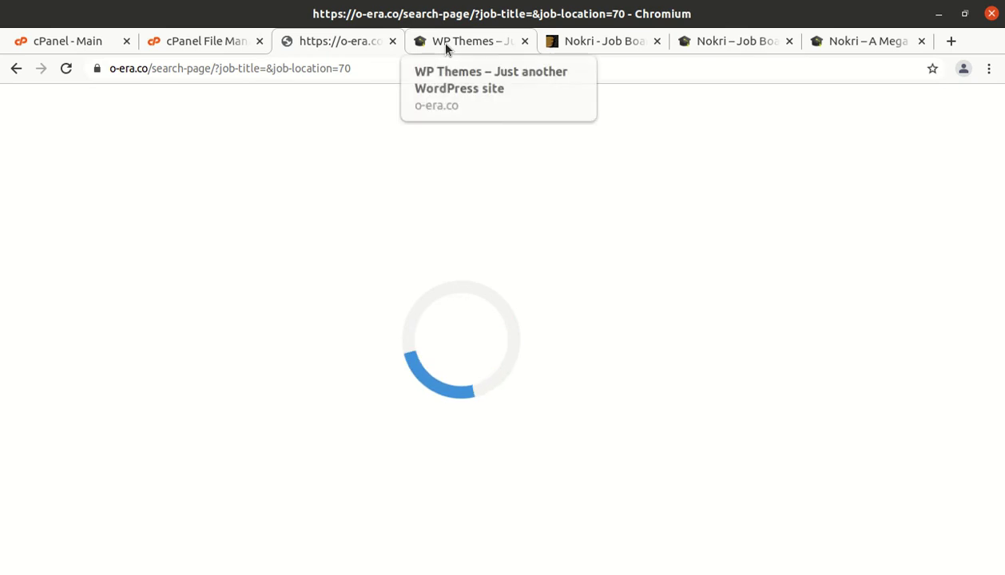
Step: Examine the front page's job search banner, Explore Categories grid, call-to-action banner and Featured Jobs section
scroll(344, 304, down, 2)
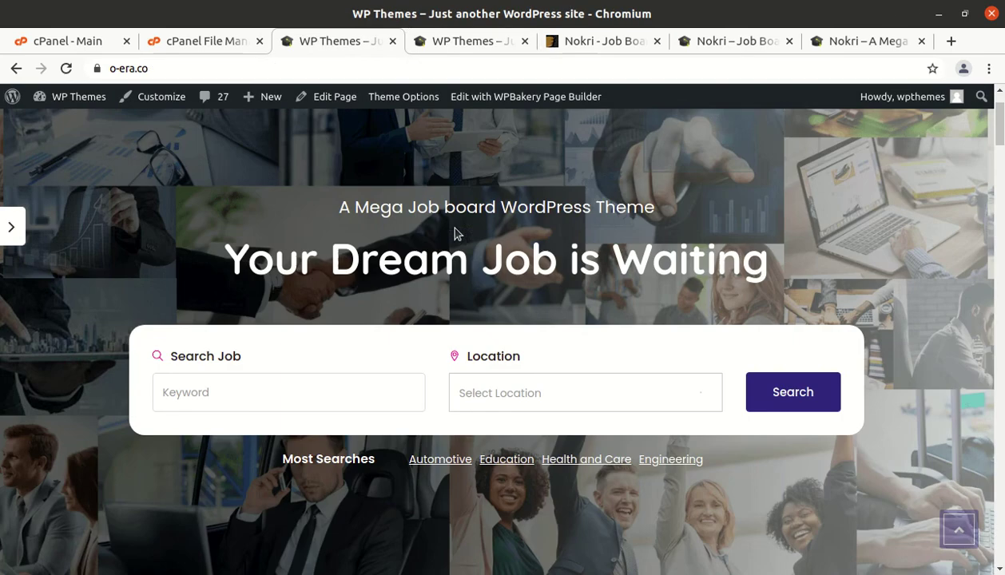
scroll(423, 367, down, 4)
scroll(370, 379, down, 10)
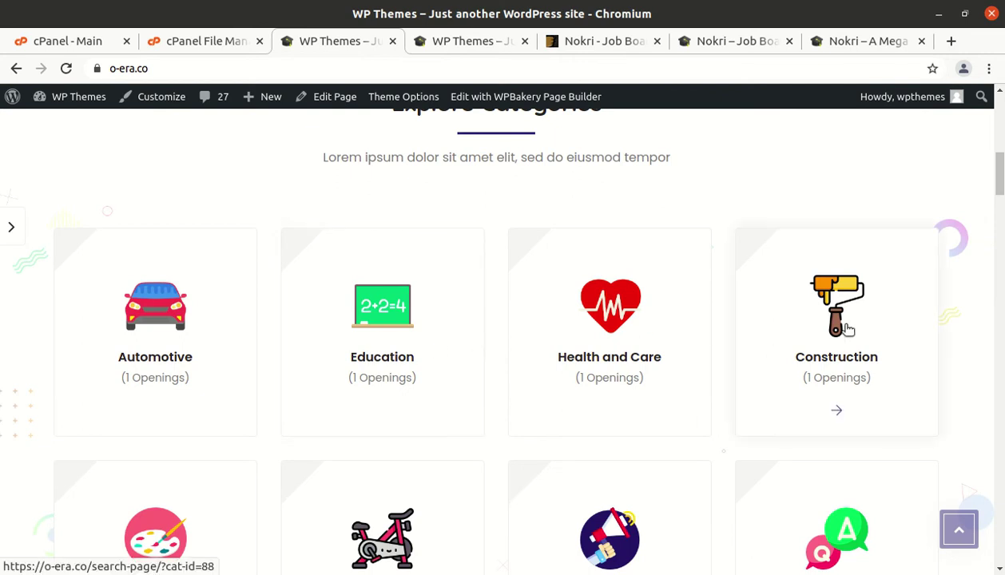
scroll(527, 407, down, 4)
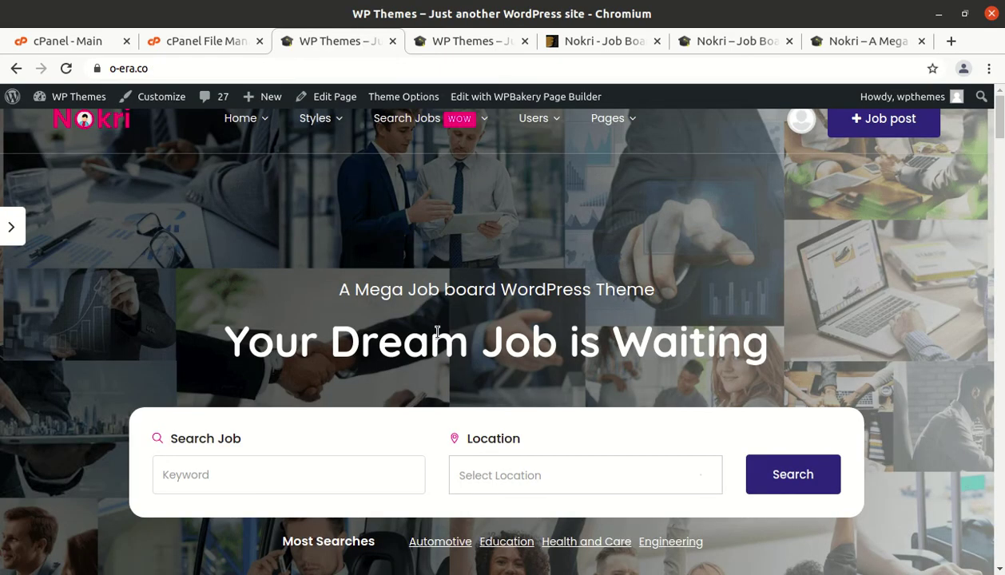
scroll(424, 463, down, 3)
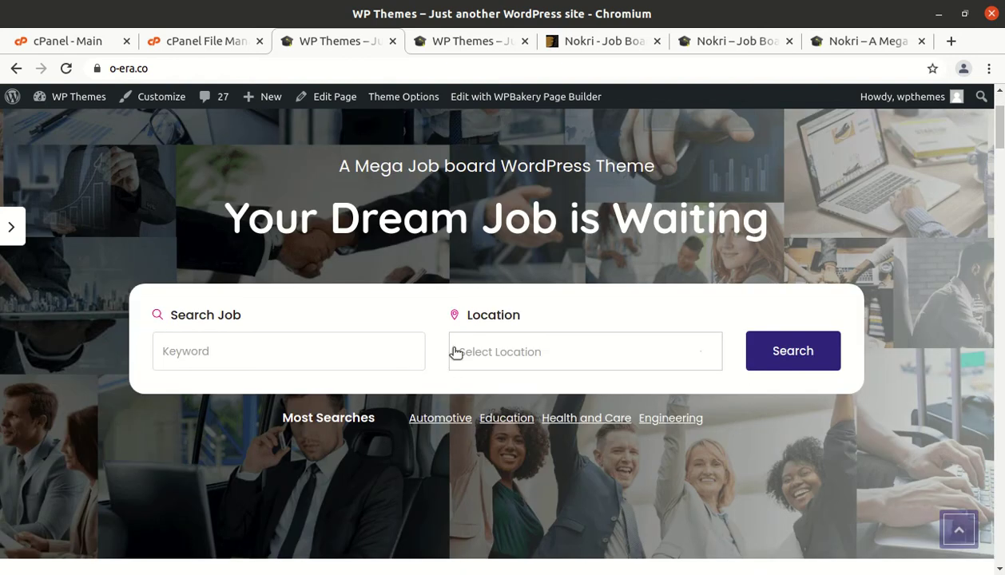
scroll(336, 226, down, 5)
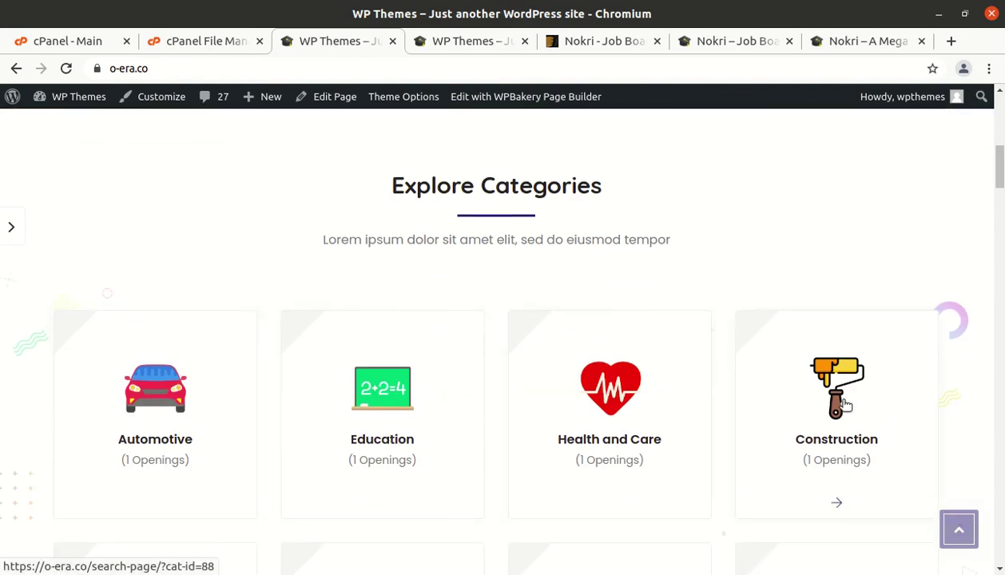
scroll(200, 402, down, 3)
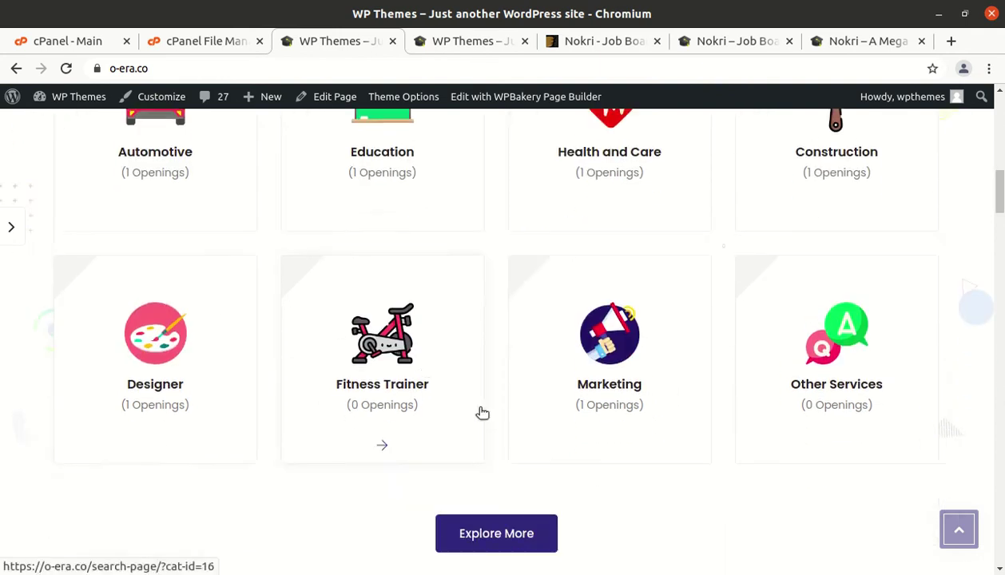
scroll(483, 411, down, 2)
scroll(483, 412, down, 3)
scroll(251, 420, down, 3)
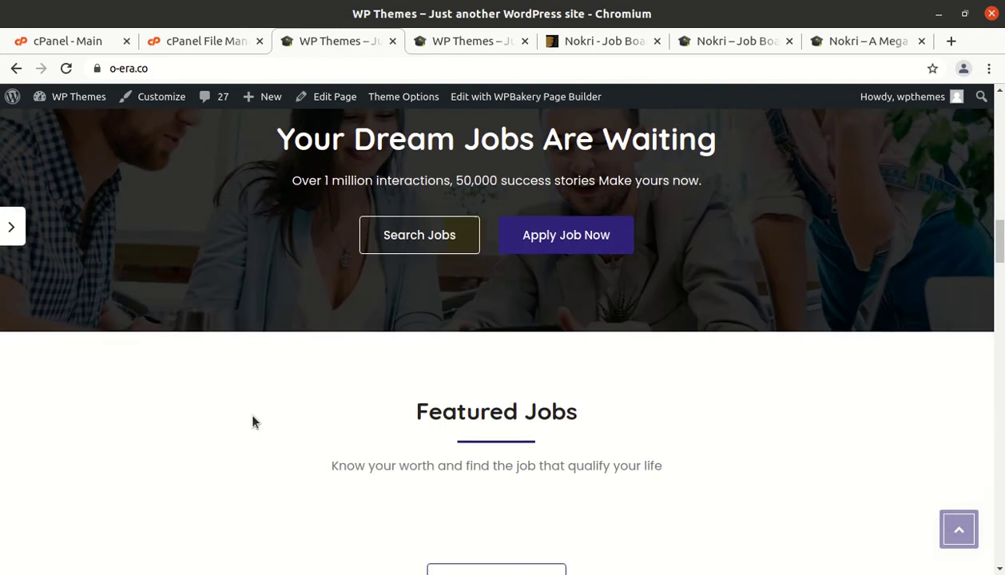
scroll(253, 422, down, 1)
scroll(253, 421, up, 10)
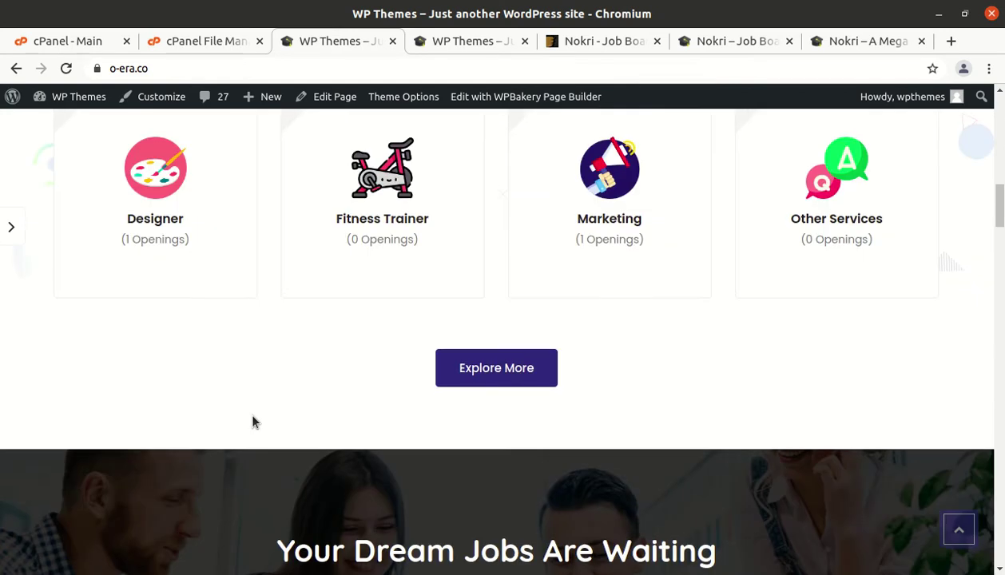
scroll(252, 422, up, 5)
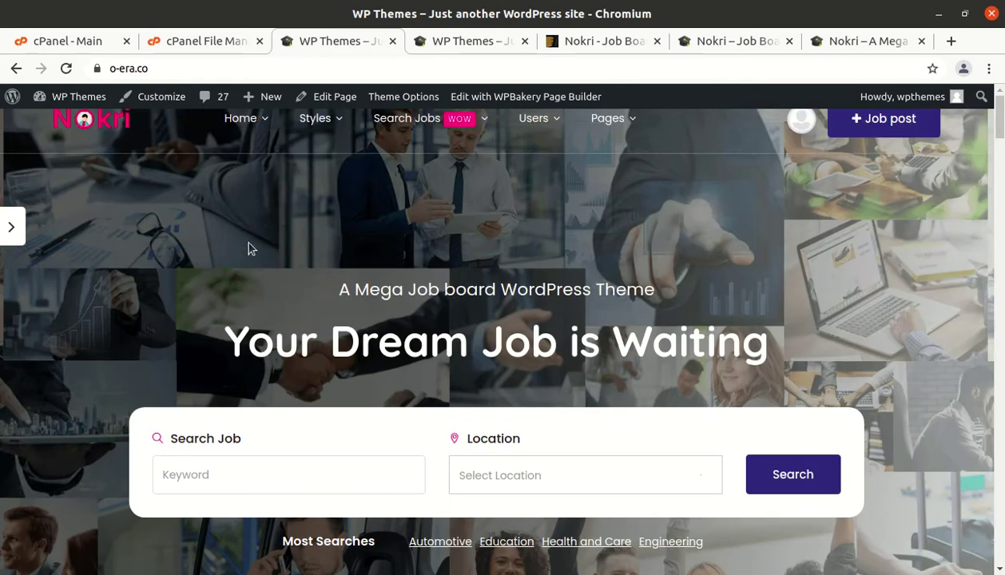
Step: Check the site's navigation and account choices, visit the job search page and return to the front page at o-era.co
mouse_move(243, 122)
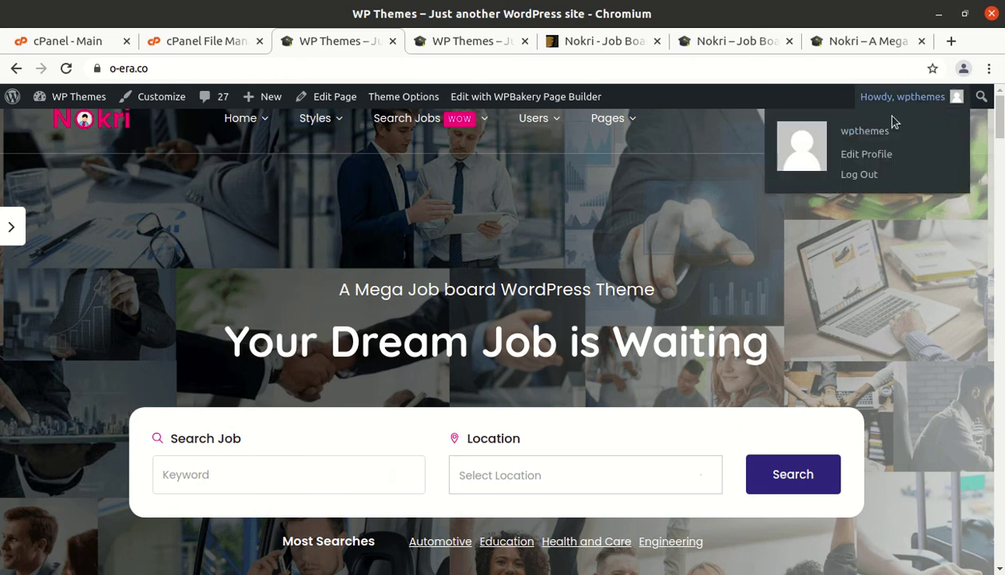
click(860, 135)
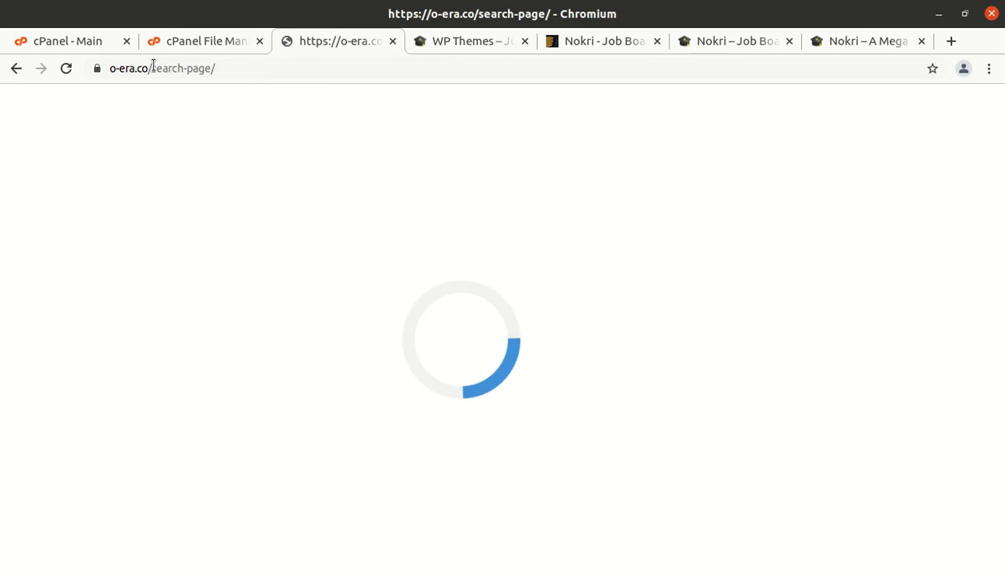
drag(152, 67, 317, 74)
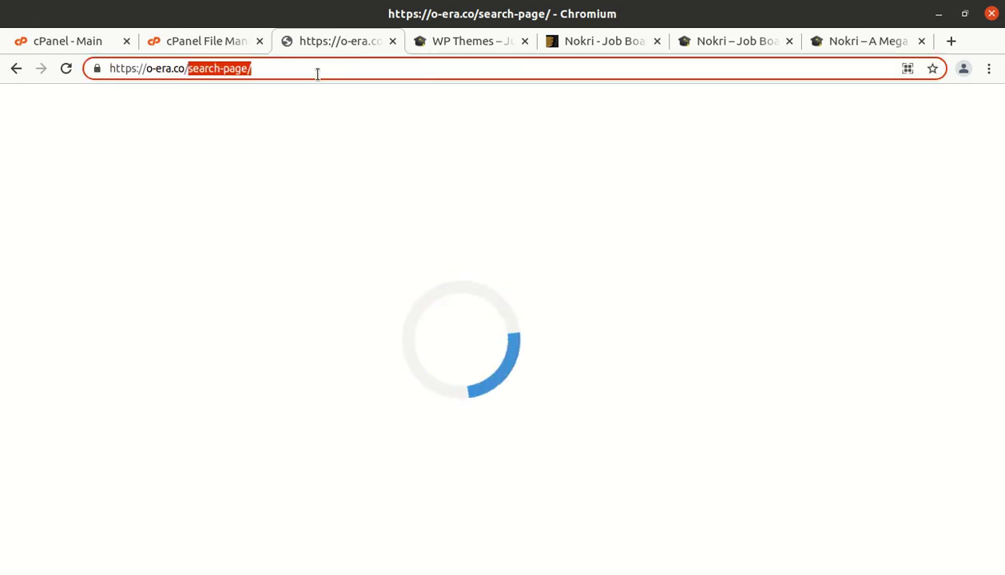
key(BackSpace)
key(Return)
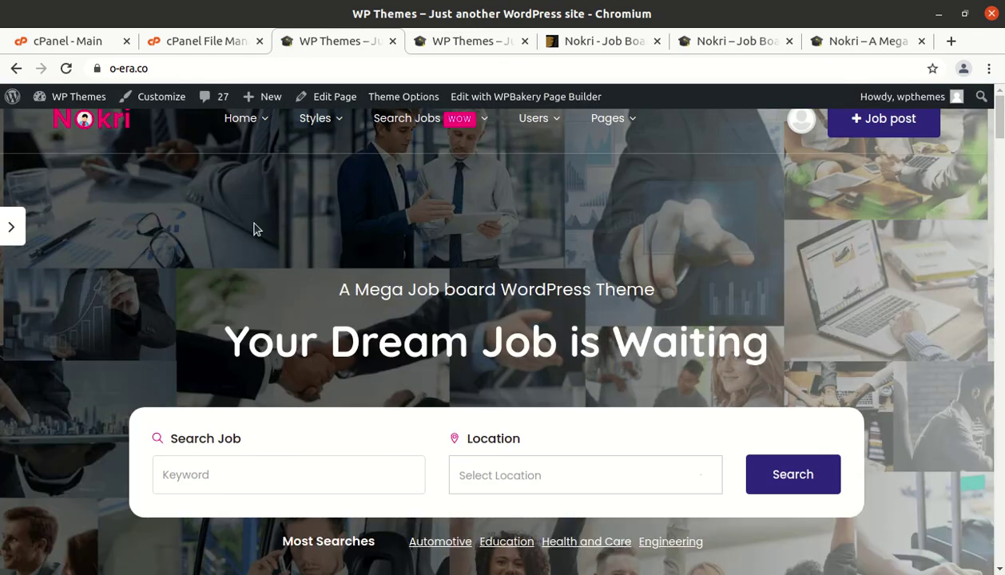
Step: Go to the site's WordPress dashboard and open the Nokri JobBoard job list in a separate browser tab
mouse_move(72, 96)
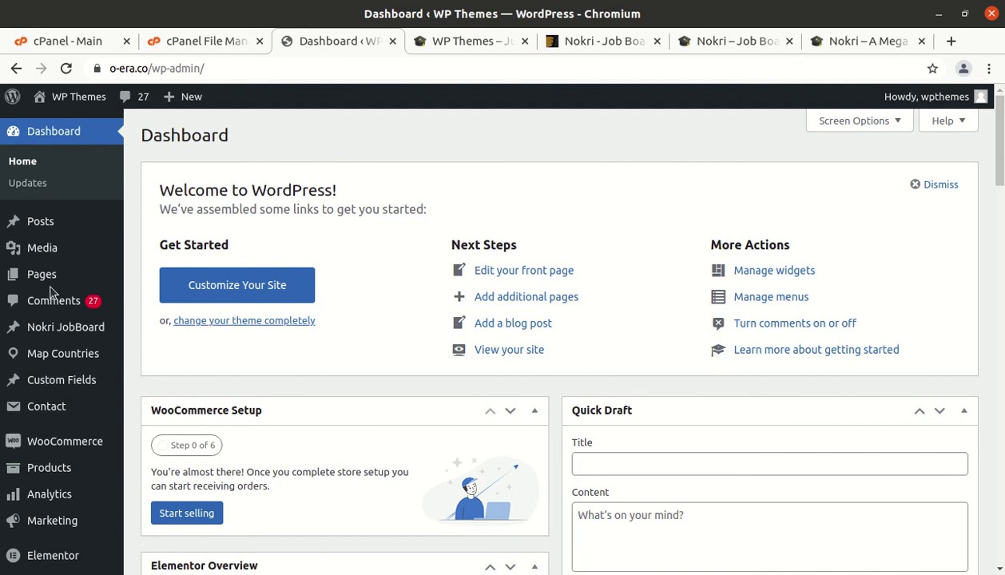
mouse_move(48, 336)
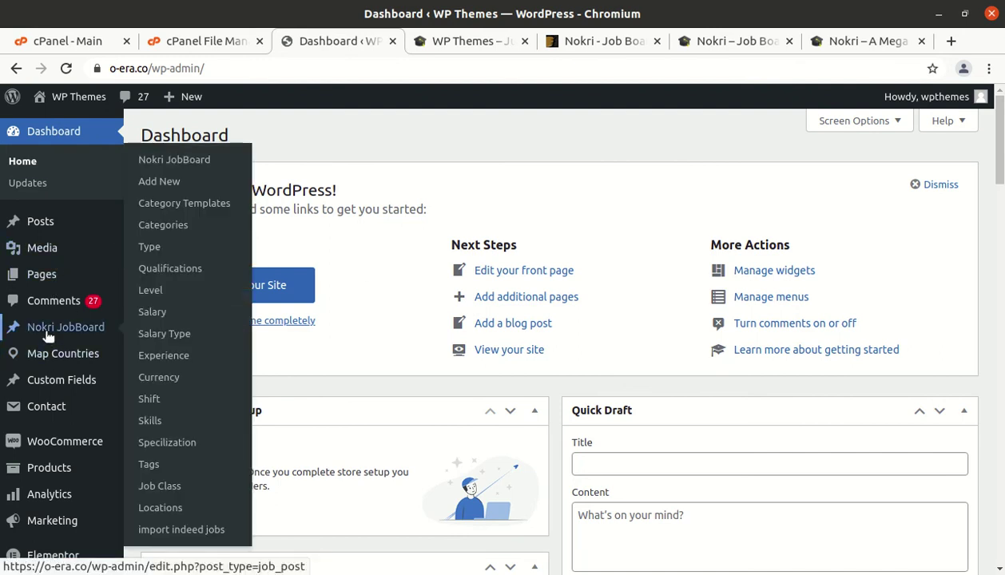
middle_click(177, 161)
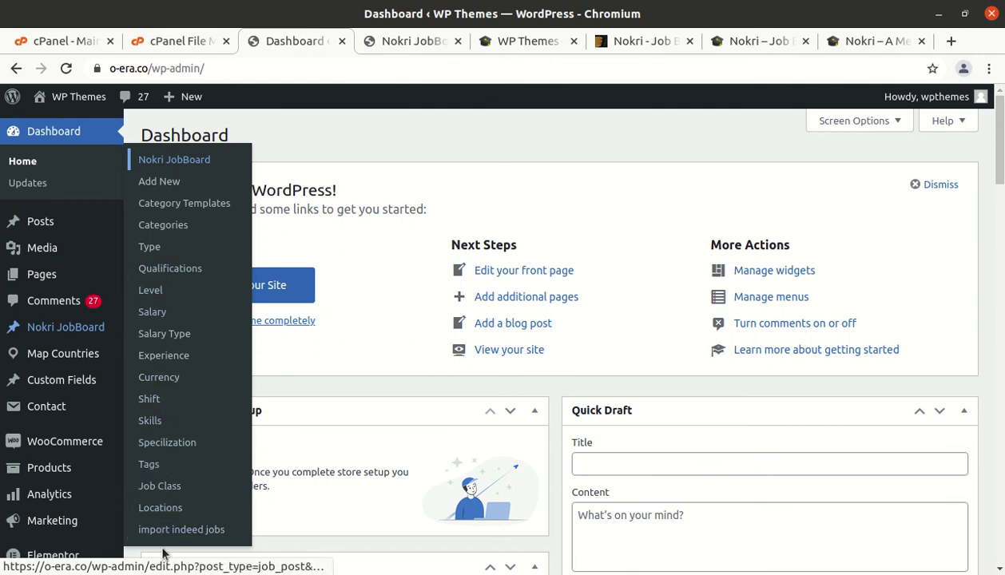
click(378, 47)
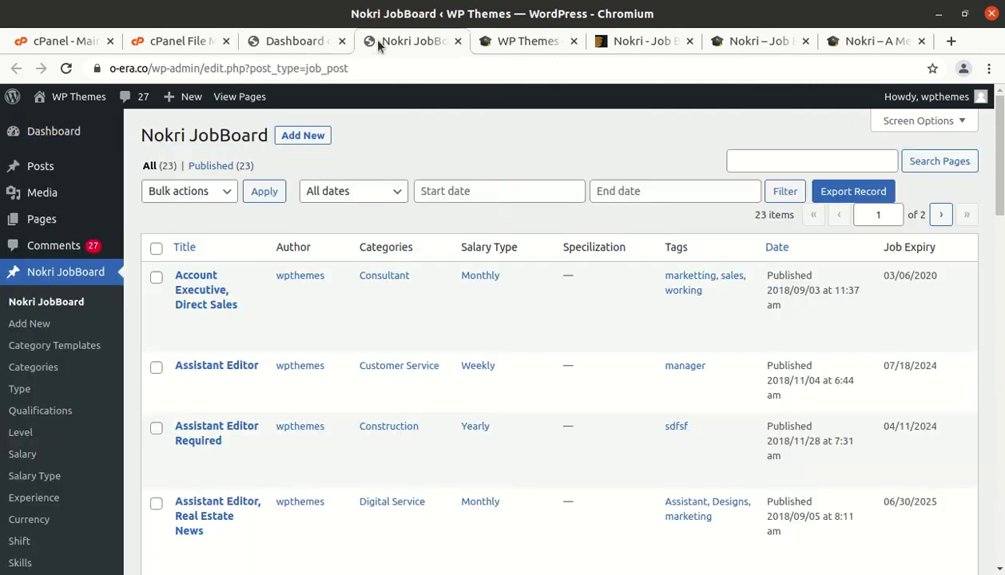
Step: Review the imported job list and open the "Account Executive, Direct Sales" job for editing
scroll(207, 224, down, 5)
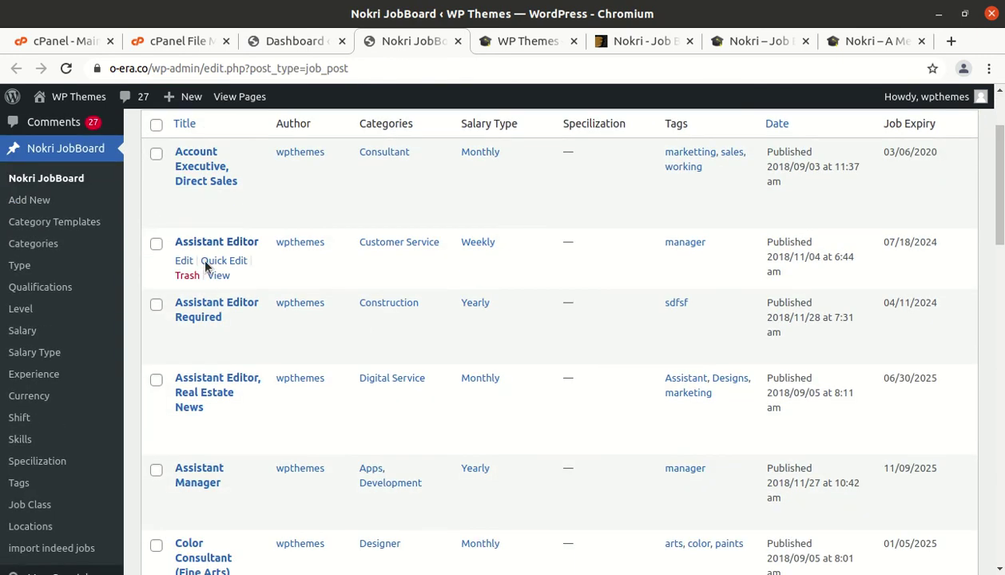
scroll(213, 283, up, 5)
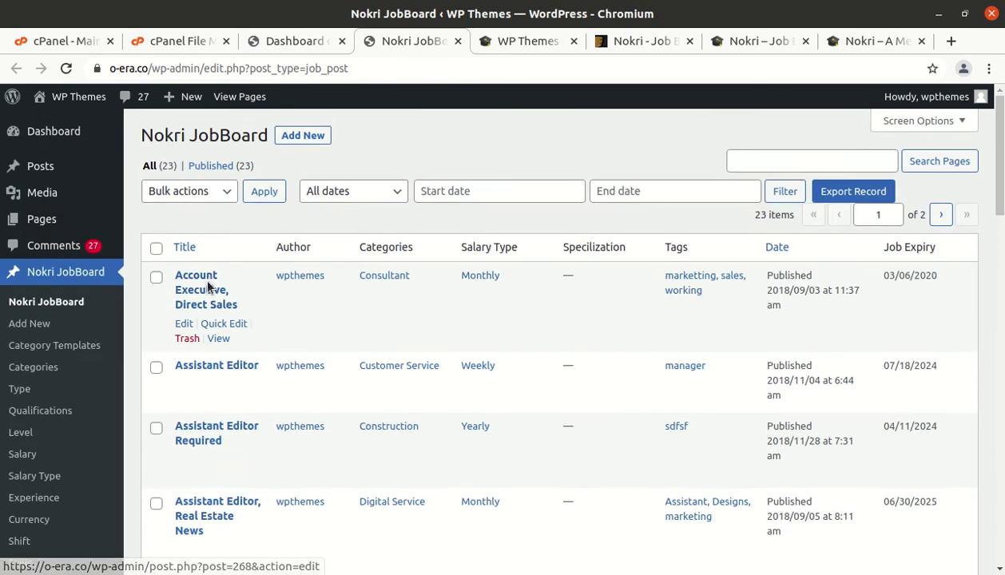
scroll(206, 285, down, 1)
scroll(209, 254, up, 1)
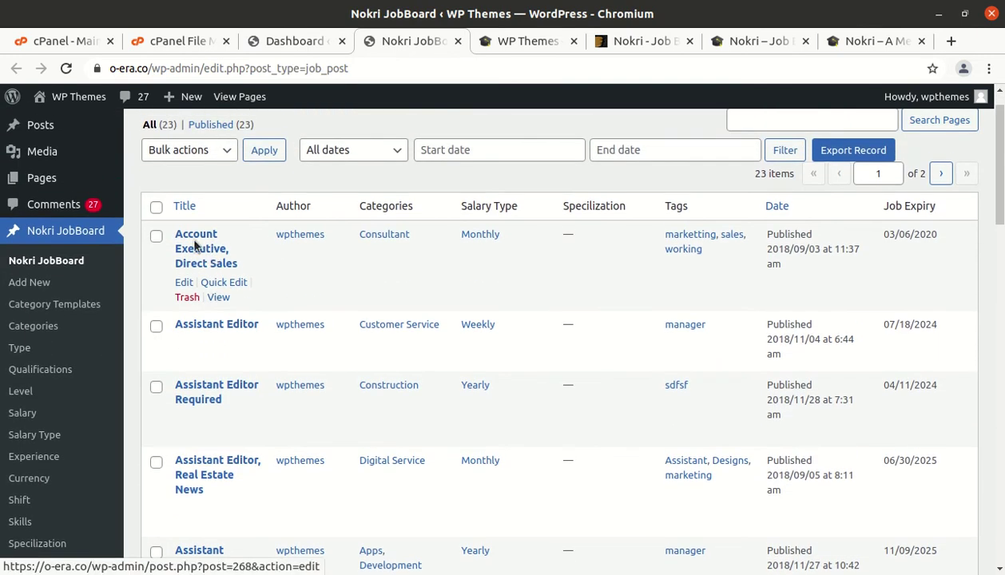
click(182, 283)
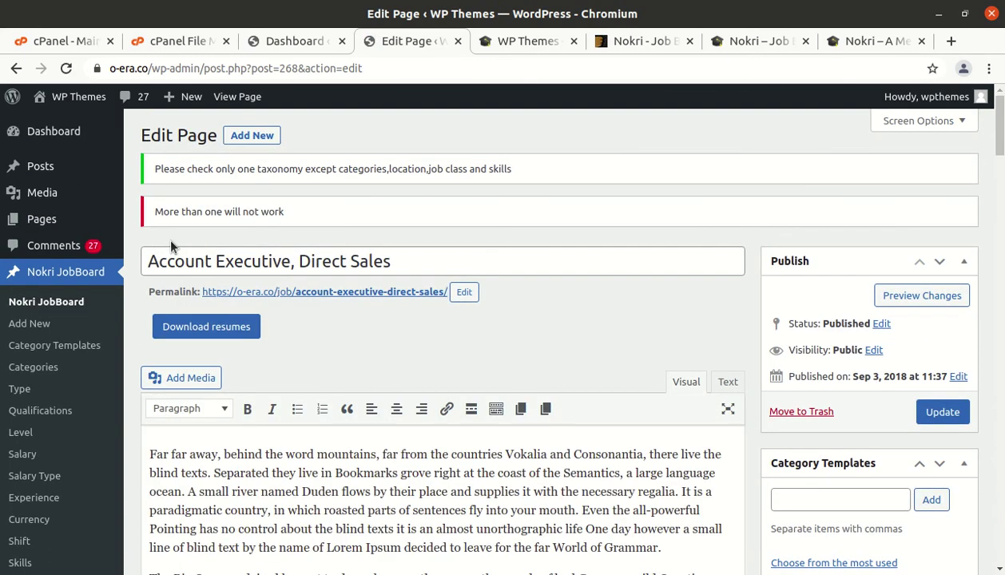
Step: Examine the job's description, author assignment, static fields, map address, questionnaire and taxonomy options such as type, qualifications and salary
scroll(331, 251, down, 7)
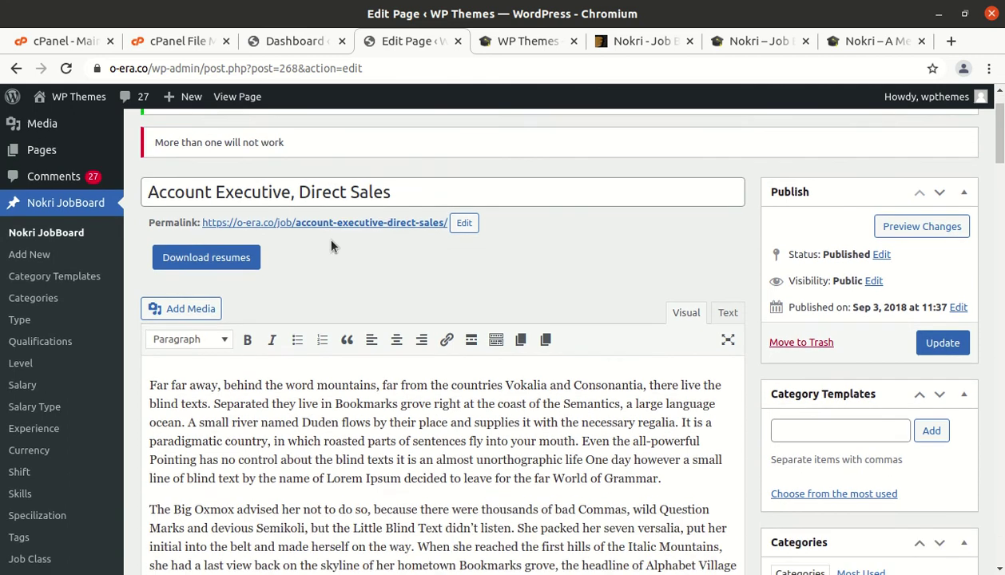
scroll(336, 263, down, 4)
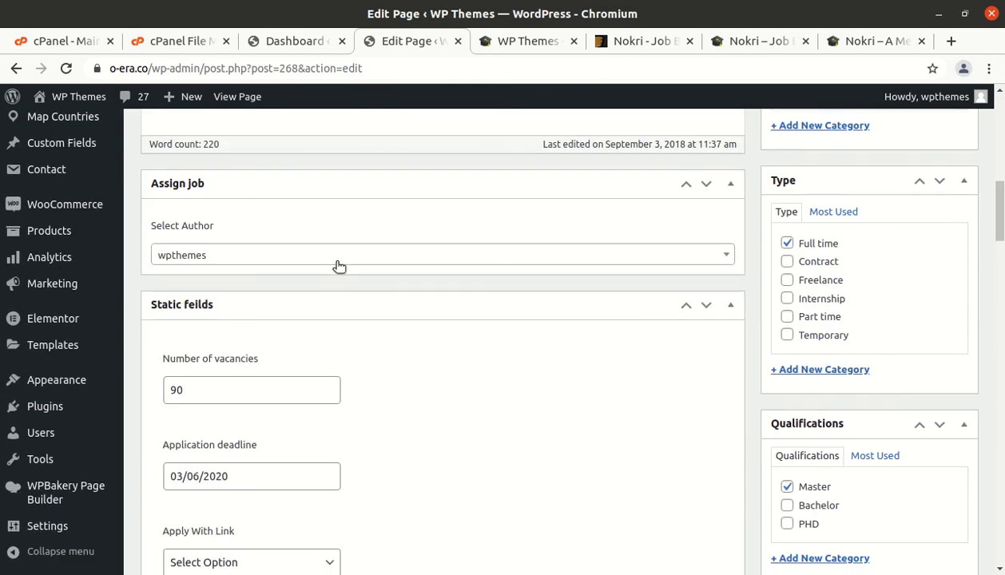
scroll(258, 282, down, 3)
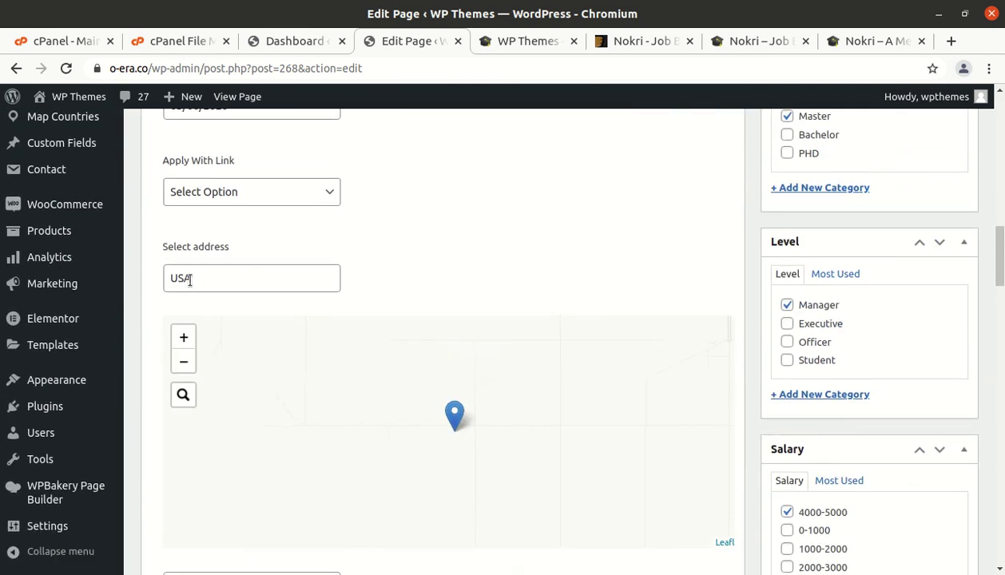
scroll(357, 298, down, 2)
scroll(357, 299, down, 8)
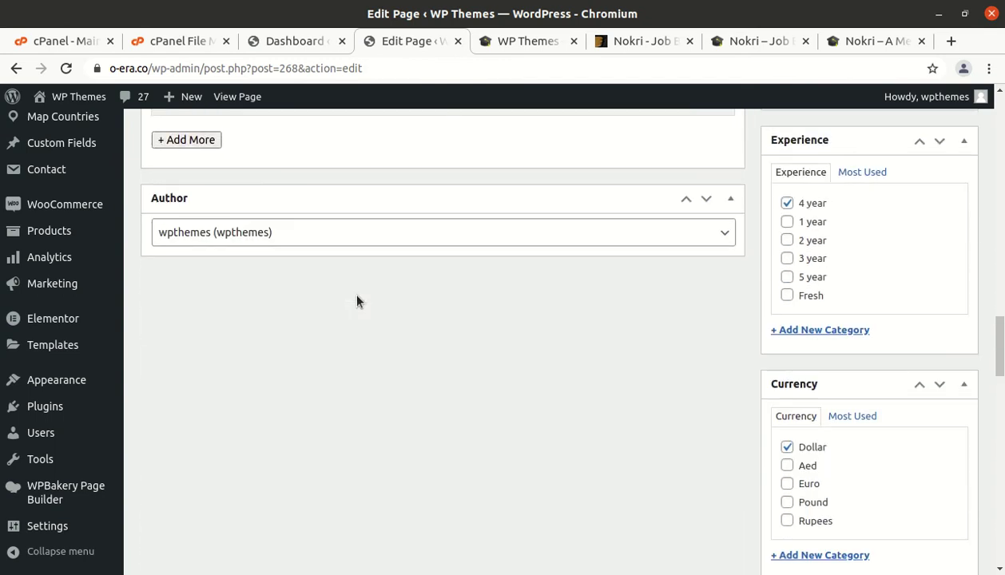
scroll(357, 301, up, 12)
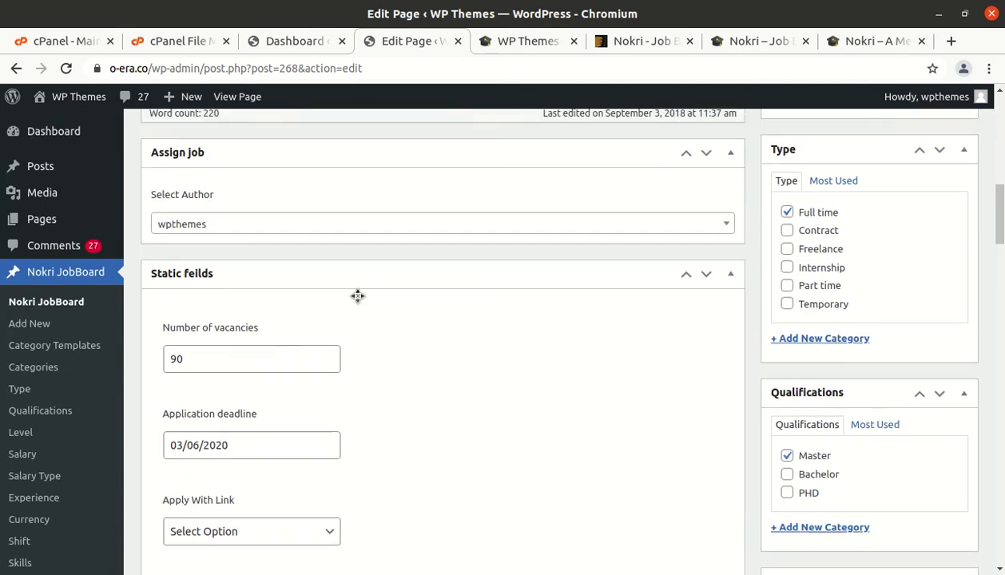
scroll(357, 301, up, 7)
Step: Look through the WordPress admin sections, from the Nokri JobBoard entries and Map Countries to Custom Fields, Appearance, Plugins and Settings
scroll(36, 324, down, 2)
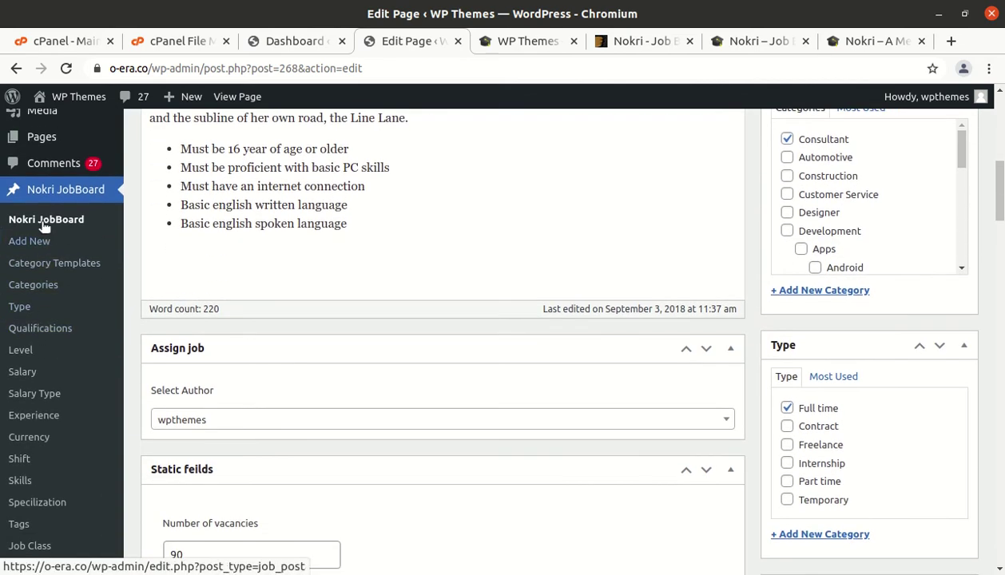
scroll(40, 328, down, 5)
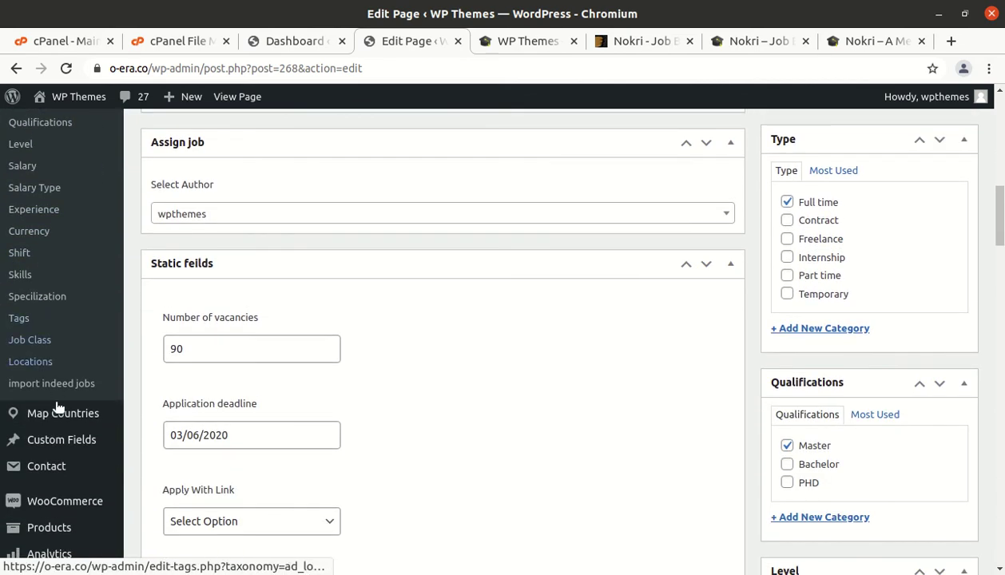
mouse_move(59, 423)
mouse_move(63, 449)
scroll(70, 444, down, 5)
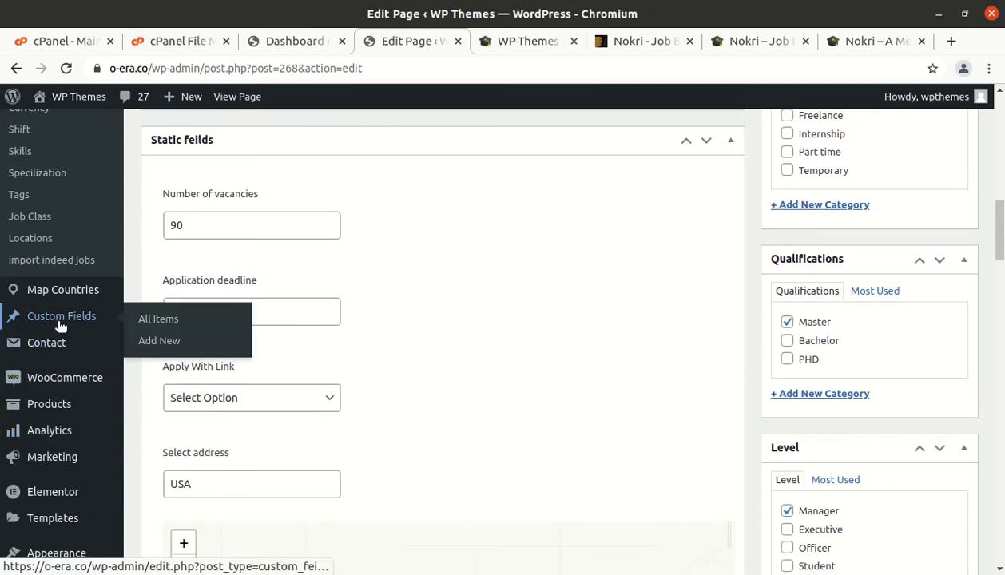
scroll(64, 400, down, 9)
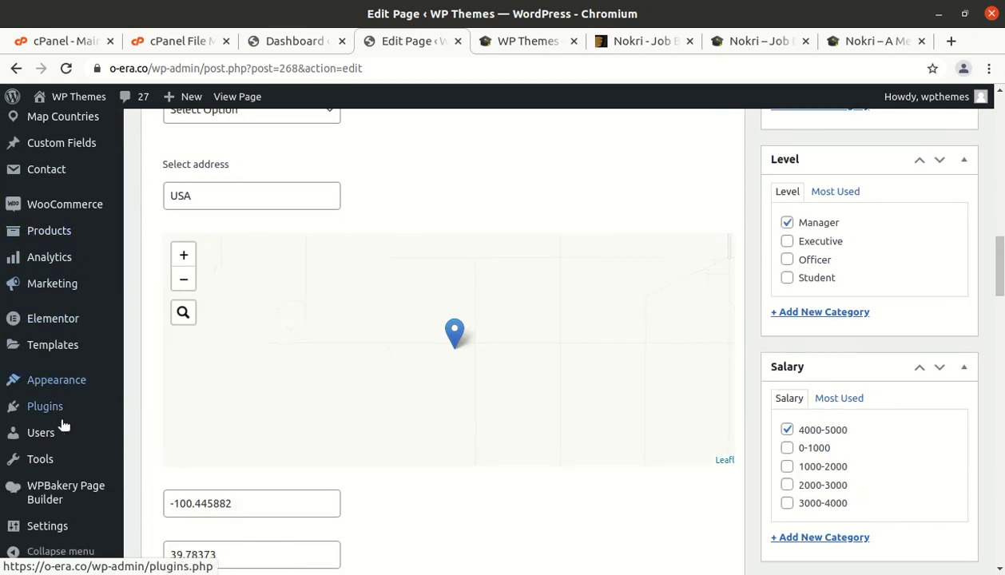
scroll(52, 495, down, 6)
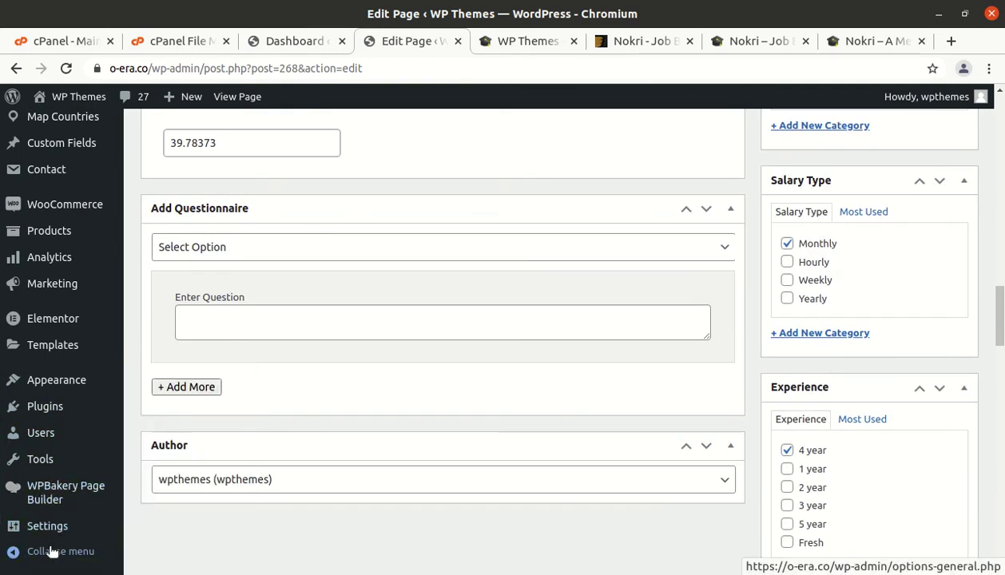
Step: Open the theme options and examine the general, header, URL rewriting, map and Zoom API settings
mouse_move(52, 395)
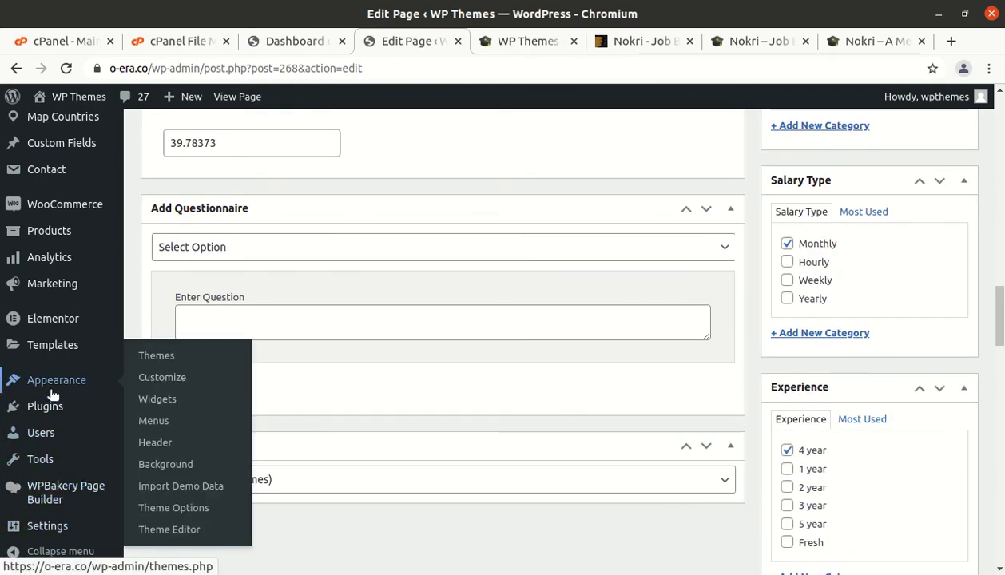
click(159, 518)
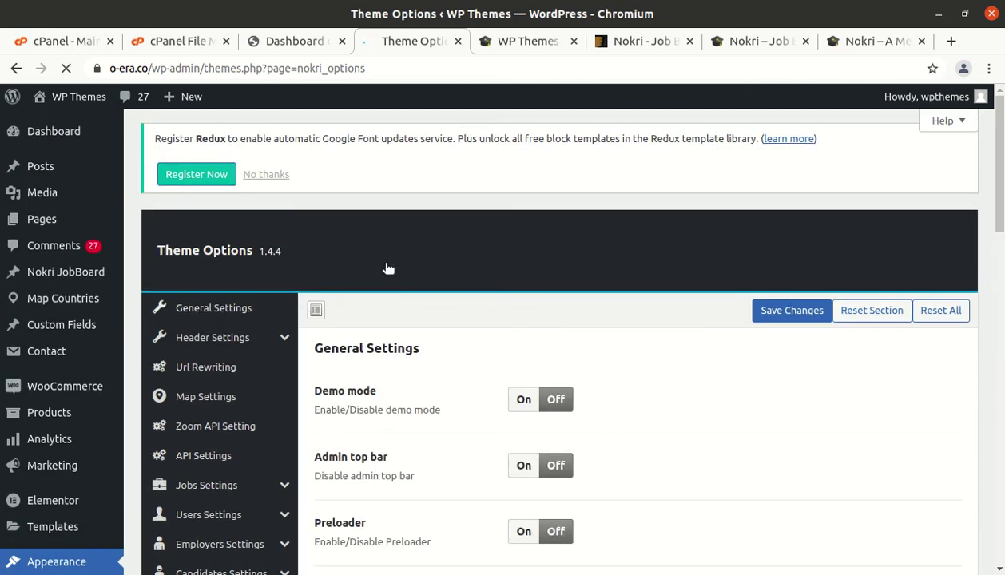
scroll(336, 271, down, 1)
scroll(343, 281, up, 1)
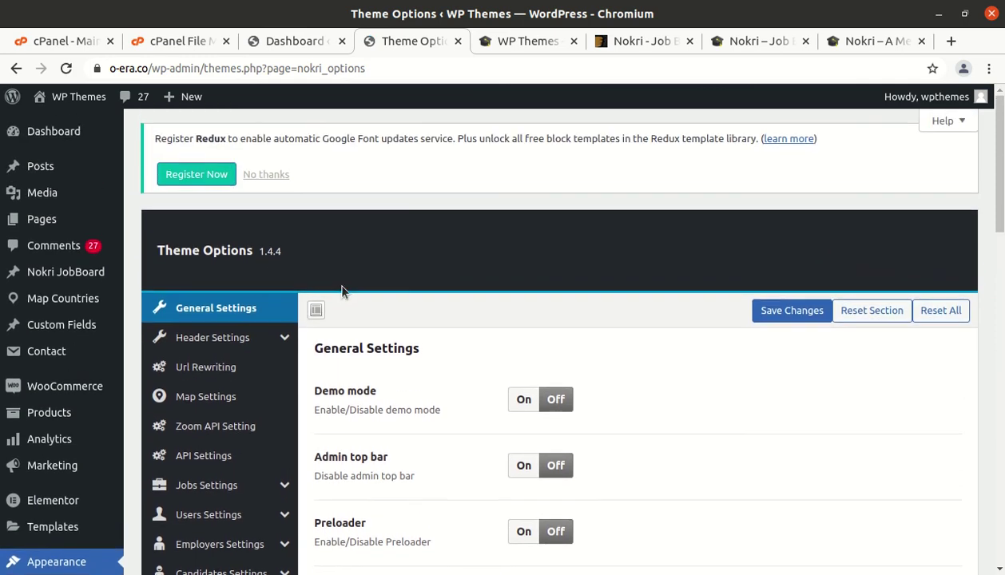
click(221, 343)
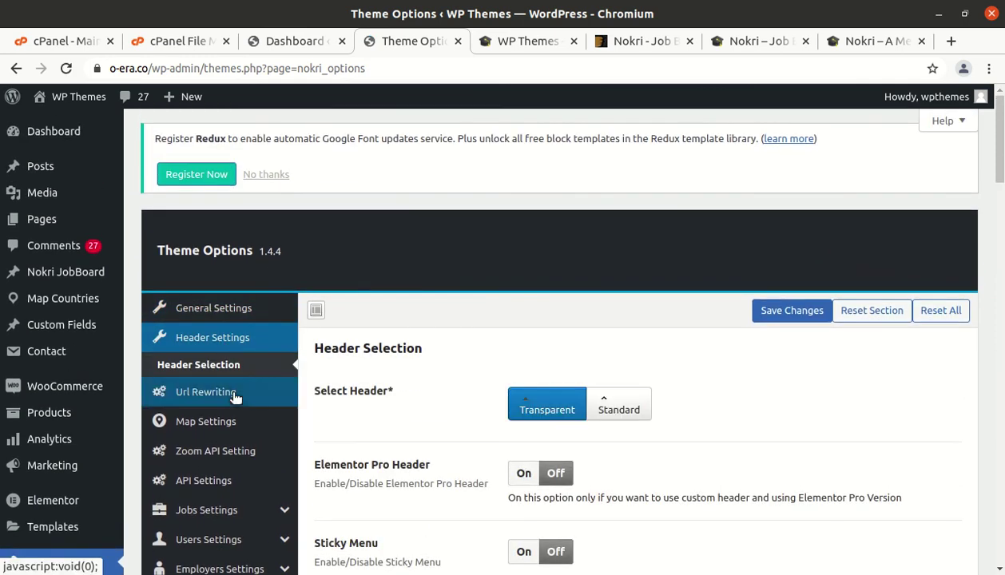
click(224, 395)
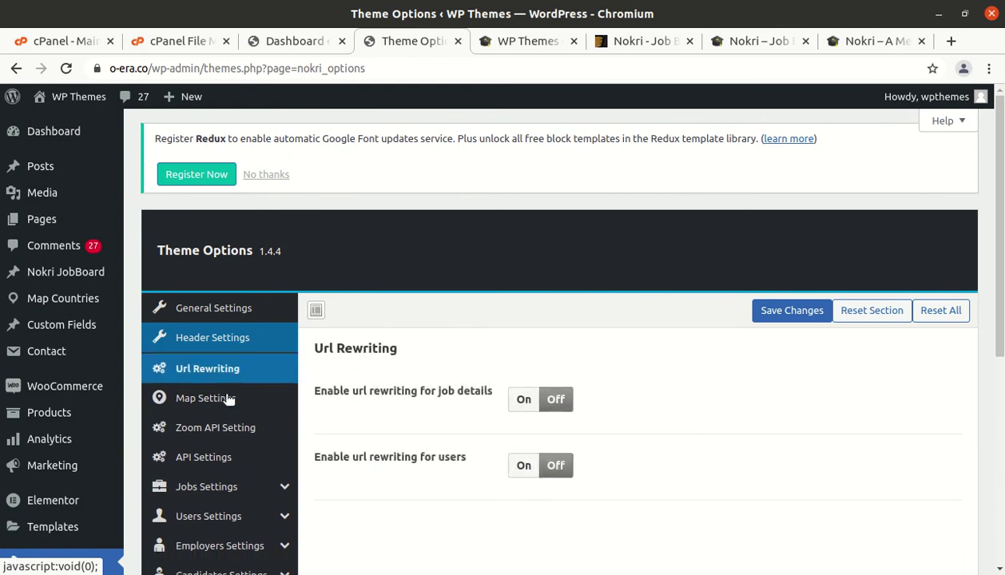
click(224, 407)
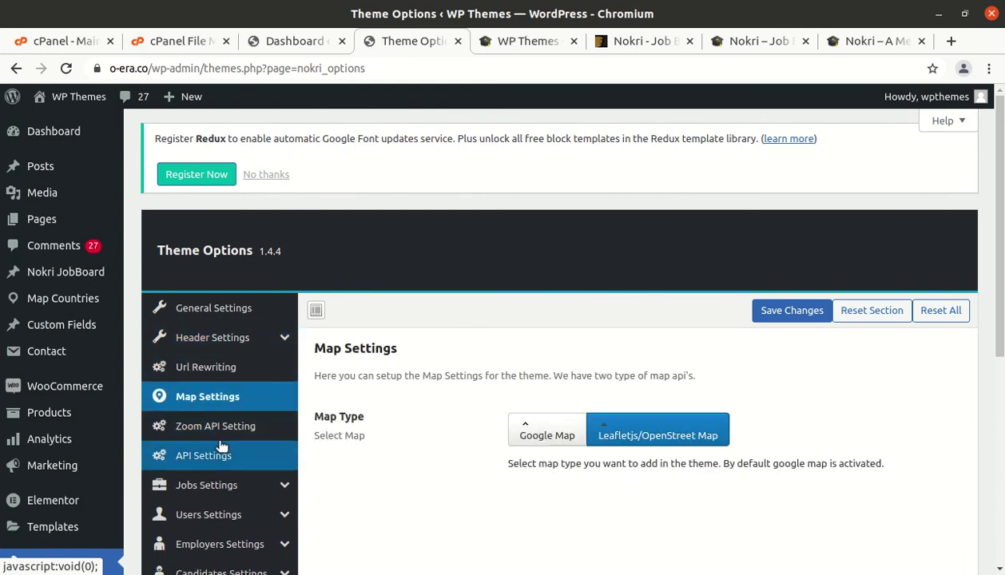
click(228, 425)
scroll(307, 404, down, 3)
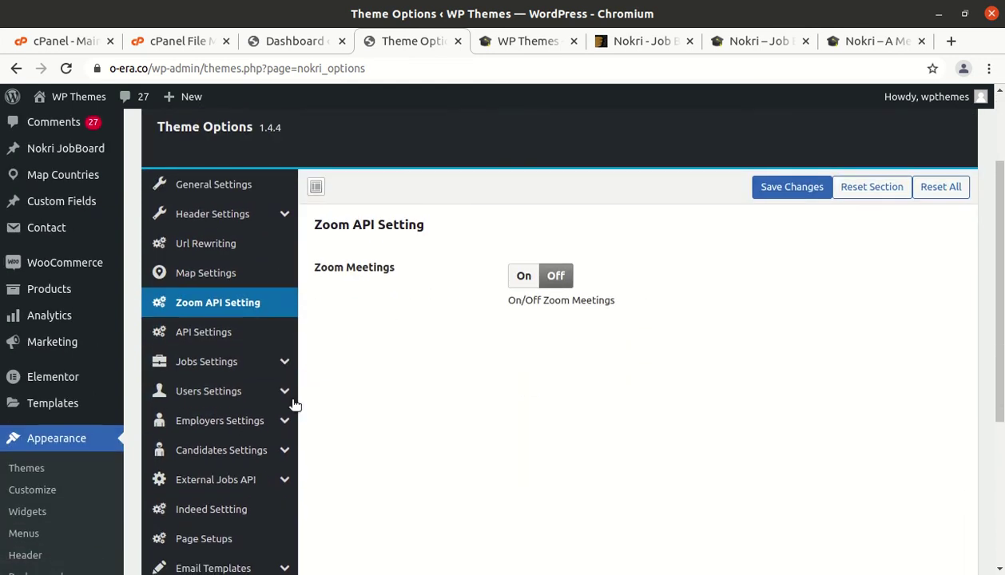
Step: Examine the API, job post form and general user settings in the theme options
click(232, 336)
click(229, 367)
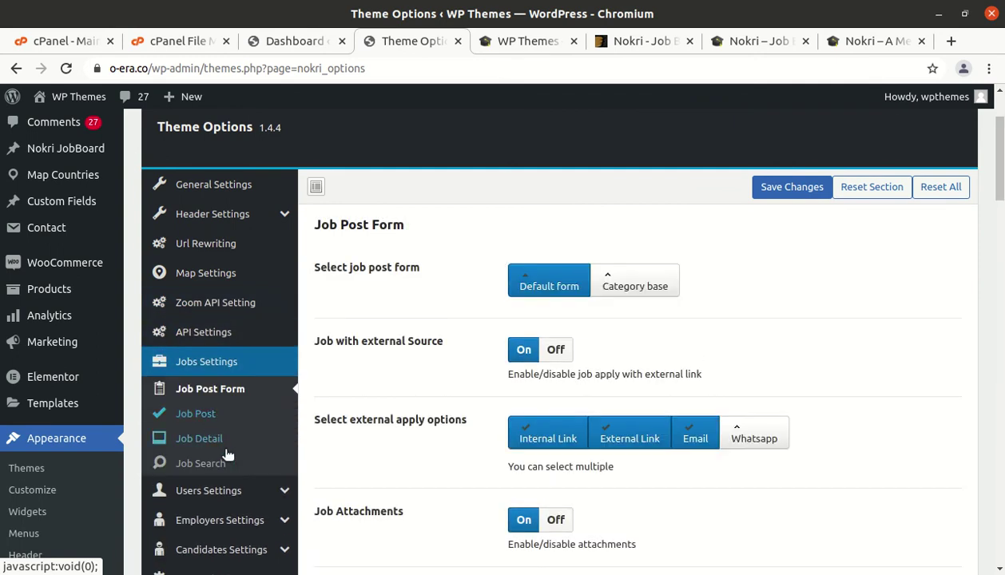
scroll(206, 431, down, 3)
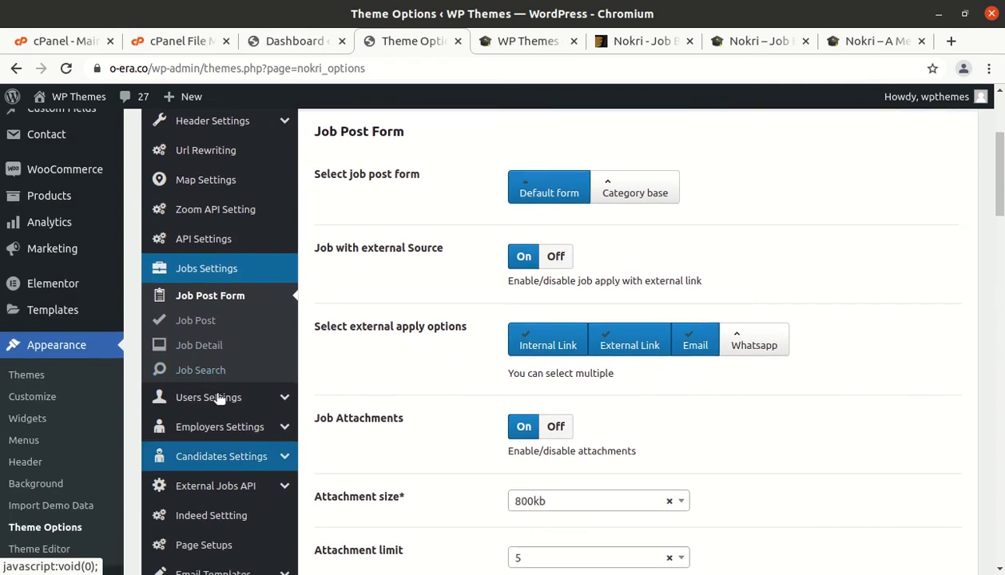
click(212, 369)
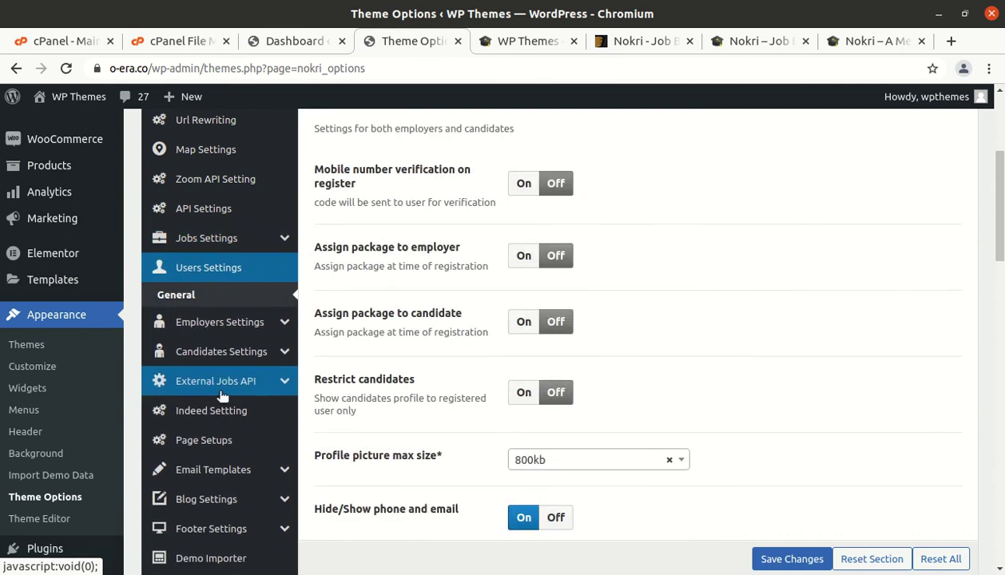
Step: Look through the employer and candidate settings, including their subsections for menus, ratings, profiles and resumes
click(238, 329)
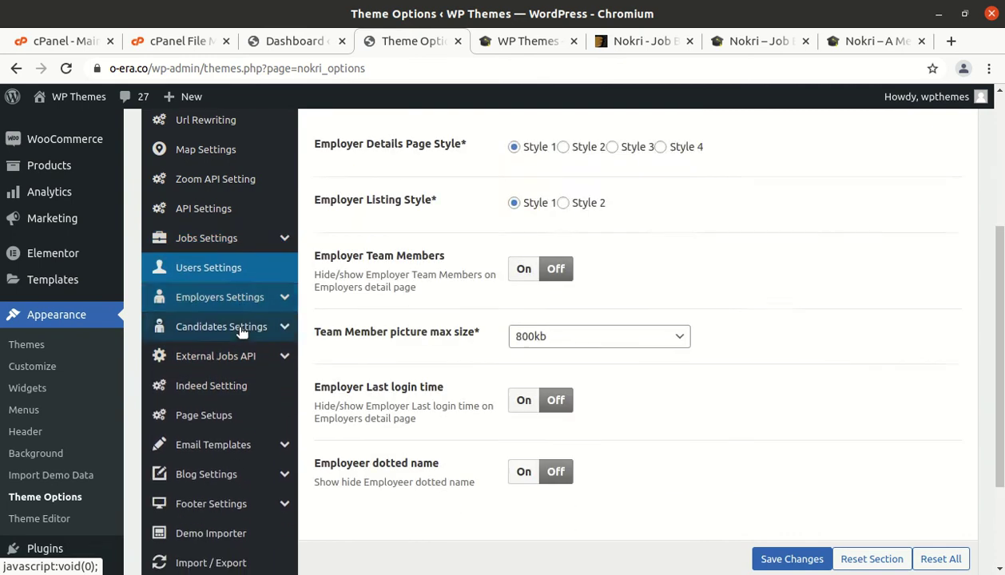
scroll(205, 384, down, 2)
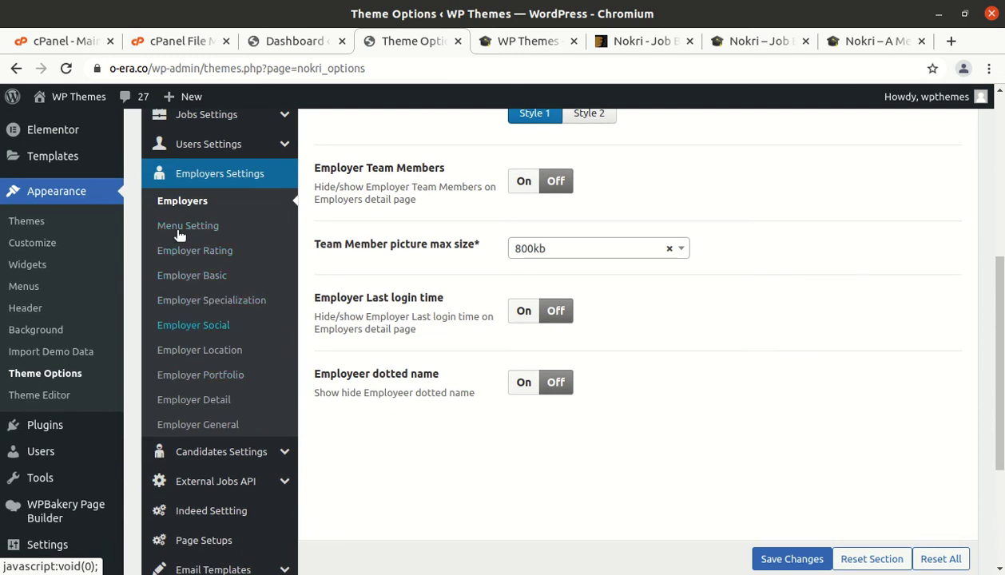
click(199, 460)
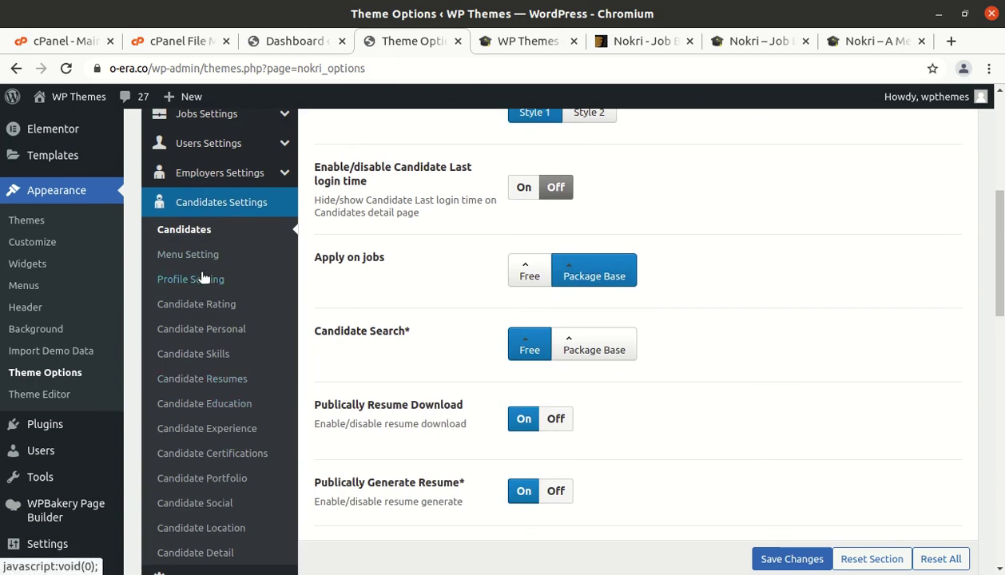
scroll(200, 263, down, 1)
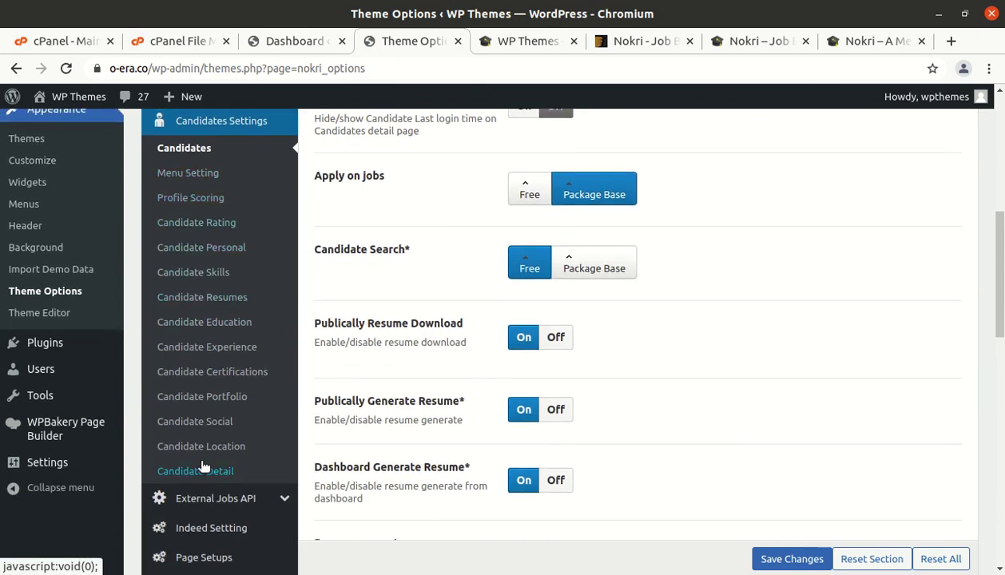
scroll(203, 256, up, 1)
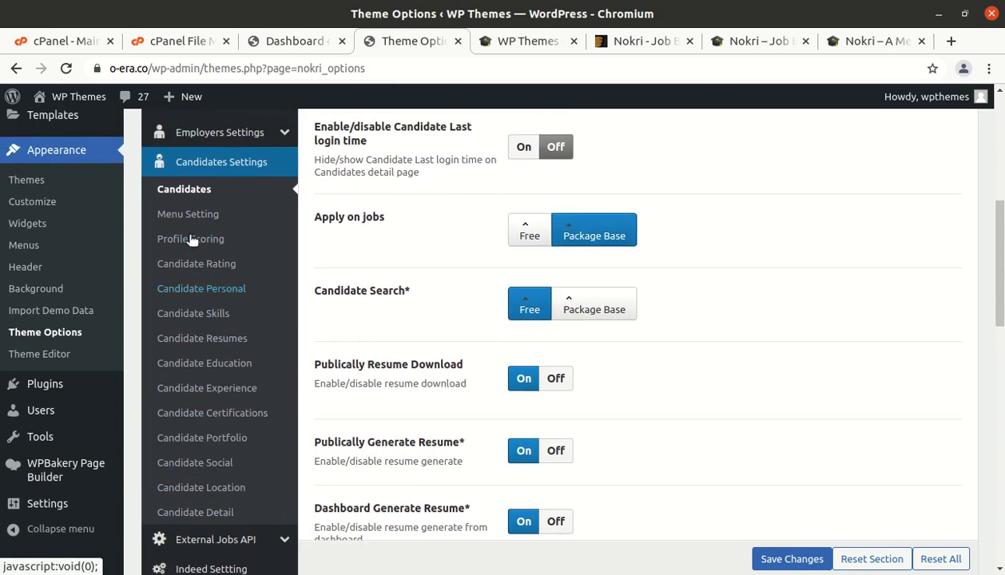
scroll(200, 344, down, 2)
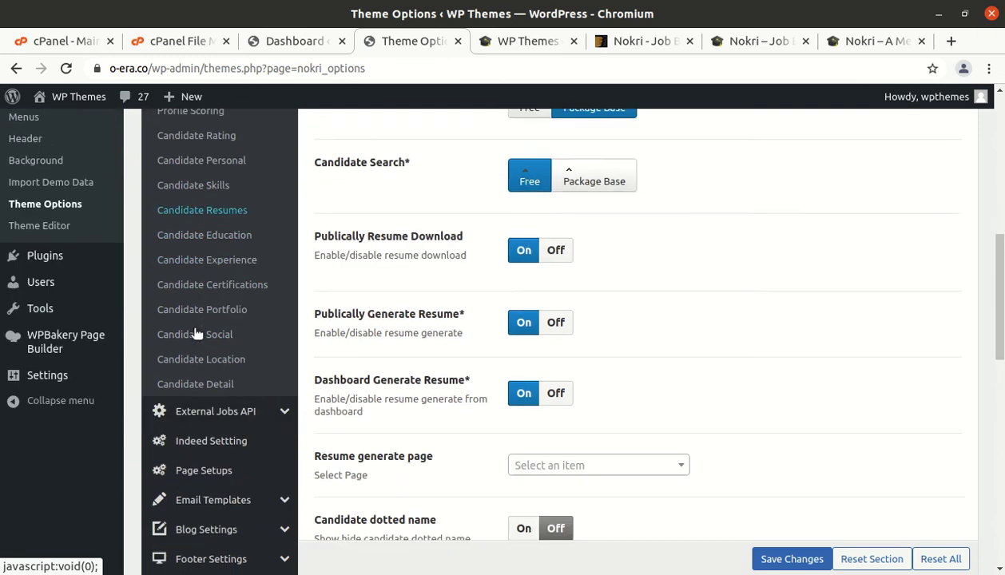
Step: Examine the external jobs API sections and the Indeed import settings
click(225, 374)
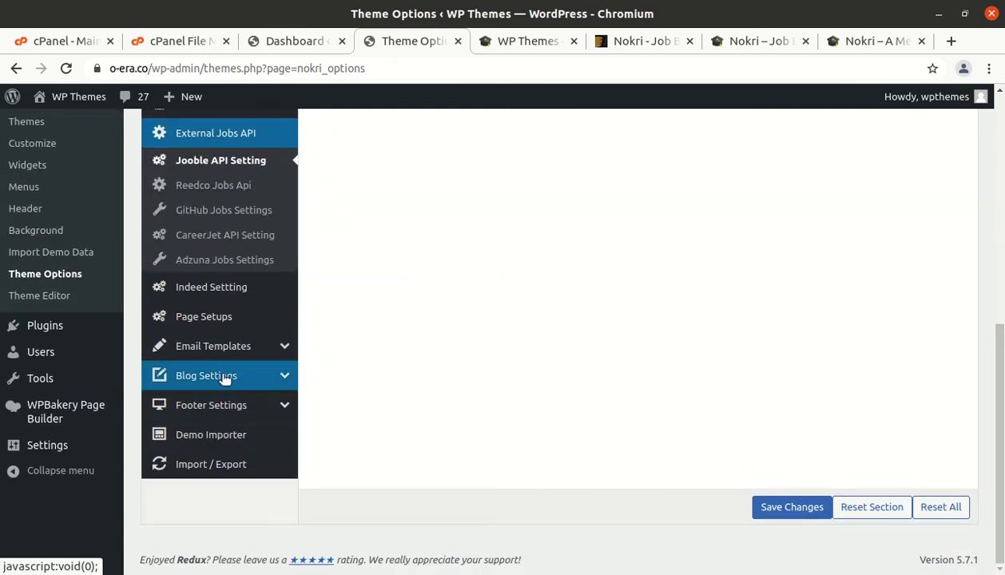
click(210, 289)
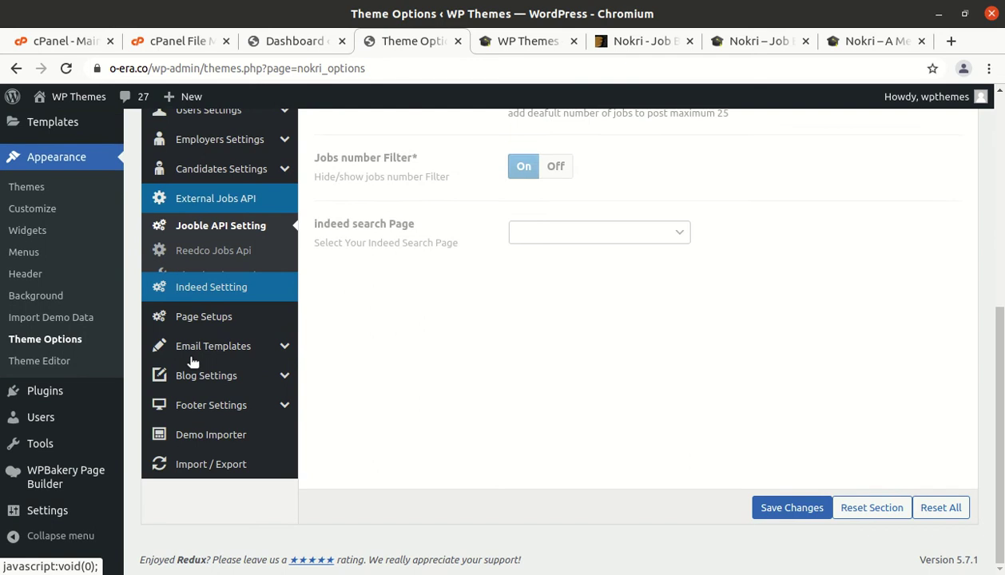
scroll(455, 444, up, 2)
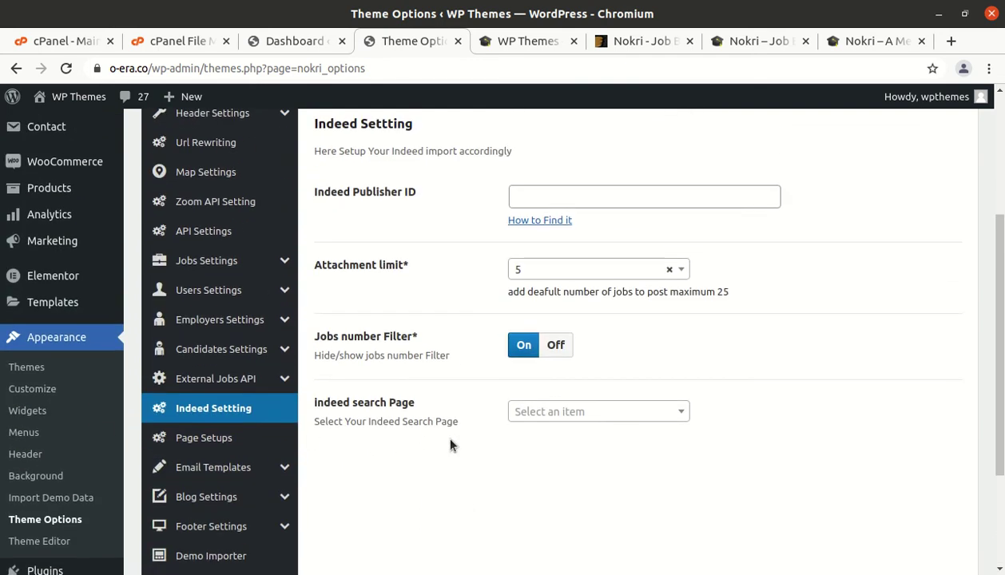
scroll(448, 444, down, 2)
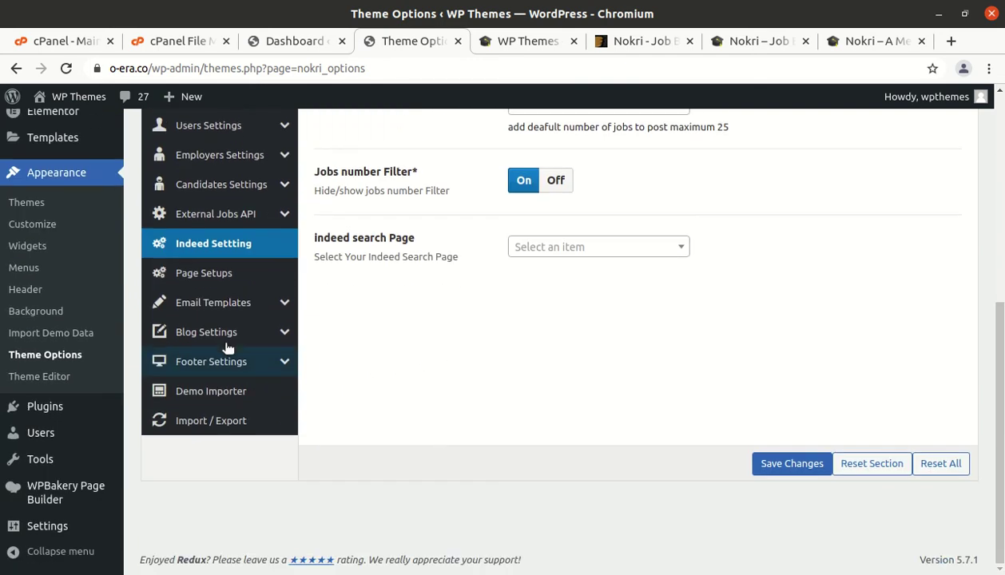
Step: Look over the page setups and the list of available email templates
click(202, 273)
click(210, 308)
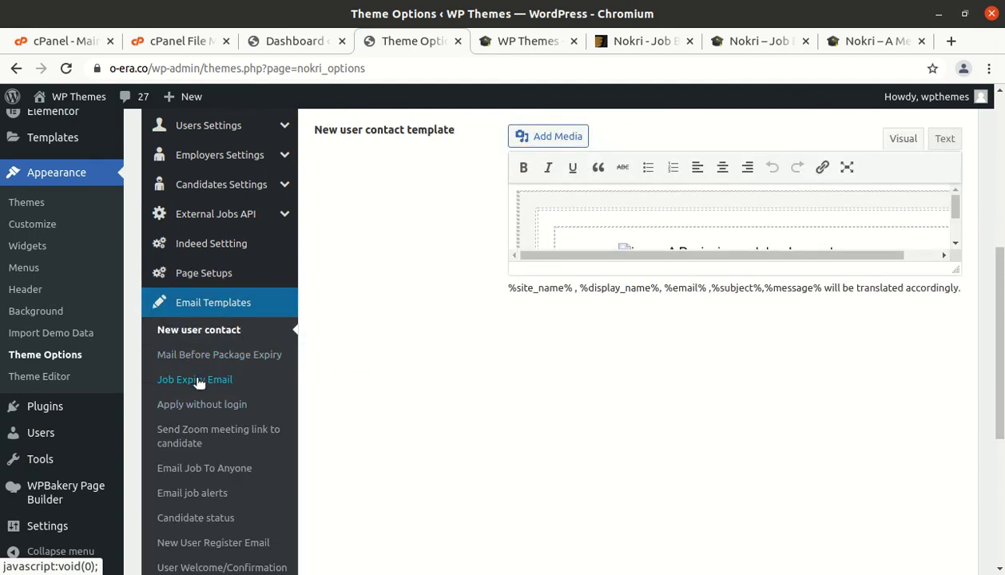
scroll(201, 352, down, 4)
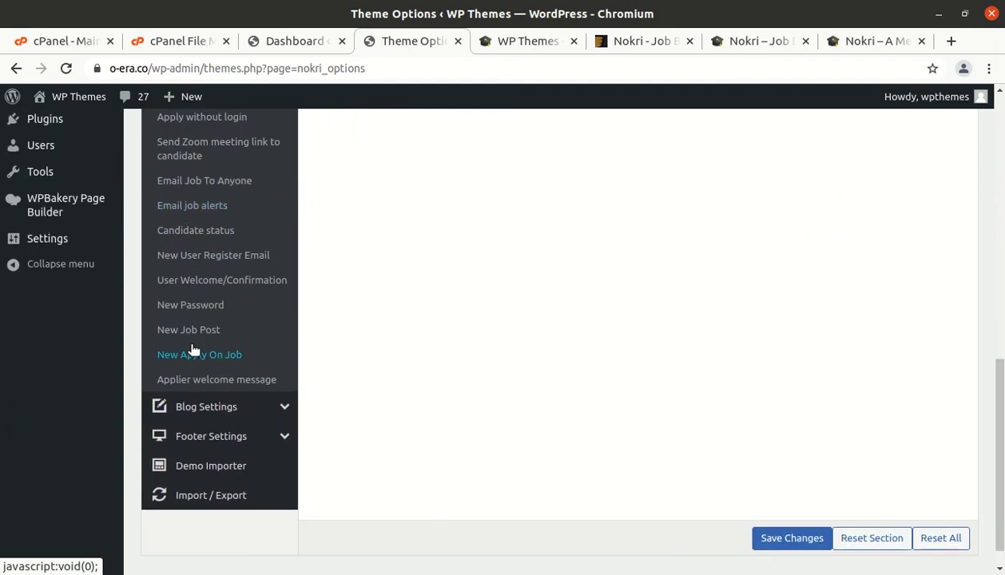
scroll(192, 349, up, 1)
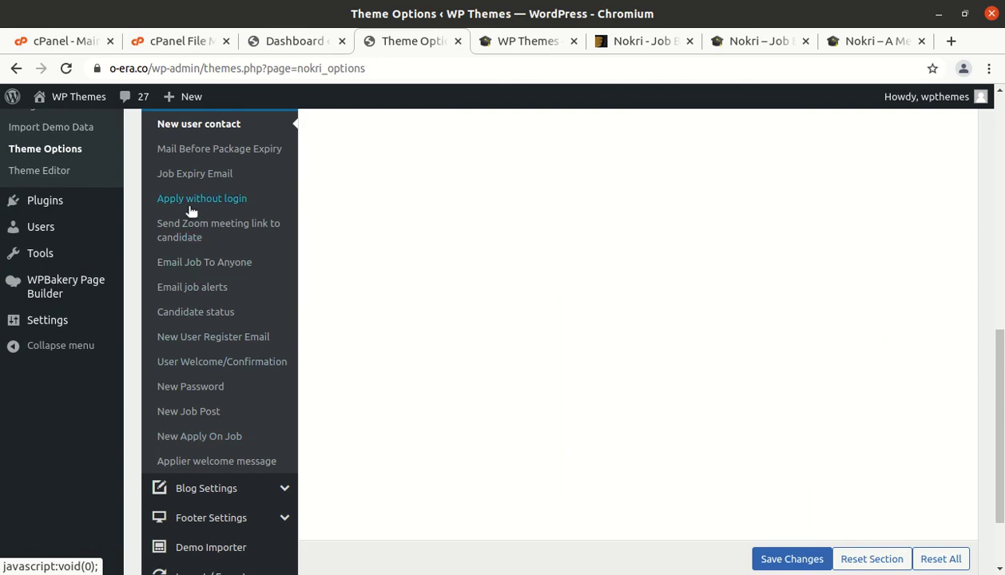
scroll(240, 384, down, 1)
Step: Review the blog and footer settings and the Demo Importer section with its import requirements
click(243, 410)
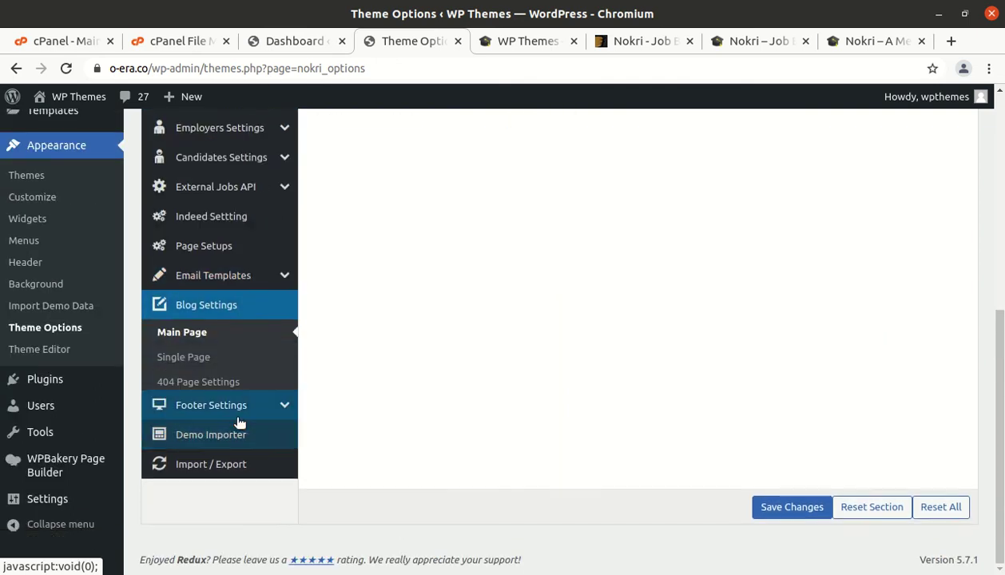
click(236, 407)
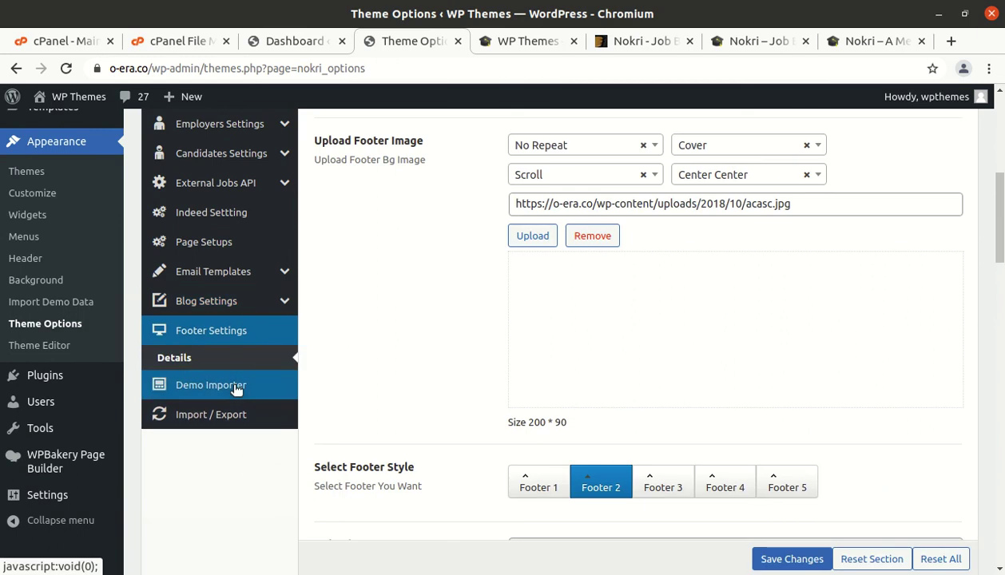
click(236, 389)
scroll(787, 421, up, 1)
scroll(787, 421, up, 4)
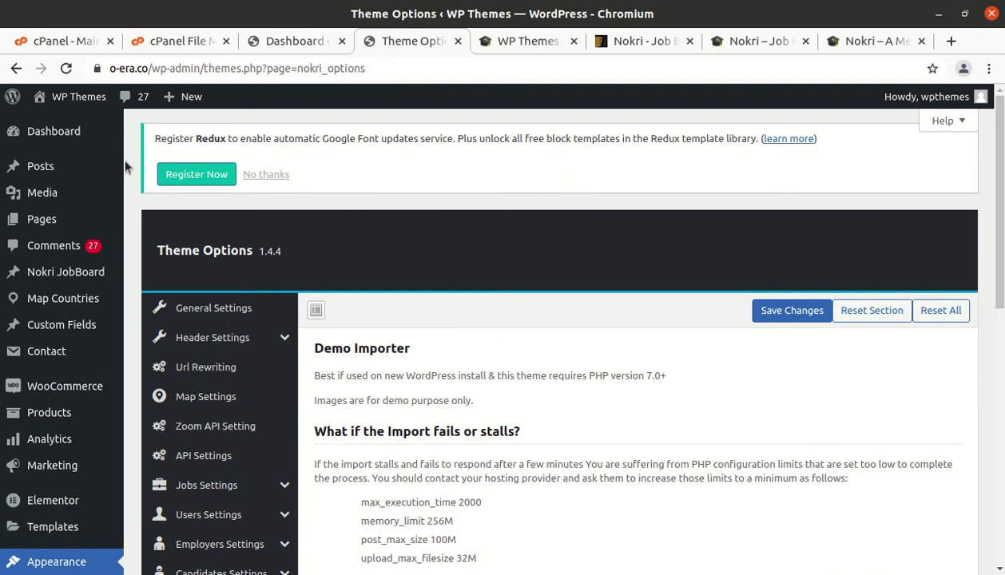
Step: Open the site's front end in a separate browser tab and switch to it
mouse_move(74, 135)
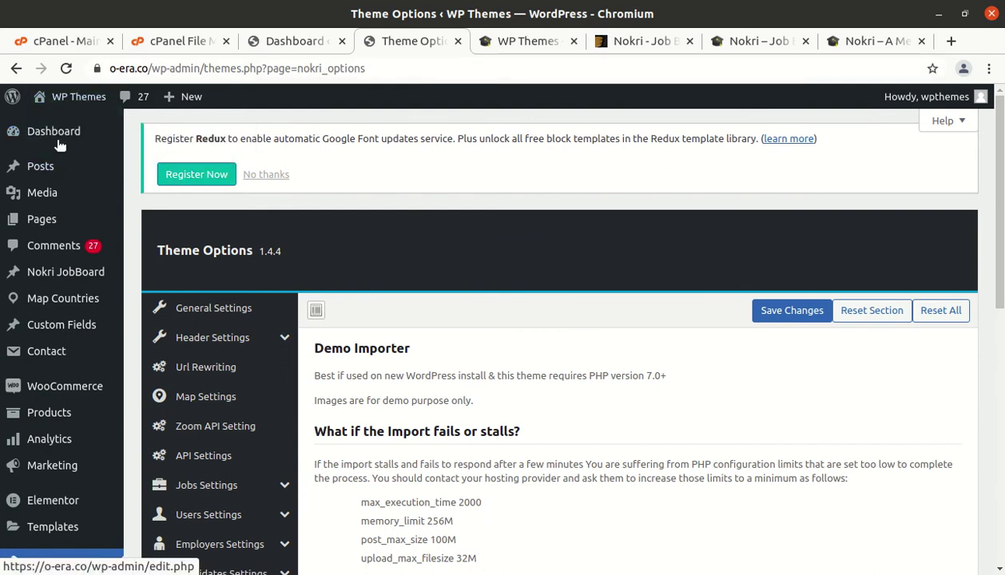
mouse_move(71, 102)
middle_click(67, 128)
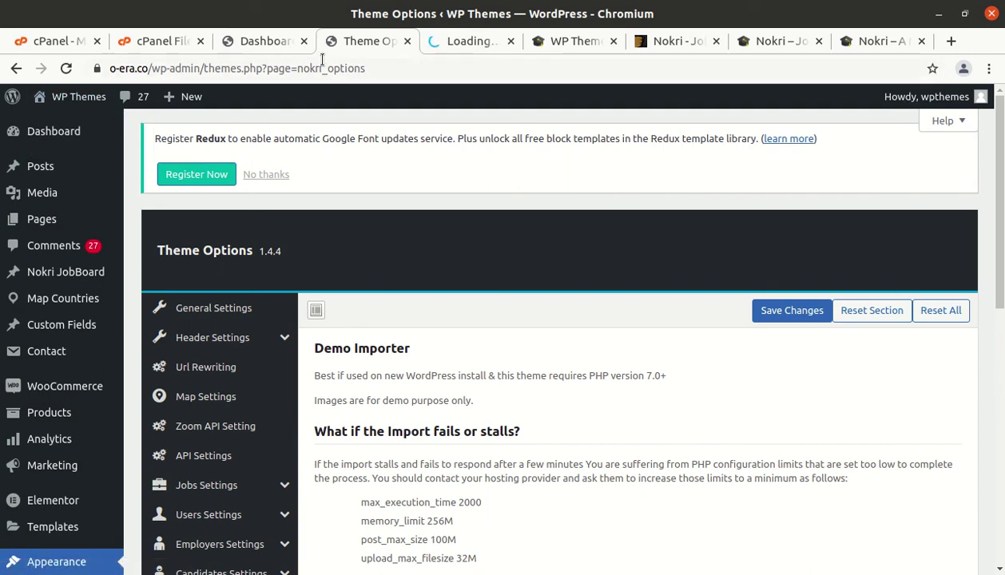
click(460, 42)
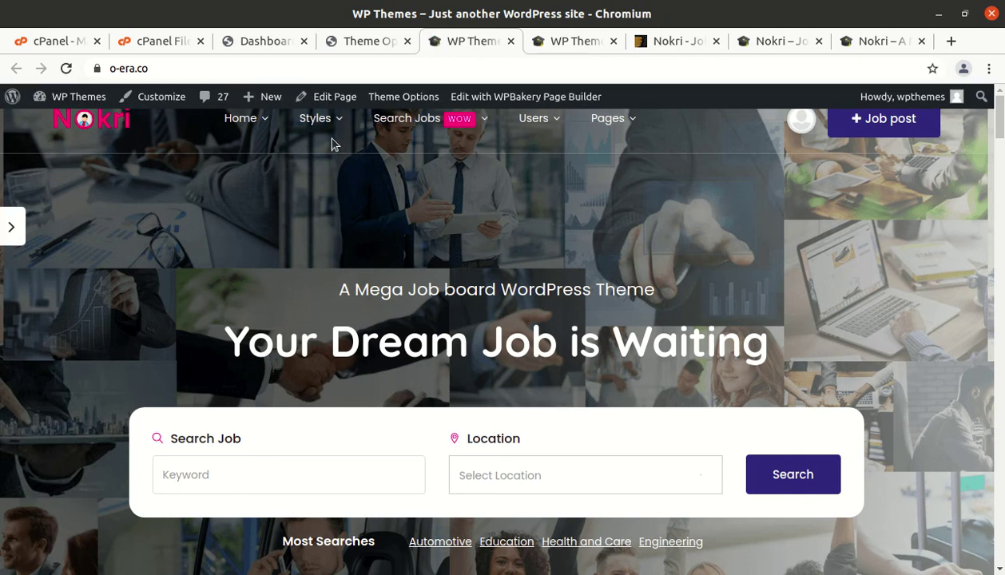
Step: Open the demo-1 home page variant and look through its job search banner and category section
mouse_move(246, 128)
click(254, 210)
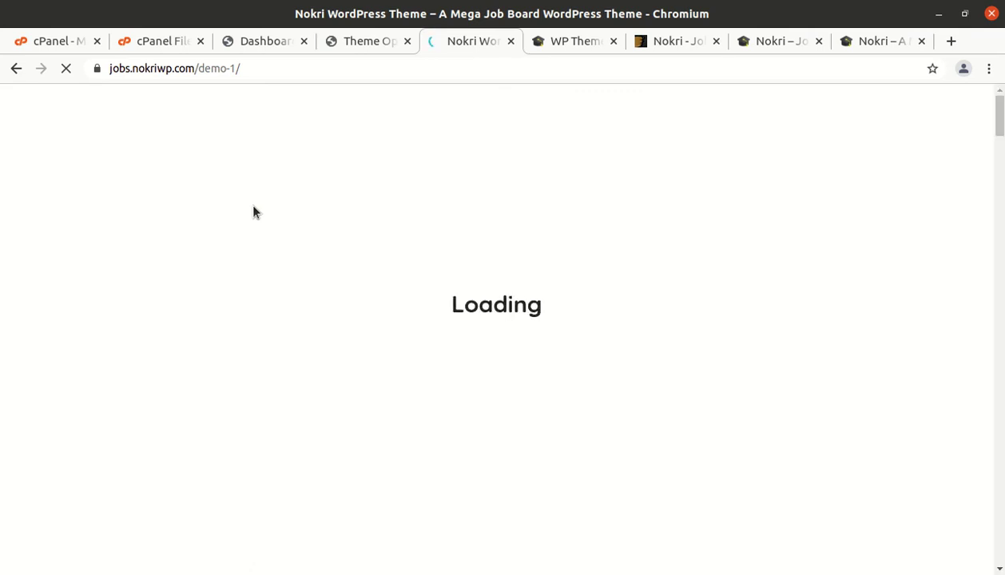
scroll(451, 302, down, 2)
scroll(451, 301, down, 1)
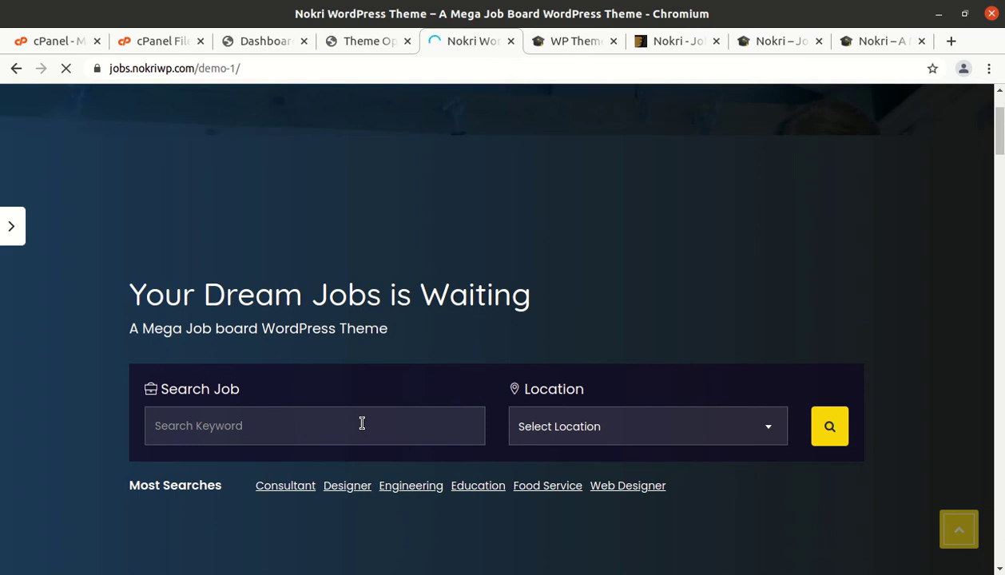
scroll(527, 412, down, 3)
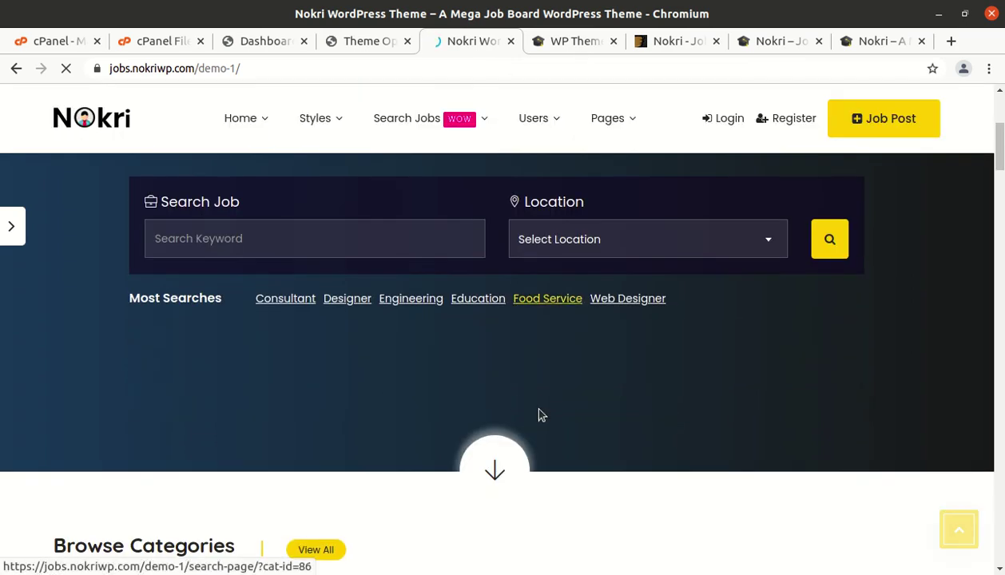
Step: Open the Automotive category's job results, dismiss the location request and review the listed jobs
scroll(513, 412, down, 3)
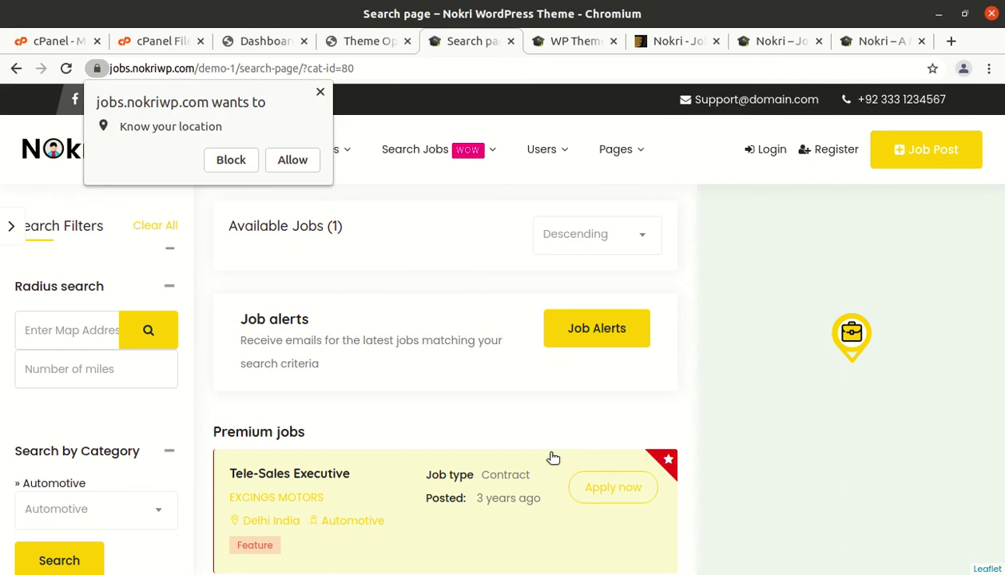
click(317, 92)
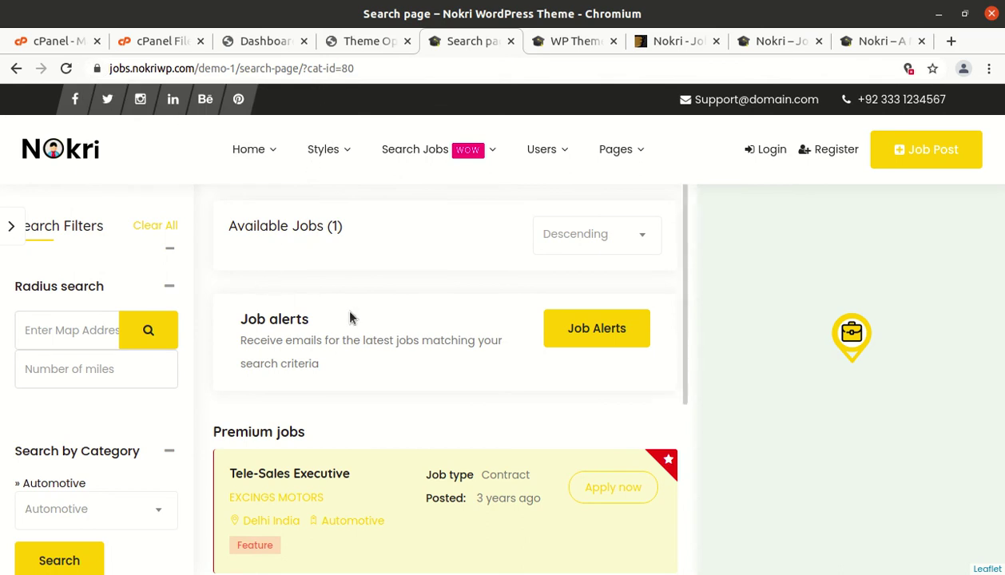
scroll(351, 310, down, 3)
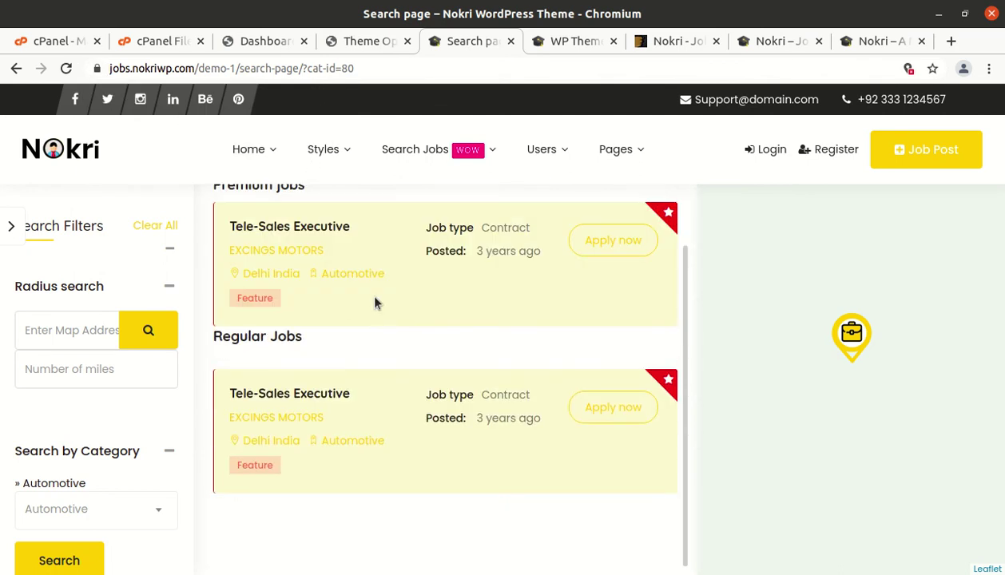
Step: Try applying for the Tele-Sales Executive job under Regular Jobs and review the plans on the Pricing Packages page
scroll(375, 302, up, 2)
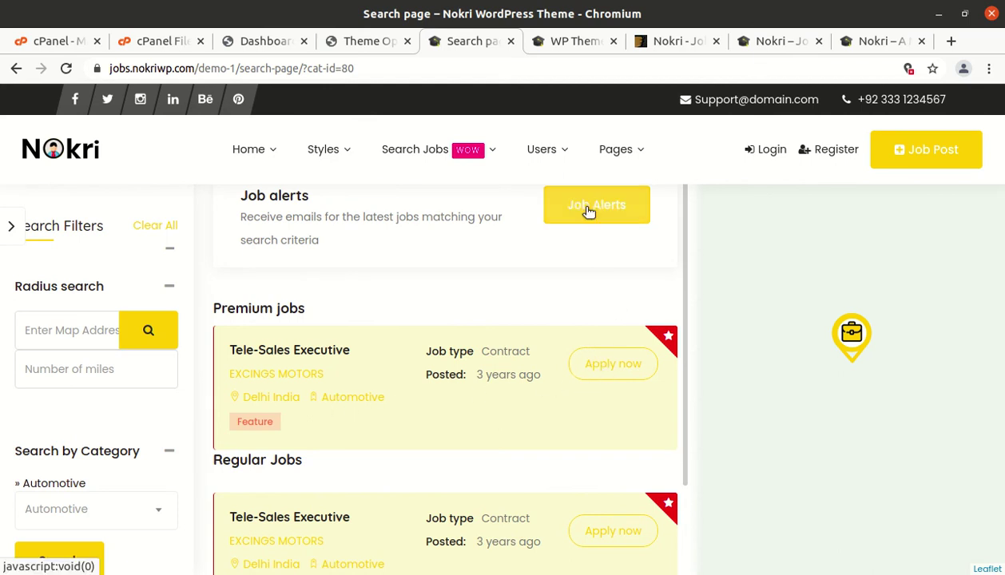
scroll(579, 400, down, 2)
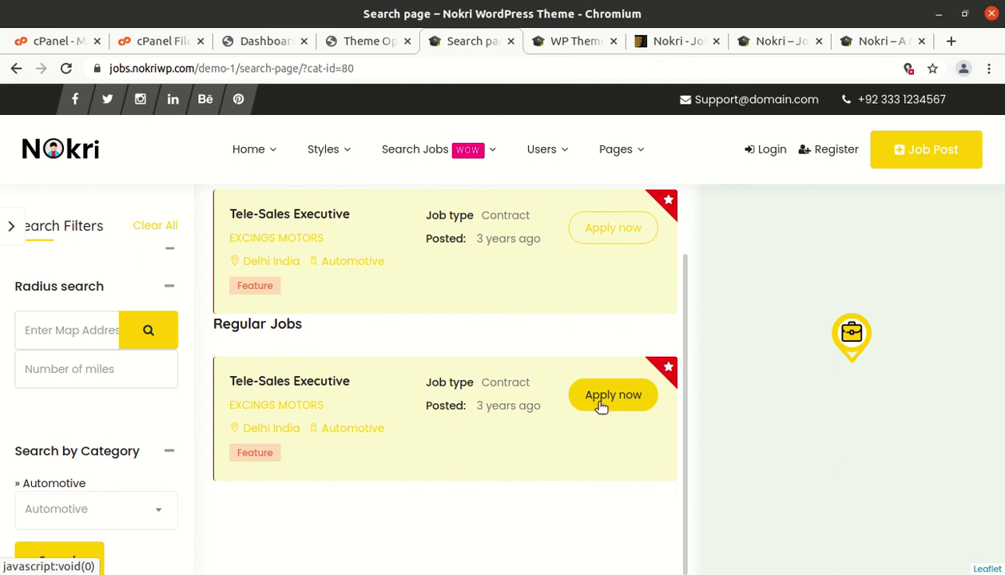
click(602, 399)
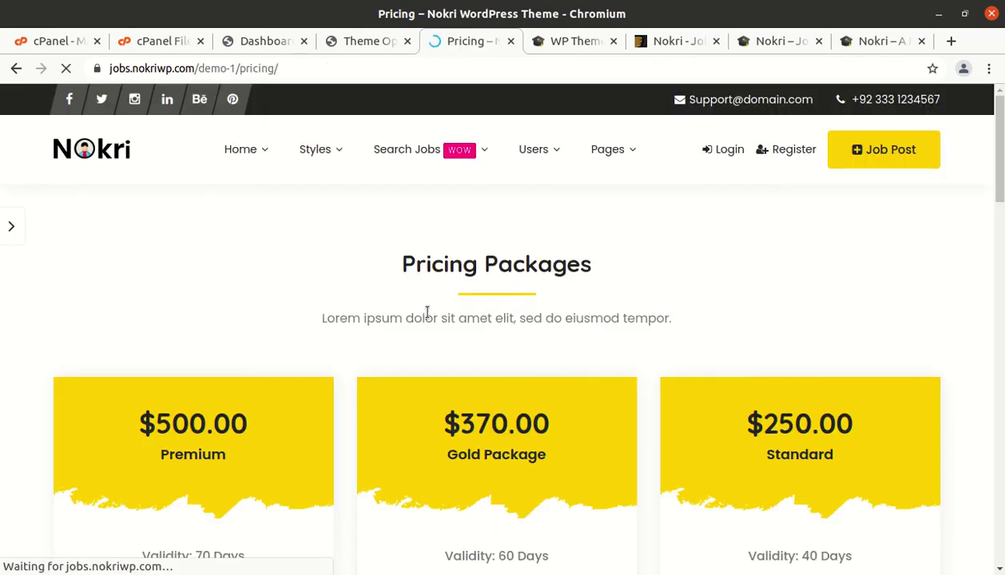
scroll(370, 300, down, 3)
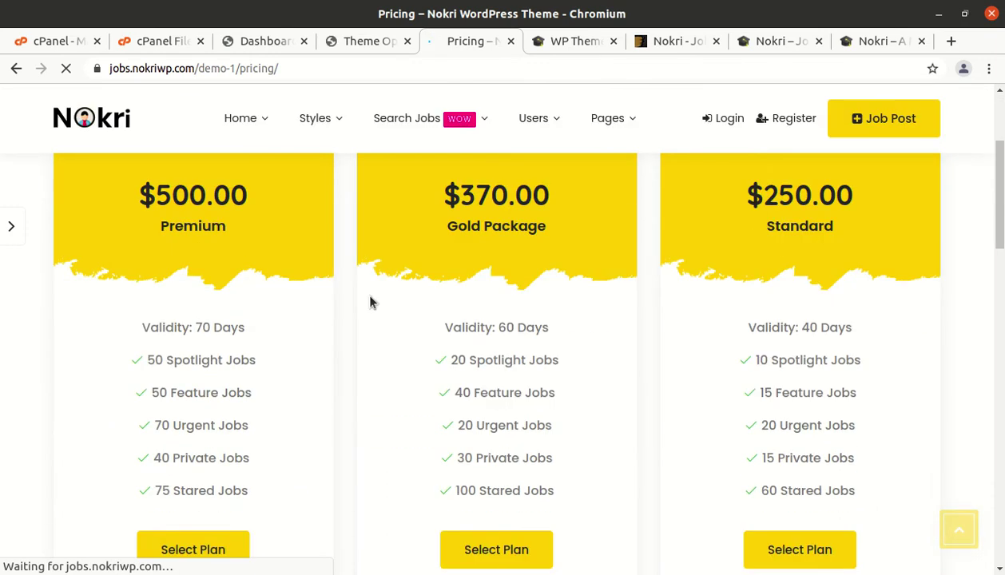
scroll(370, 300, down, 3)
scroll(370, 300, up, 6)
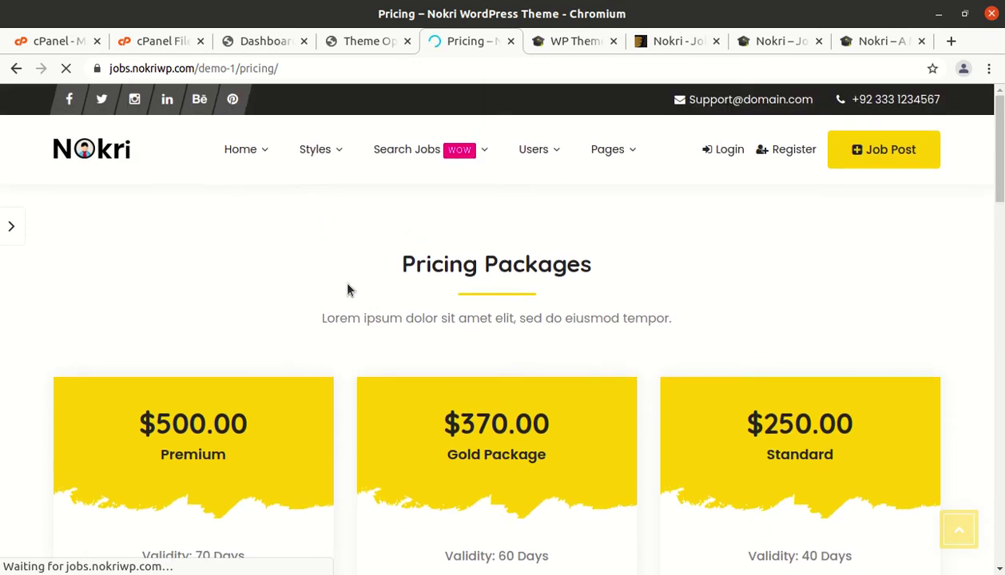
Step: Go back through the Automotive job results and the demo-1 home page to the o-era.co home page
click(17, 69)
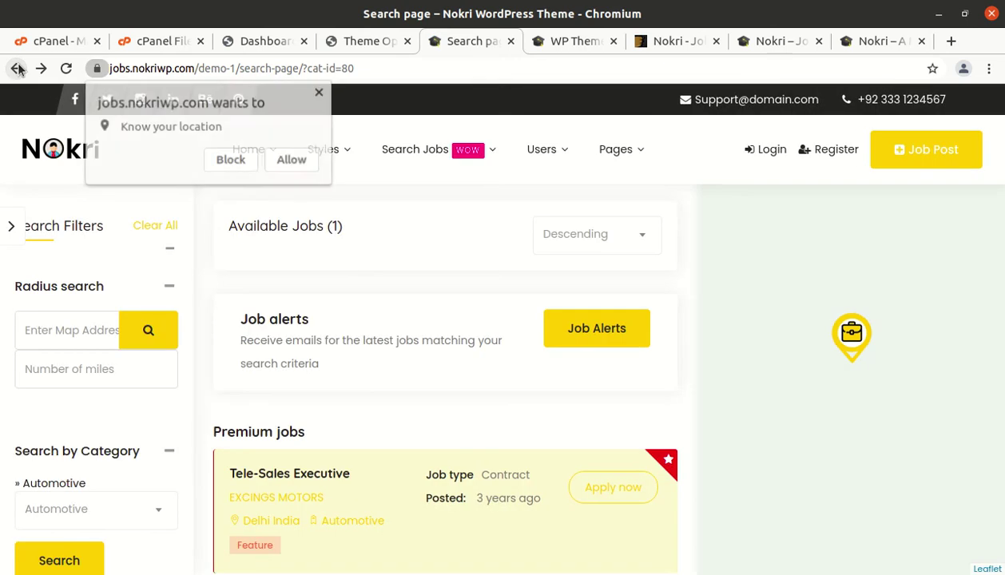
click(17, 69)
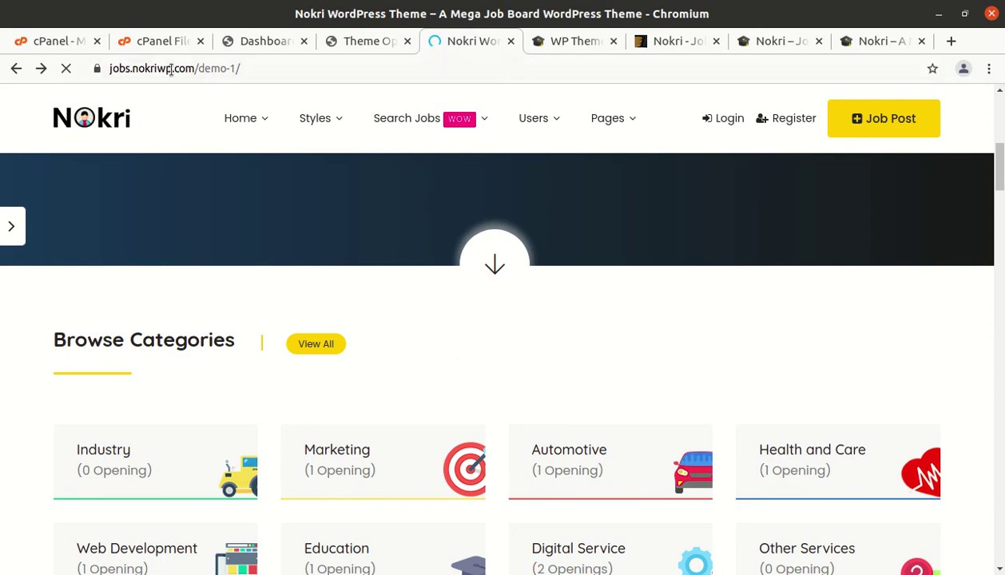
click(17, 69)
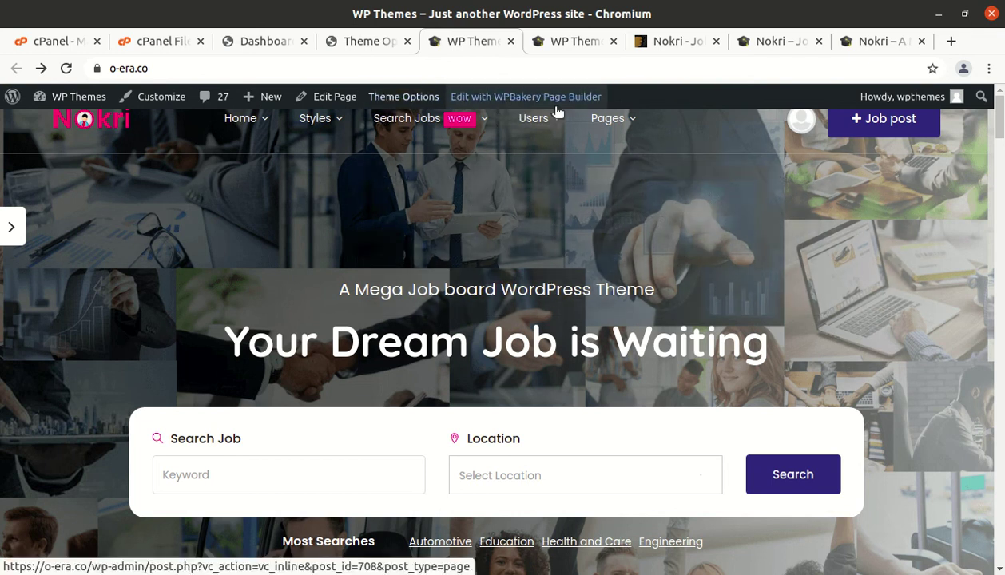
Step: Examine the o-era.co home page's job search banner, Explore Categories section and Your Dream Jobs Are Waiting banner
scroll(411, 264, down, 4)
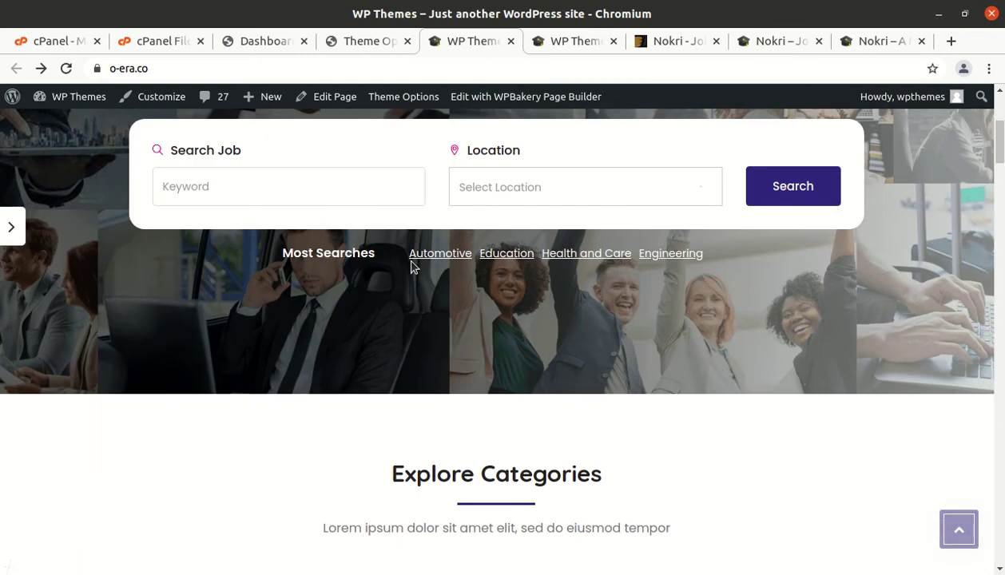
scroll(410, 263, down, 4)
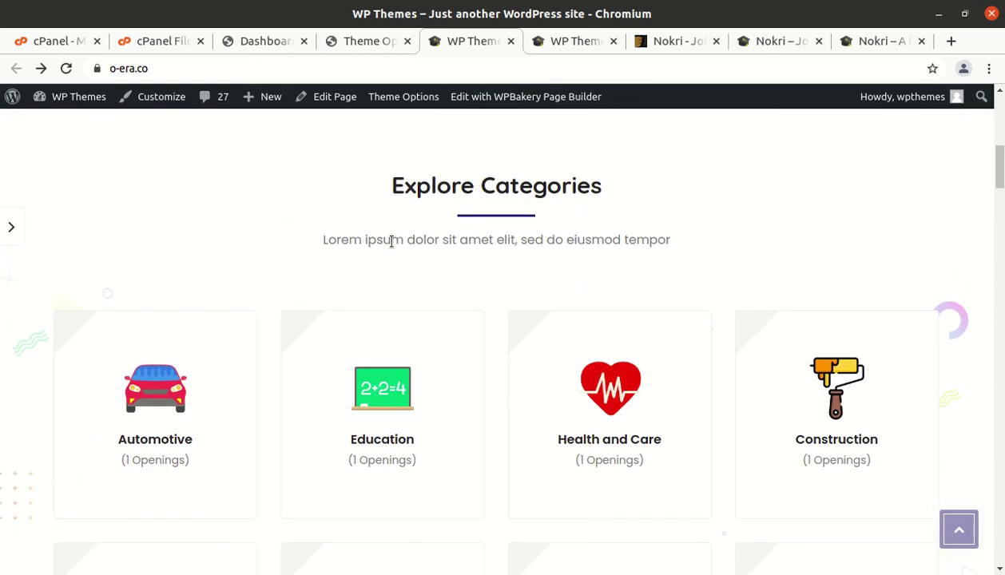
scroll(295, 238, down, 3)
scroll(295, 238, up, 10)
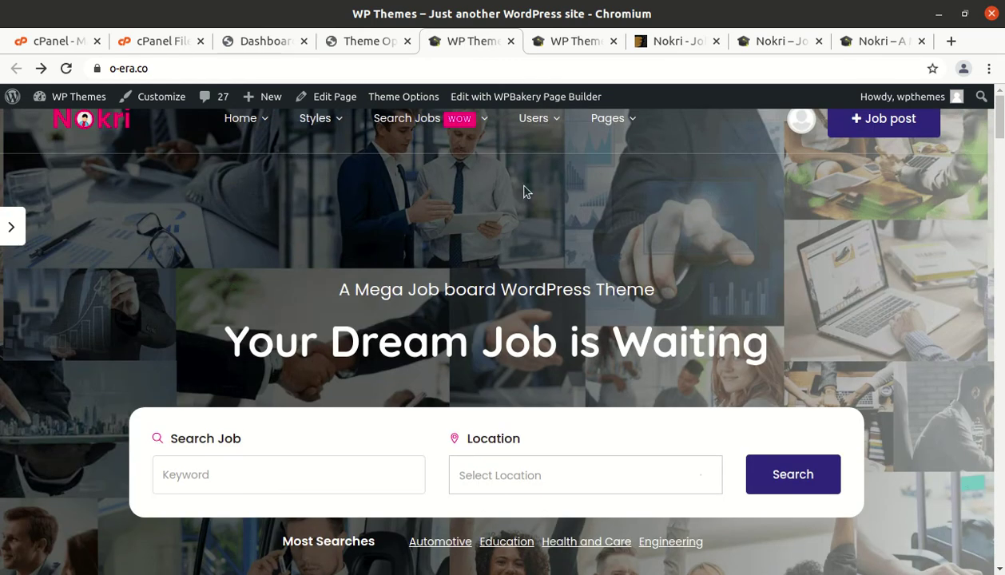
scroll(372, 197, down, 12)
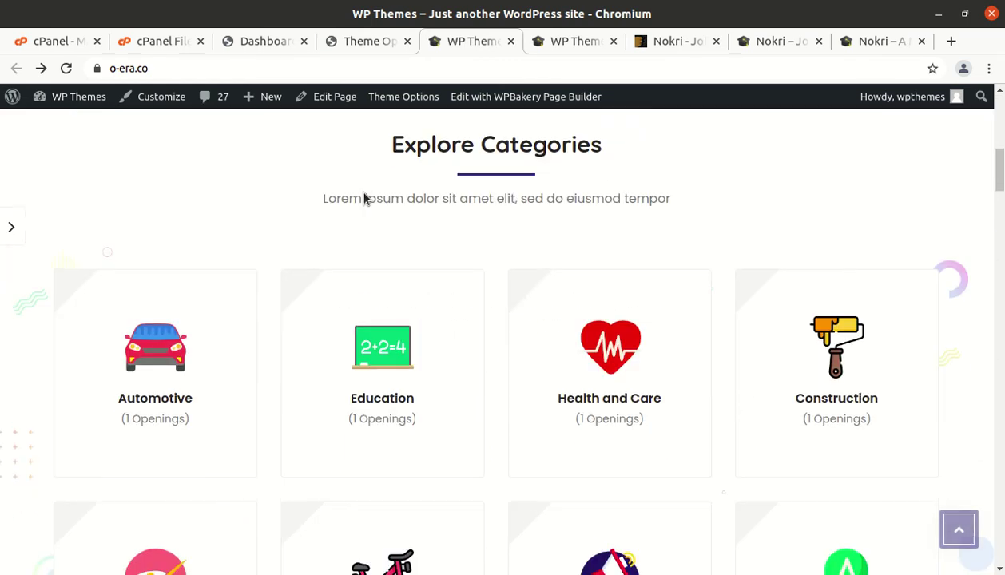
scroll(264, 228, down, 3)
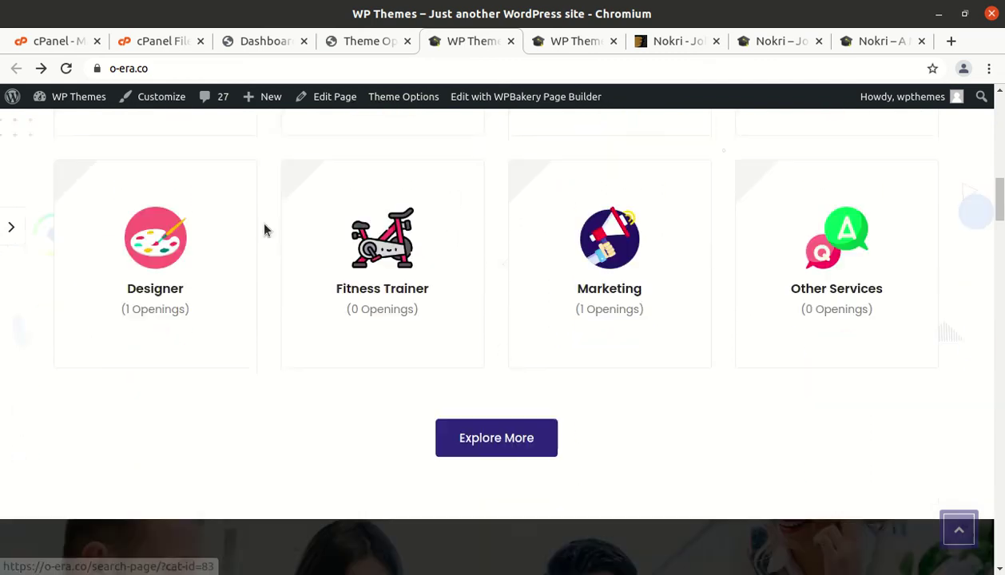
scroll(342, 198, down, 3)
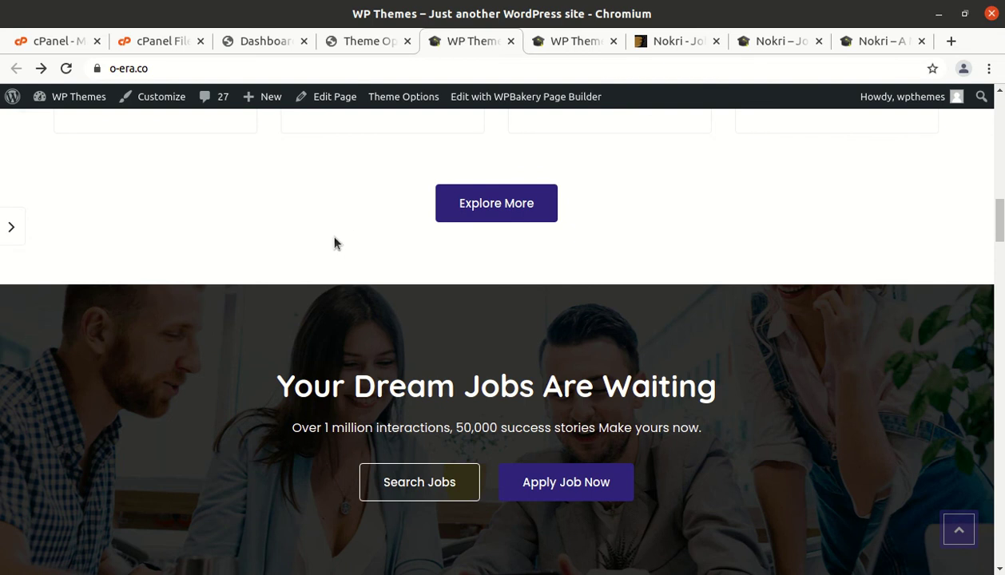
scroll(329, 234, up, 8)
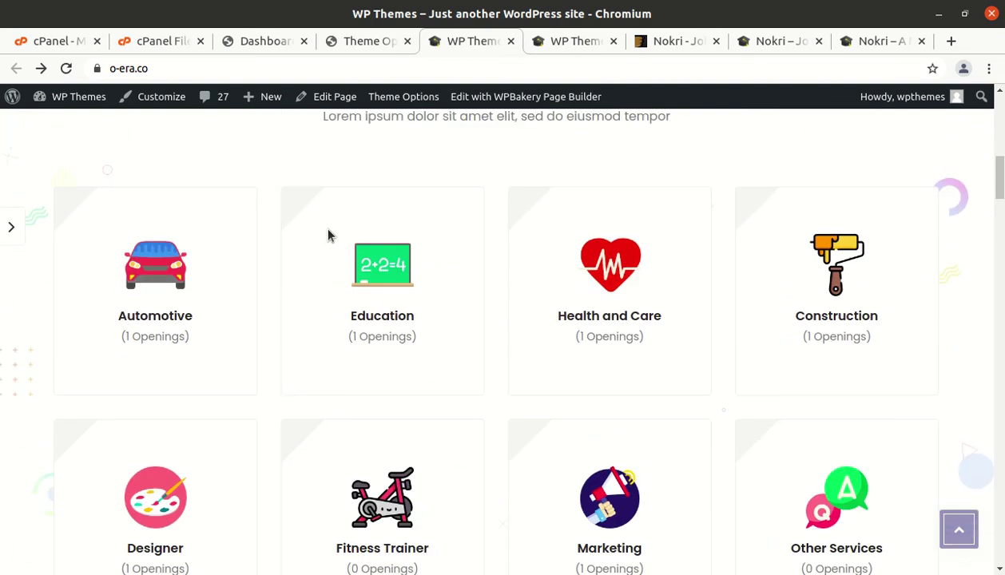
scroll(331, 233, up, 10)
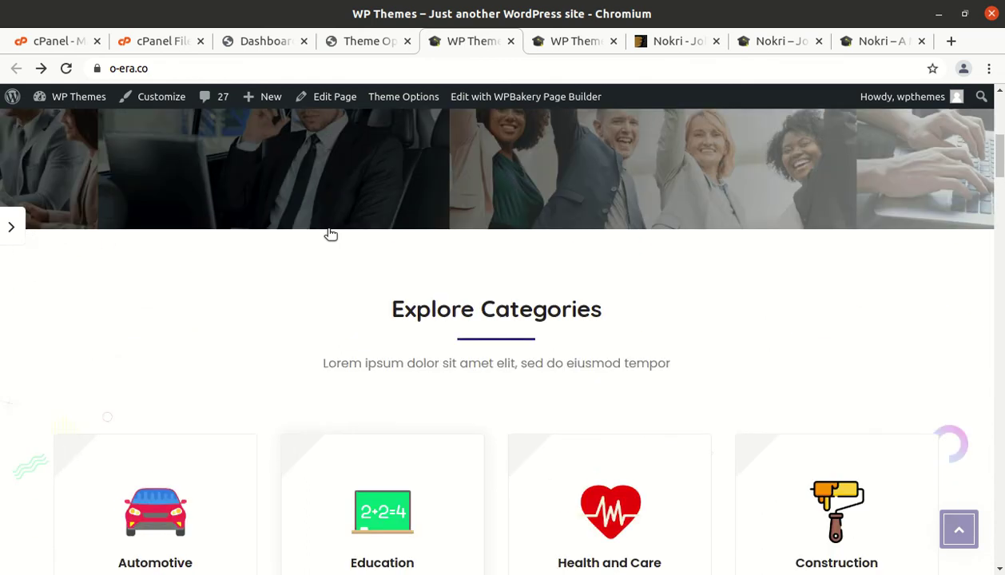
scroll(305, 210, up, 2)
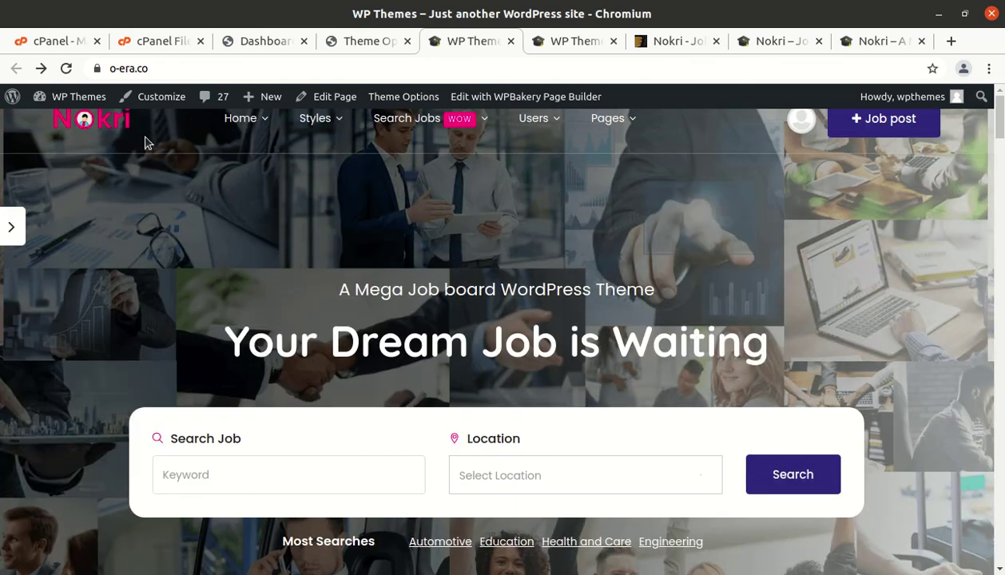